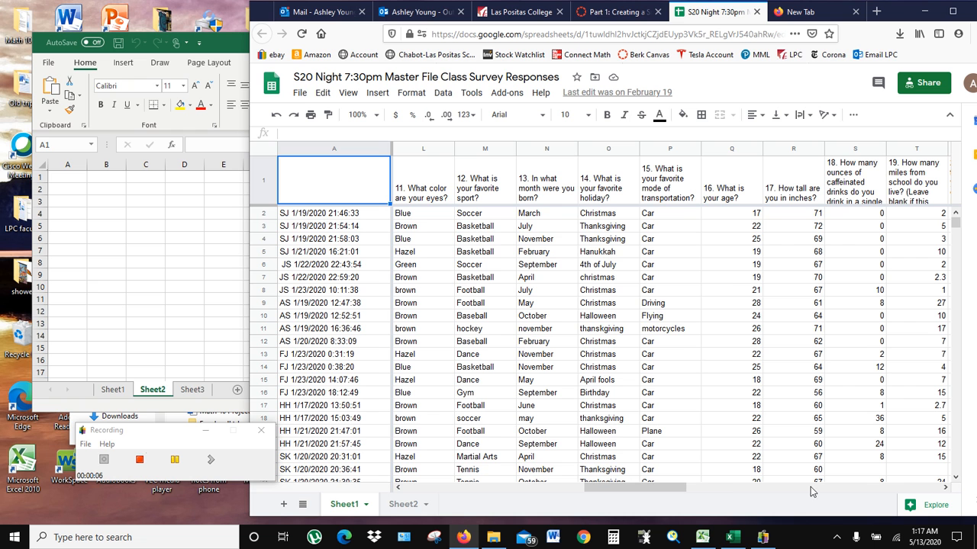
# Copy the age and height question columns with their headers, Q1:R124, from the survey responses into Excel's Sheet2 starting at A1
pyautogui.hscroll(1, 868, 493)
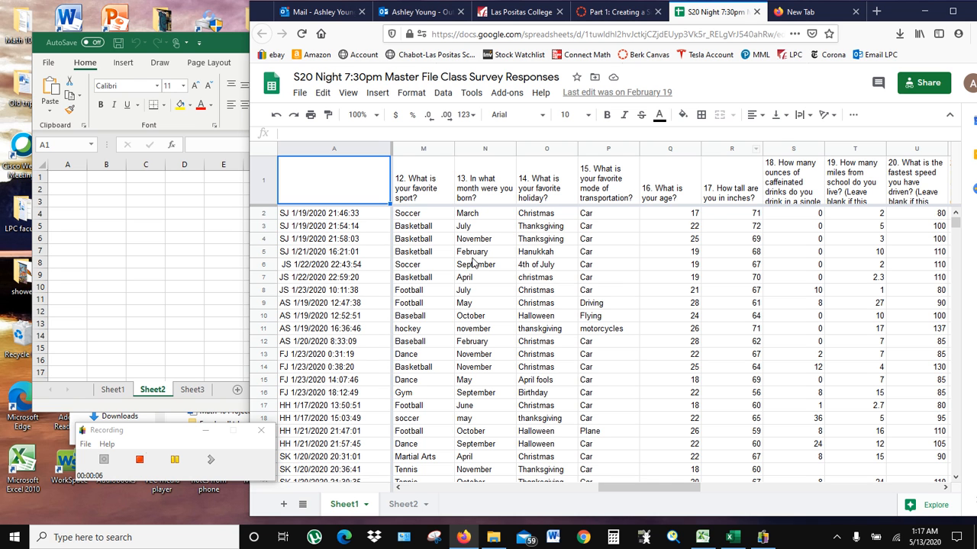
pyautogui.click(682, 217)
pyautogui.moveTo(718, 221); pyautogui.dragTo(742, 397)
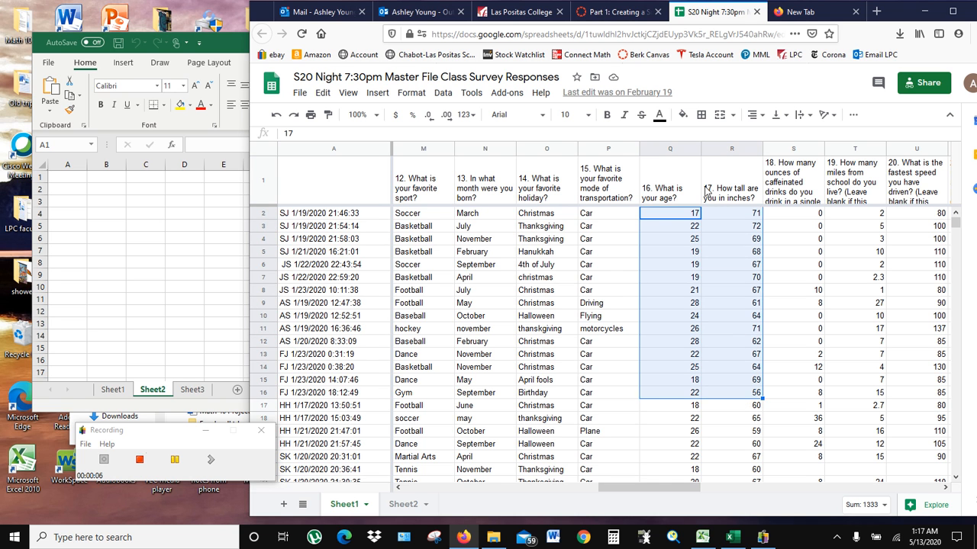
pyautogui.moveTo(679, 175); pyautogui.dragTo(720, 176)
pyautogui.moveTo(742, 398); pyautogui.dragTo(745, 500)
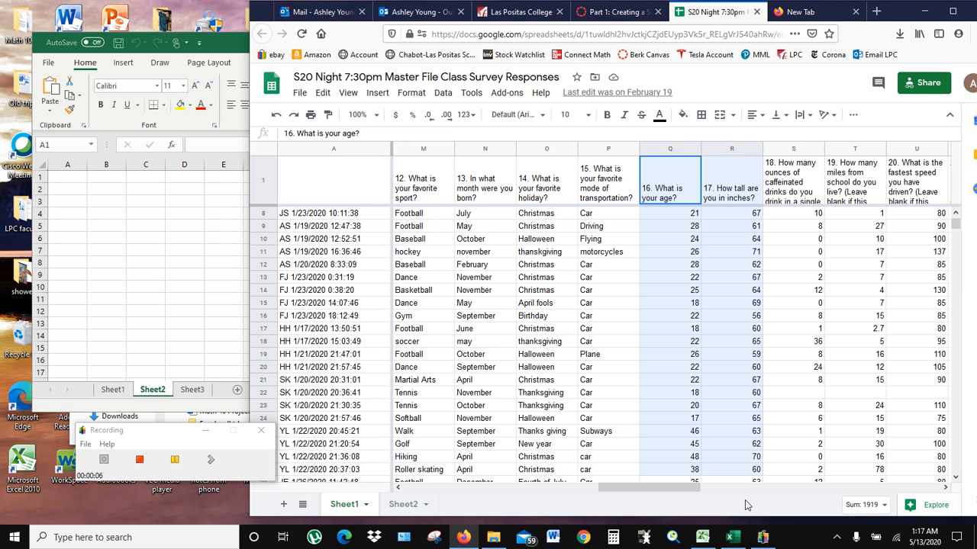
pyautogui.moveTo(745, 500); pyautogui.dragTo(738, 382)
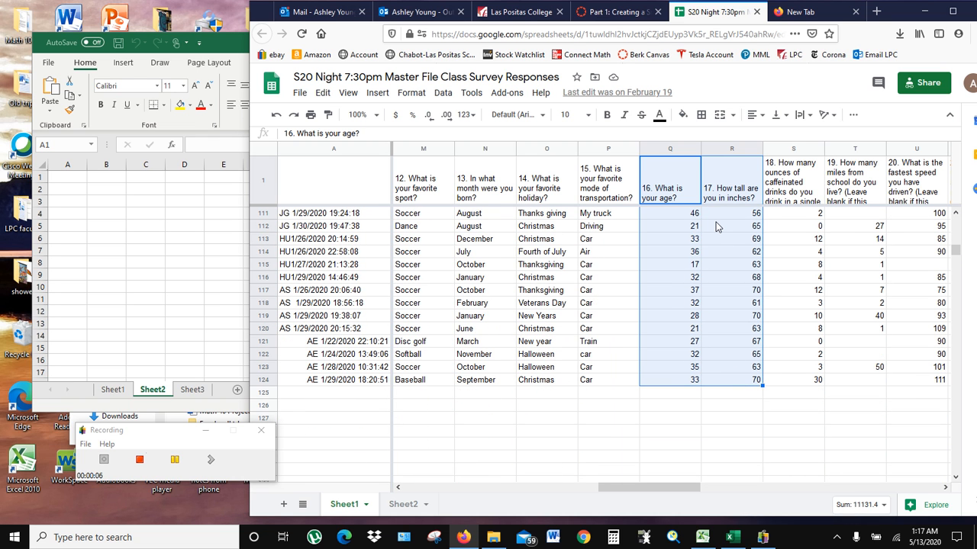
pyautogui.click(122, 196)
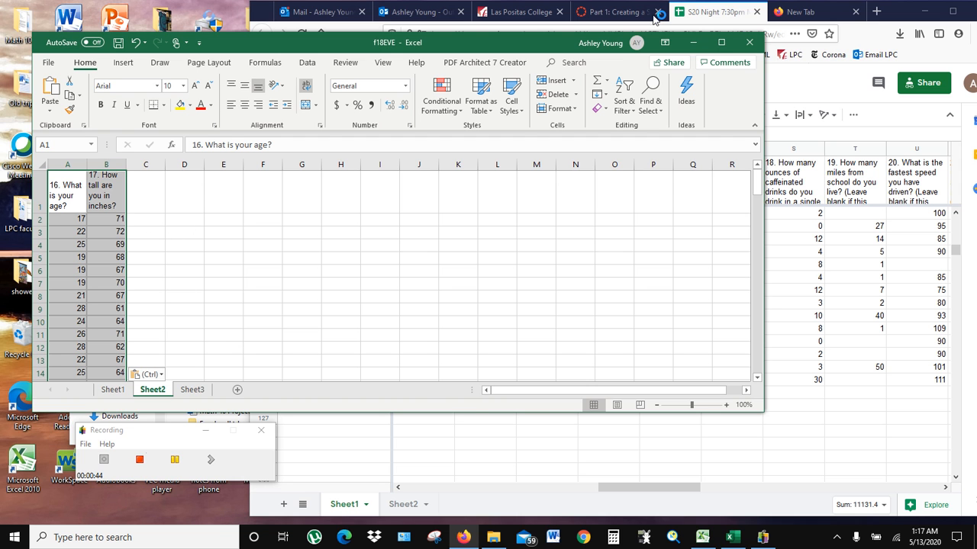
# Maximize the Excel window and widen columns A and B so the age and height headers fit on fewer lines
pyautogui.click(720, 43)
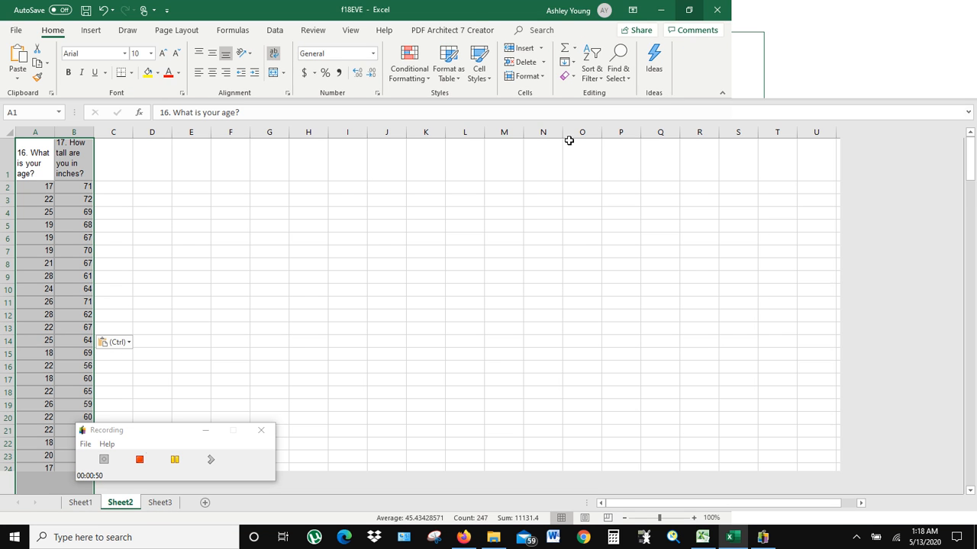
pyautogui.moveTo(54, 133); pyautogui.dragTo(166, 132)
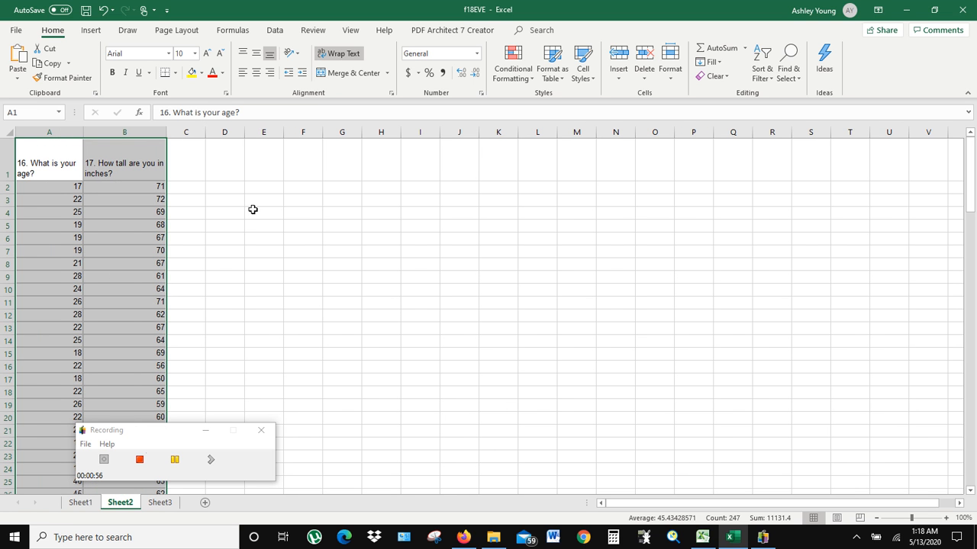
pyautogui.click(244, 236)
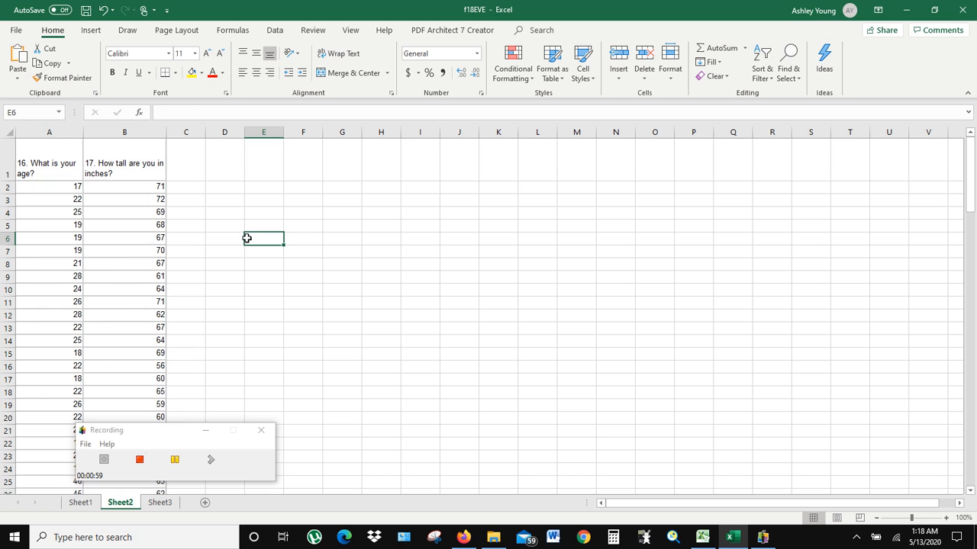
pyautogui.click(175, 463)
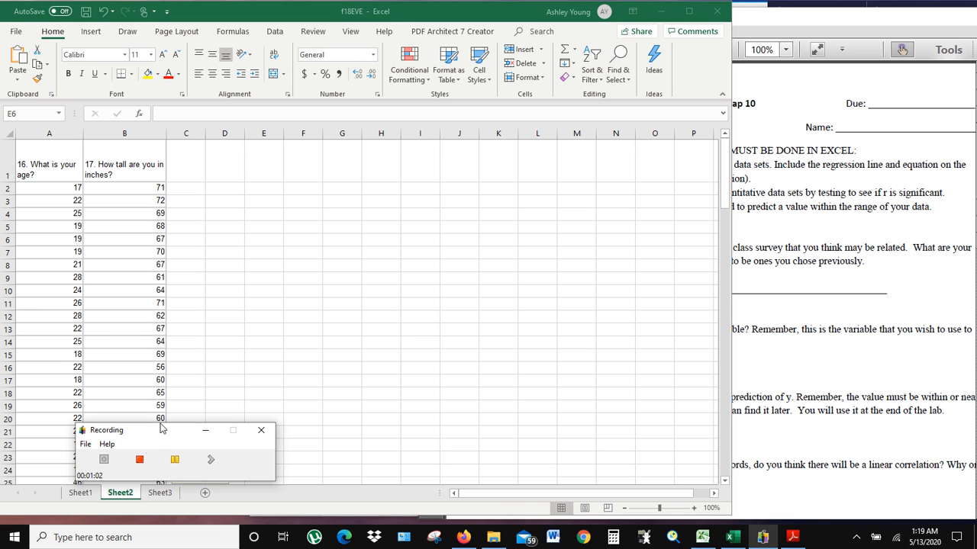
pyautogui.moveTo(157, 436); pyautogui.dragTo(320, 448)
# Consult question 1 in the Adobe Reader project PDF and enter its answer "1. Age and Height in inchs" in Excel cell F2
pyautogui.click(752, 20)
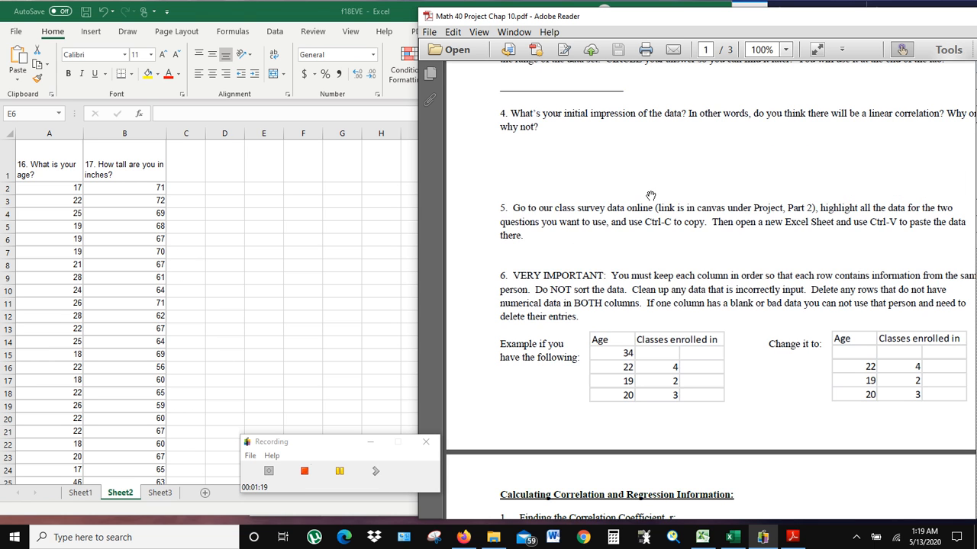
pyautogui.scroll(10, 695, 195)
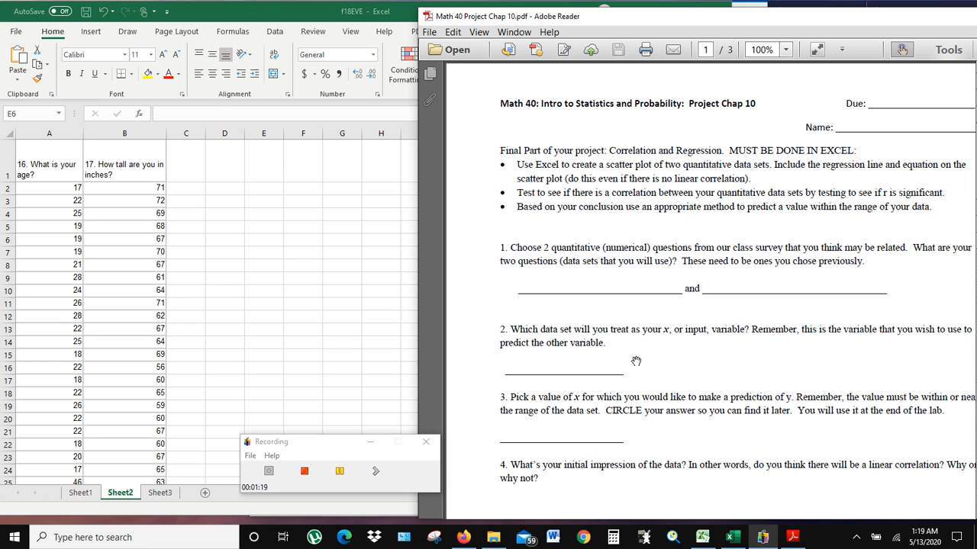
pyautogui.click(300, 192)
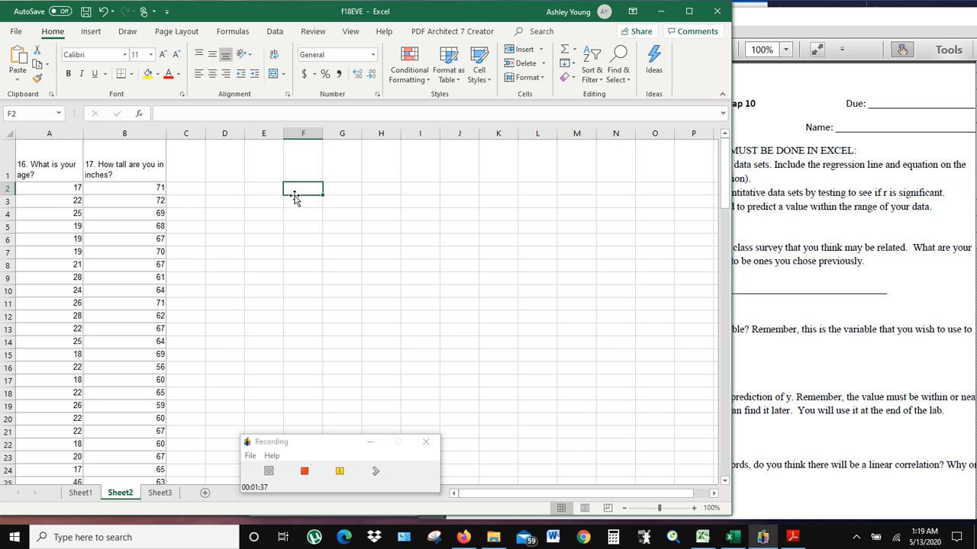
pyautogui.write('1.')
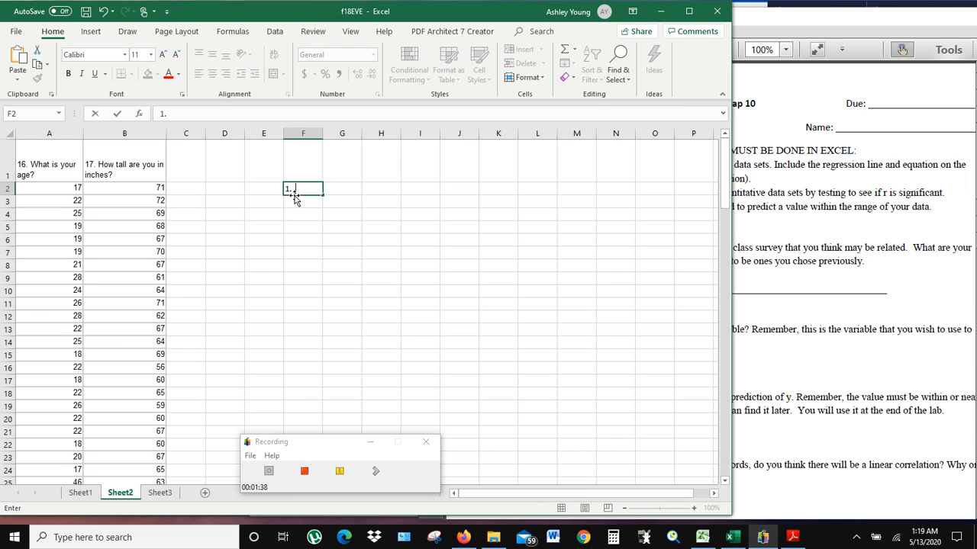
pyautogui.write(' Age and')
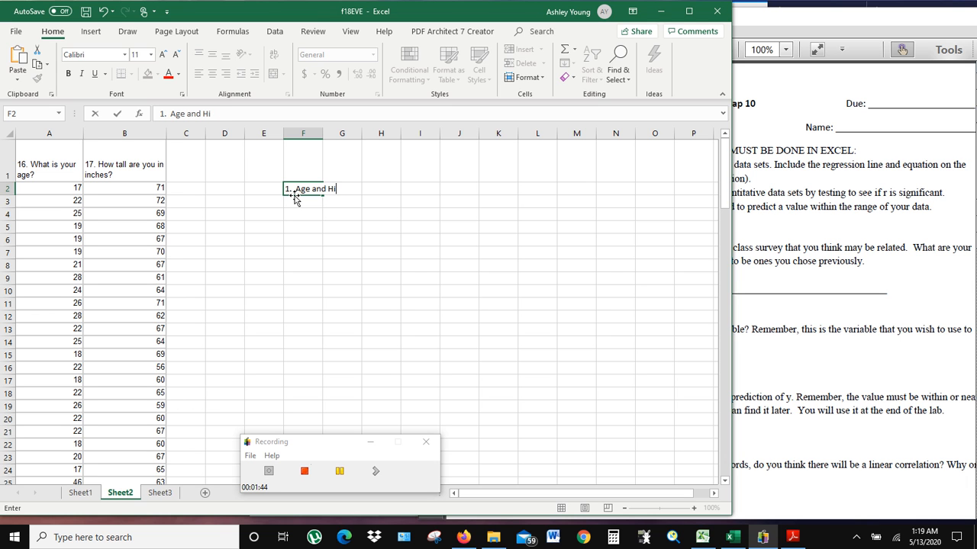
pyautogui.write(' Hsight')
pyautogui.press('BackSpace')
pyautogui.press('BackSpace')
pyautogui.write('inchs')
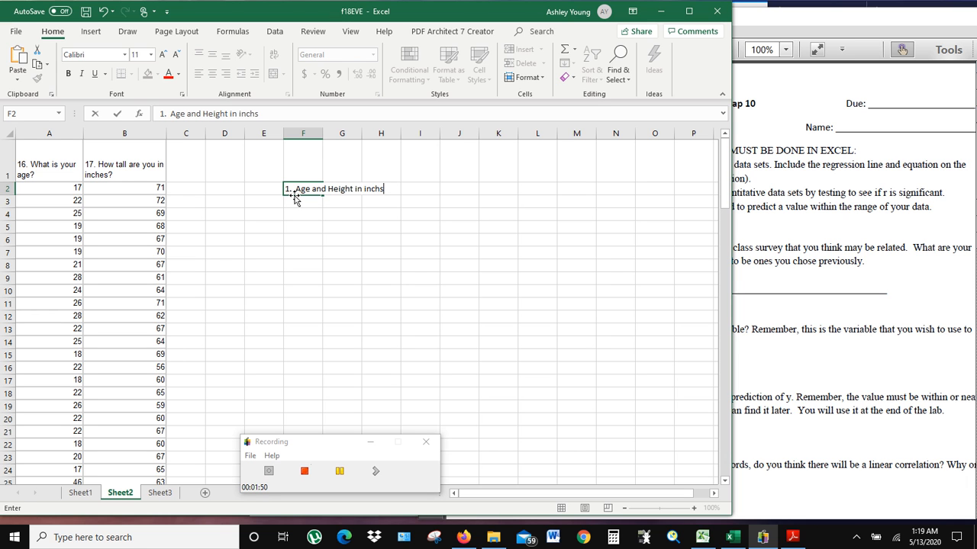
pyautogui.press('Return')
# Check project question 2 in the PDF and enter the x variable "2. Age" in Excel cell F3
pyautogui.write('2.')
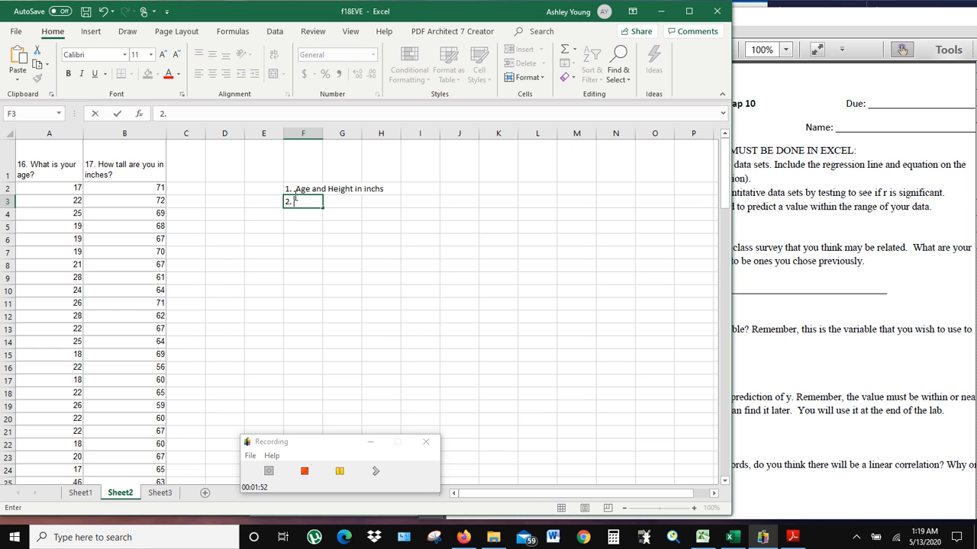
pyautogui.click(811, 92)
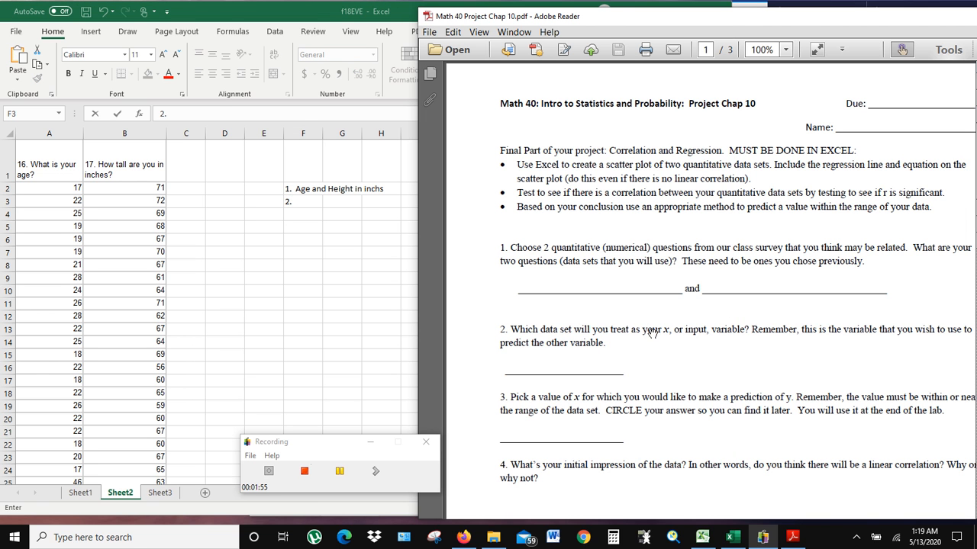
pyautogui.click(314, 201)
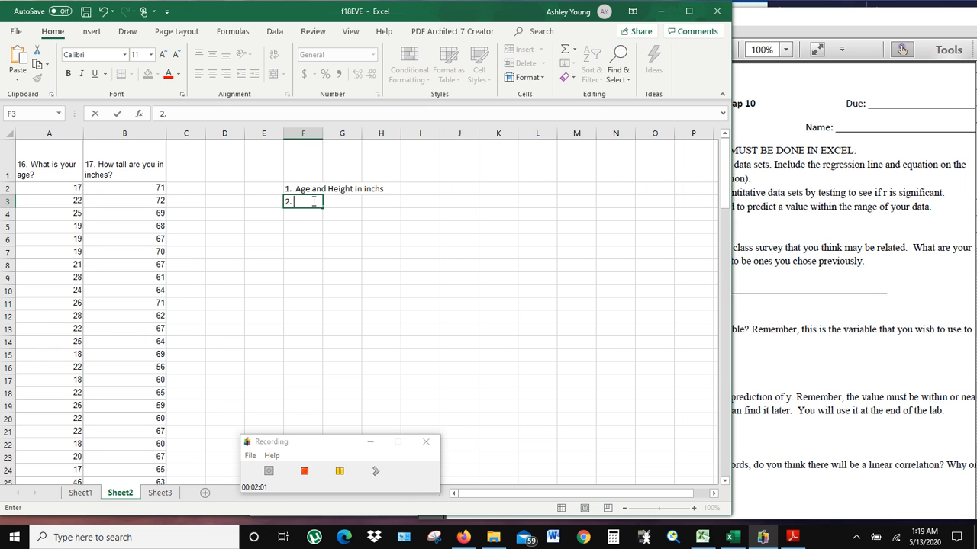
pyautogui.write('2. Age')
pyautogui.press('Return')
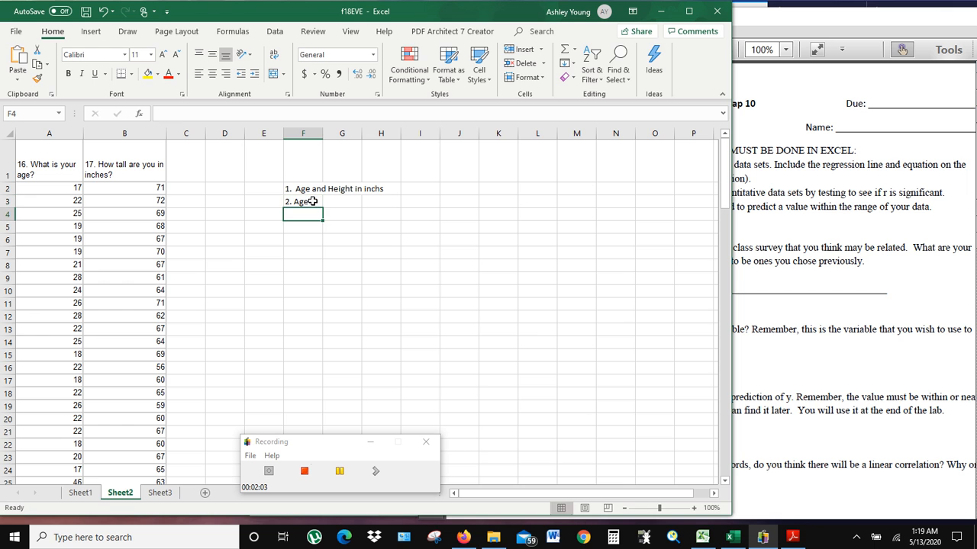
# Check project question 3 in the PDF and enter the prediction value "3. 30" in Excel cell F4
pyautogui.click(822, 209)
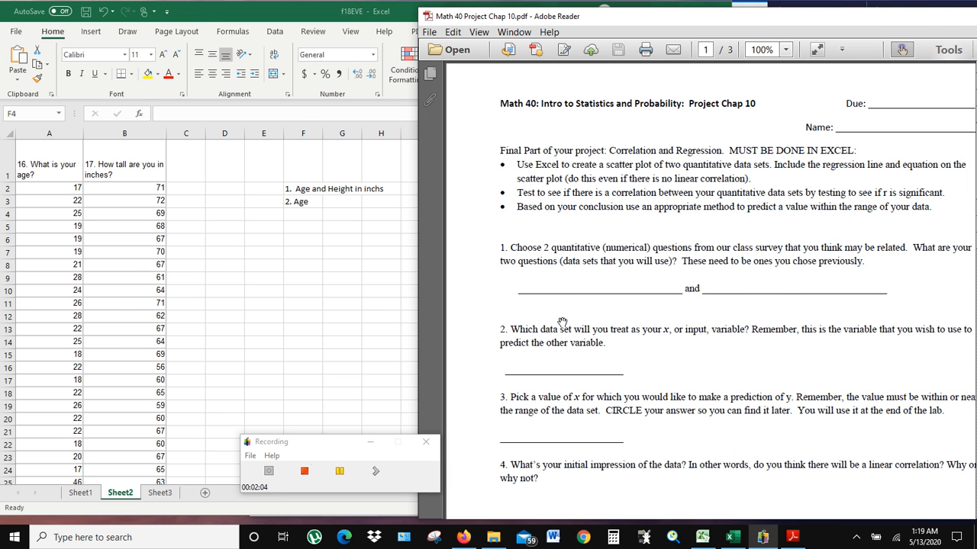
pyautogui.scroll(-5, 734, 397)
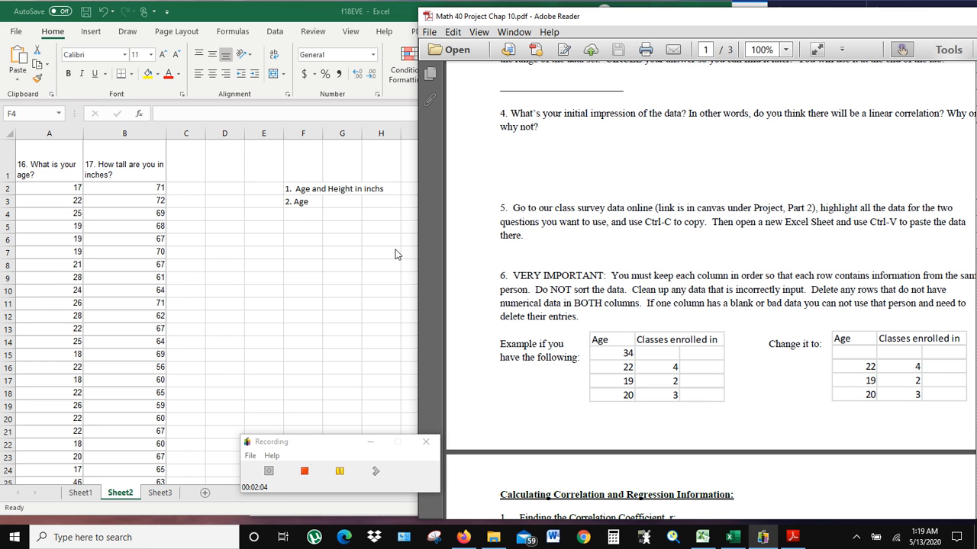
pyautogui.click(294, 211)
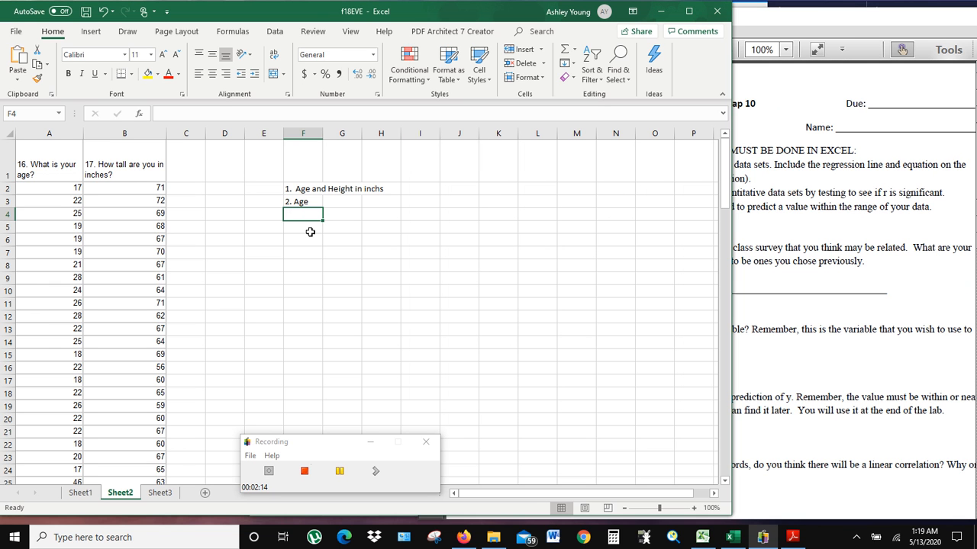
pyautogui.write('3. 30')
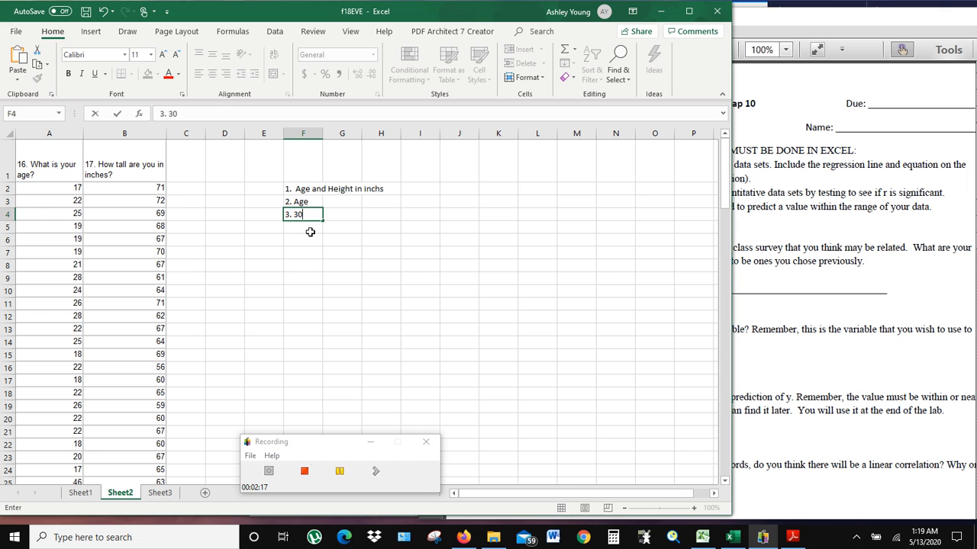
pyautogui.press('Return')
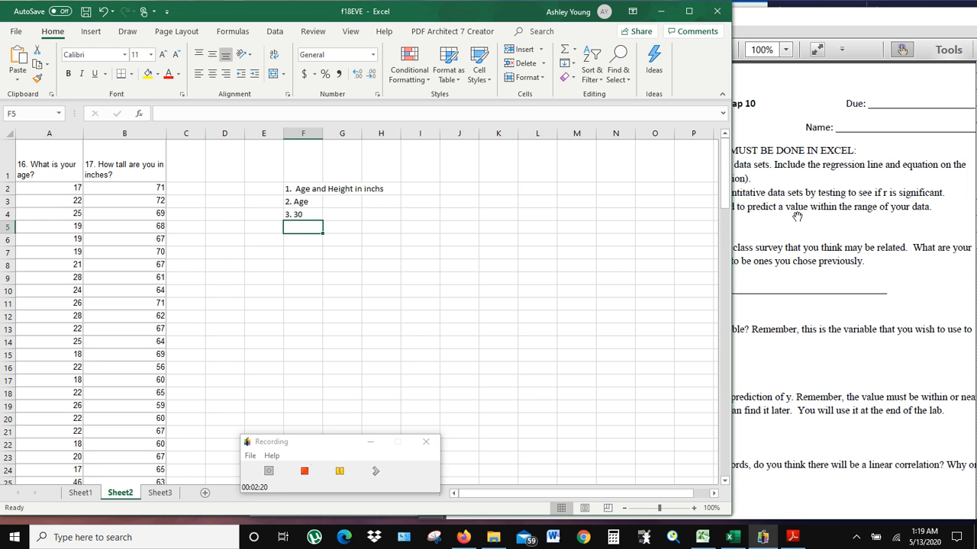
# Answer project question 4 in Excel cell F5 with "4. I guess maybe, you should taller as you get older"
pyautogui.click(805, 239)
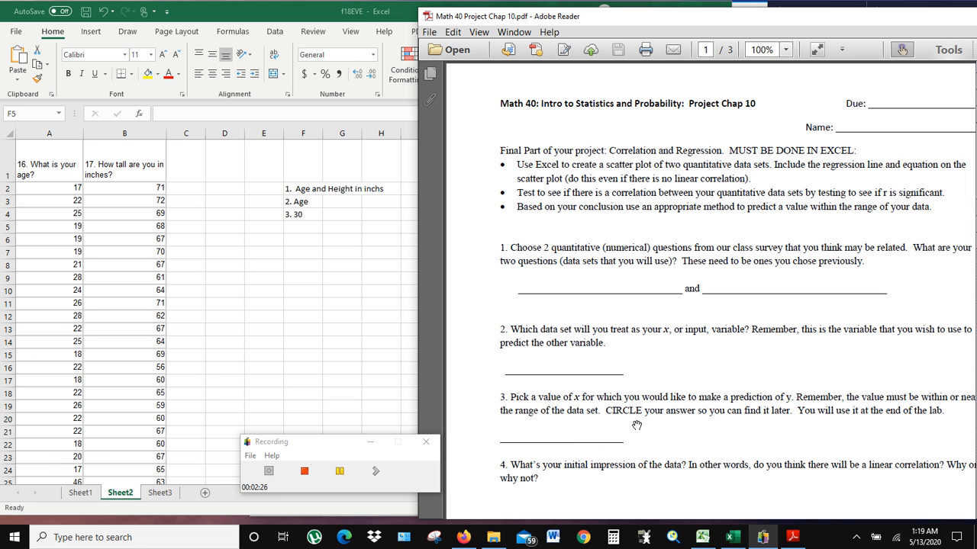
pyautogui.click(277, 229)
pyautogui.write('4.  I guess maybe, you should taller')
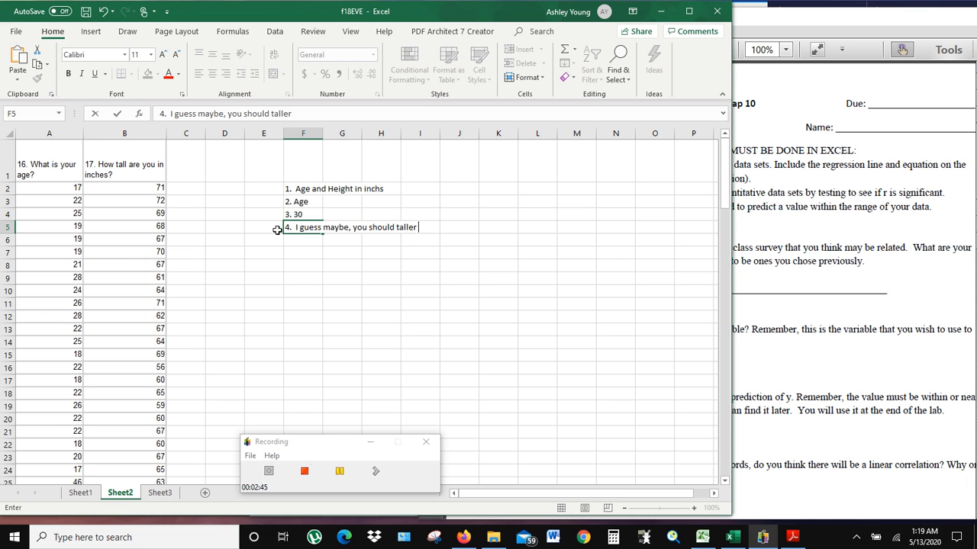
pyautogui.write(' as you get older')
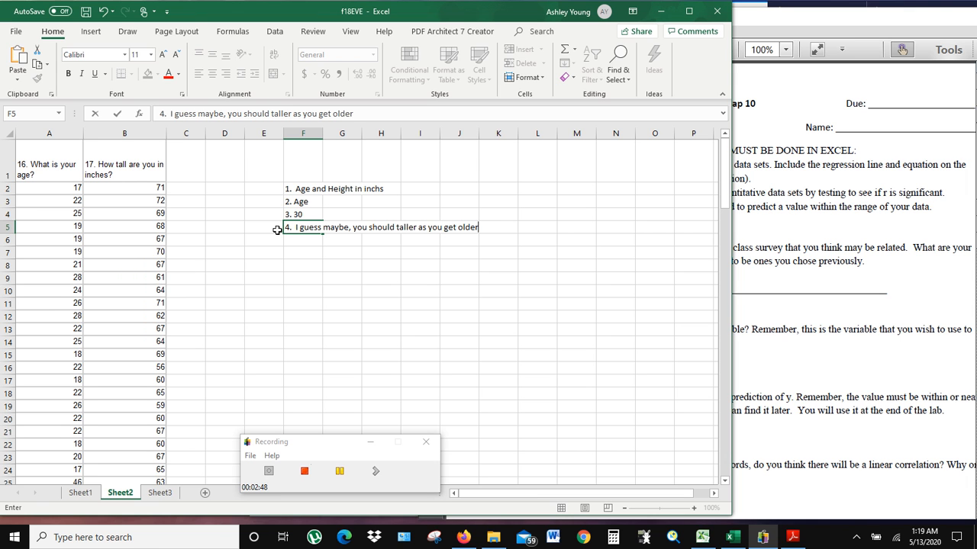
pyautogui.press('Return')
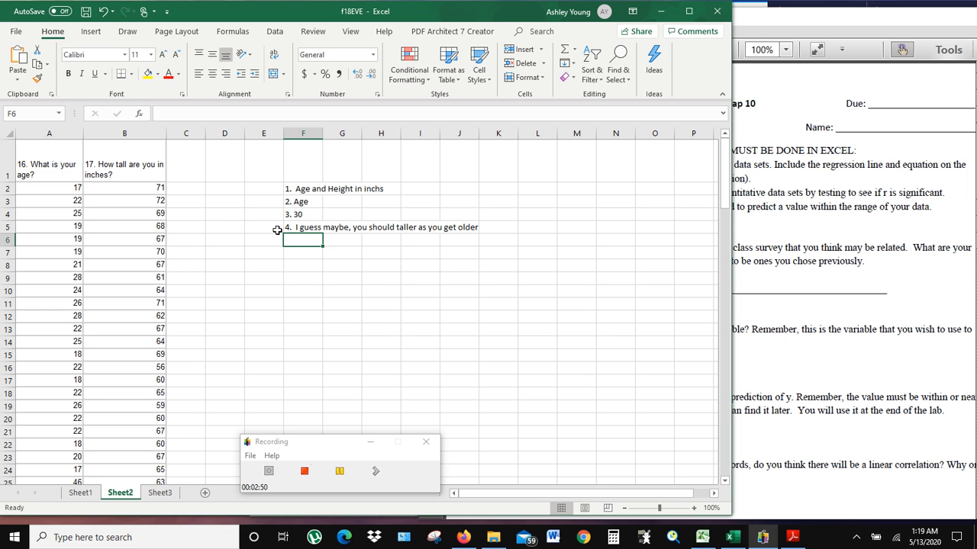
# Read questions 5 and 6 of the project PDF on cleaning paired data, and examine the age and height pairs in Excel rows 9 and 13
pyautogui.click(789, 315)
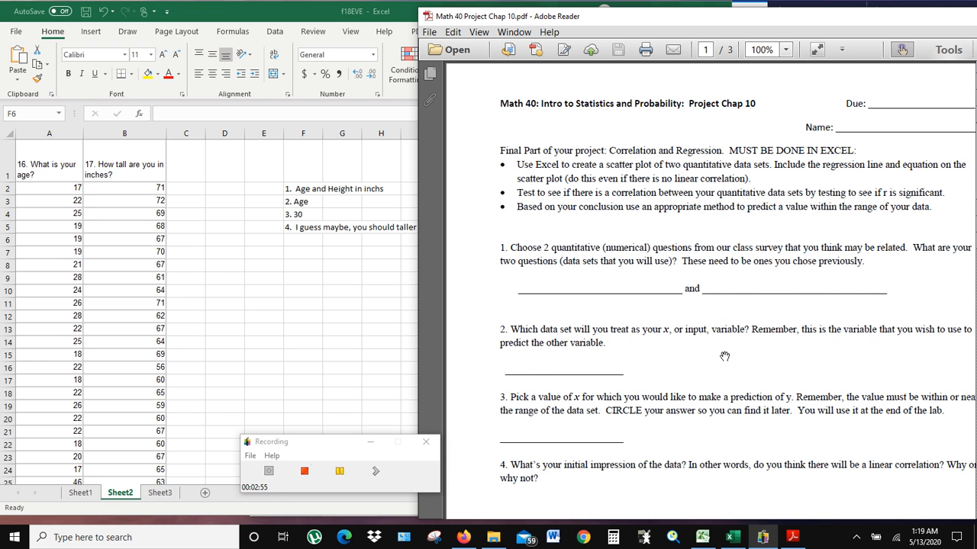
pyautogui.scroll(-8, 725, 350)
pyautogui.scroll(-2, 726, 259)
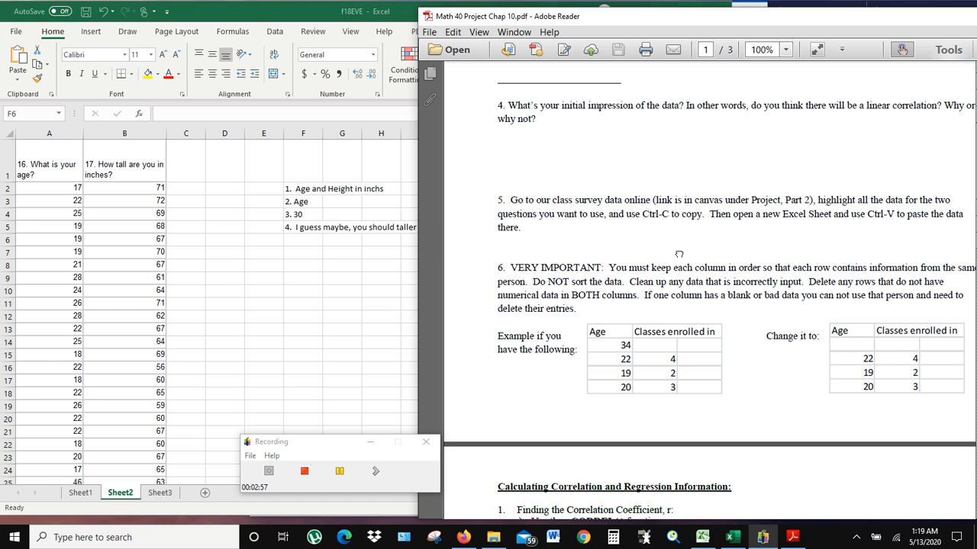
pyautogui.moveTo(678, 254); pyautogui.dragTo(668, 230)
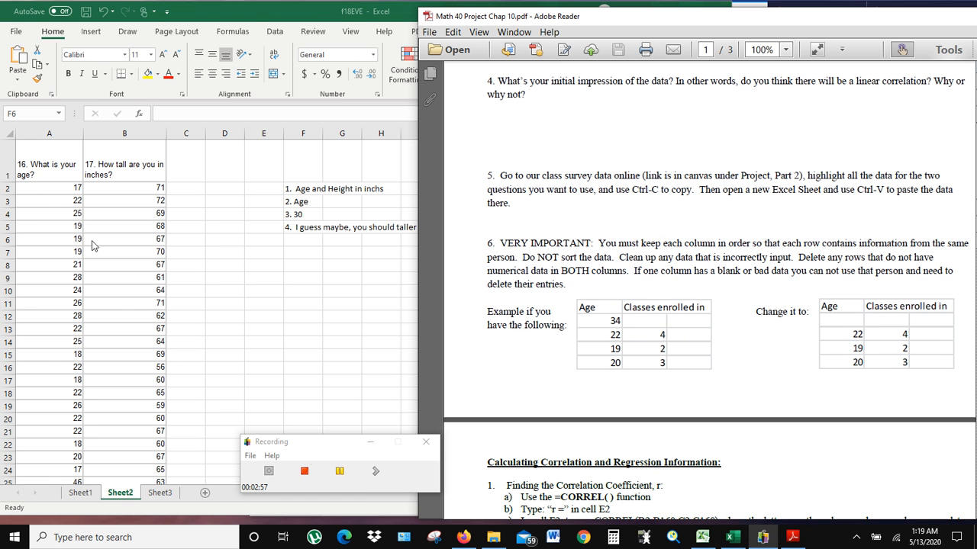
pyautogui.click(77, 279)
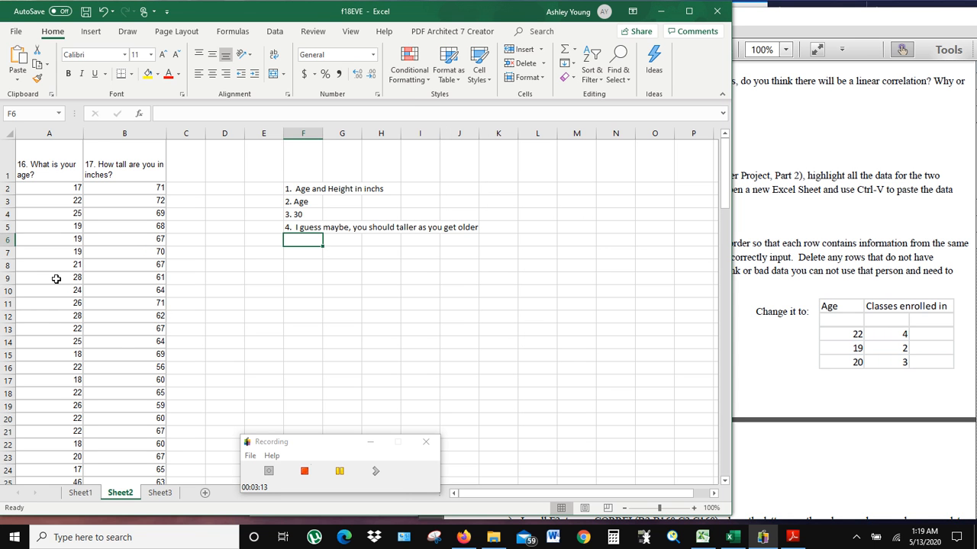
pyautogui.click(147, 279)
pyautogui.moveTo(54, 279); pyautogui.dragTo(149, 277)
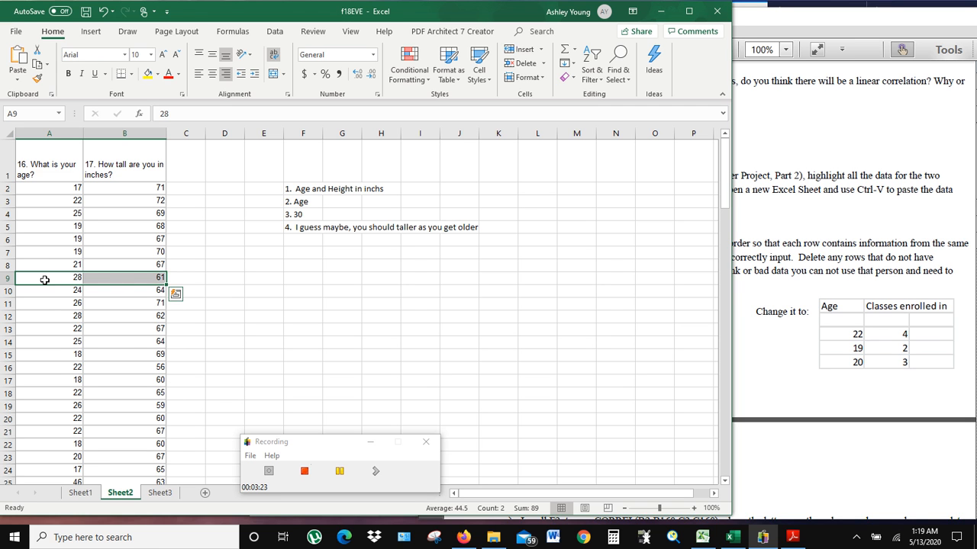
pyautogui.moveTo(65, 328); pyautogui.dragTo(145, 338)
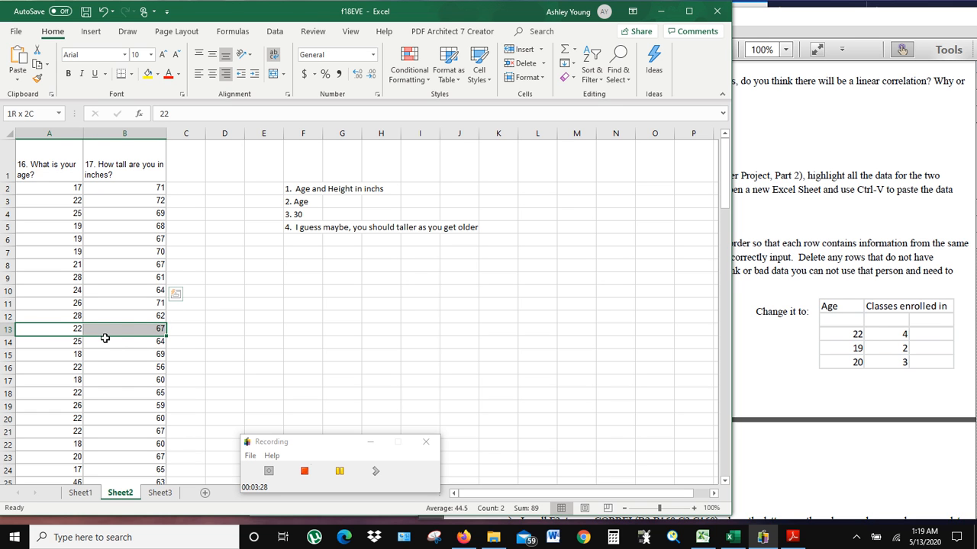
pyautogui.moveTo(55, 336); pyautogui.dragTo(135, 331)
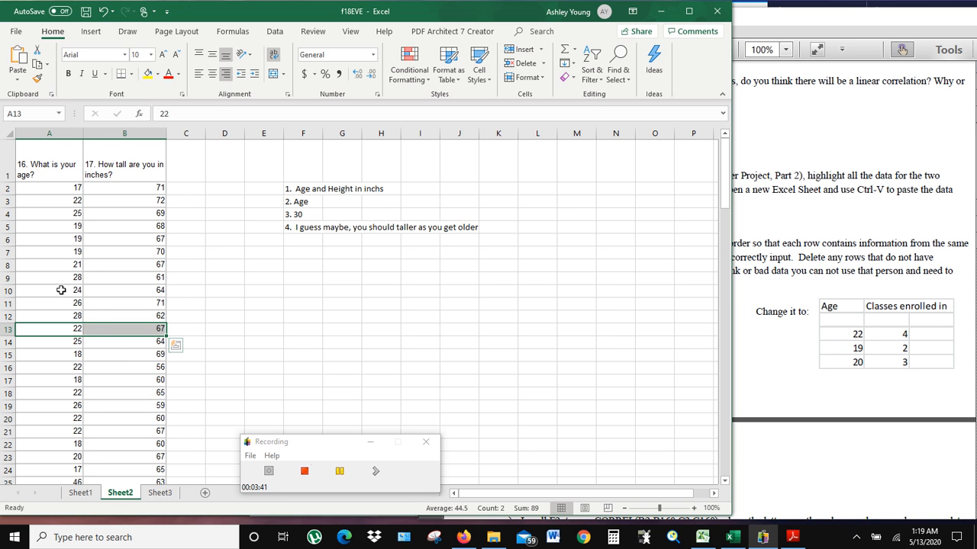
# Examine the paired age and height values in rows 5, 6 and 13 of Sheet2
pyautogui.click(62, 326)
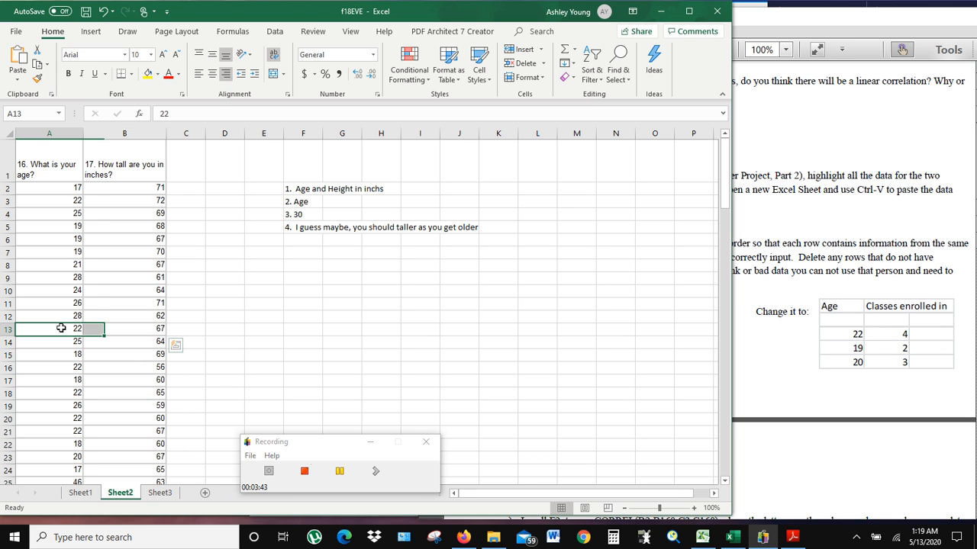
pyautogui.click(148, 394)
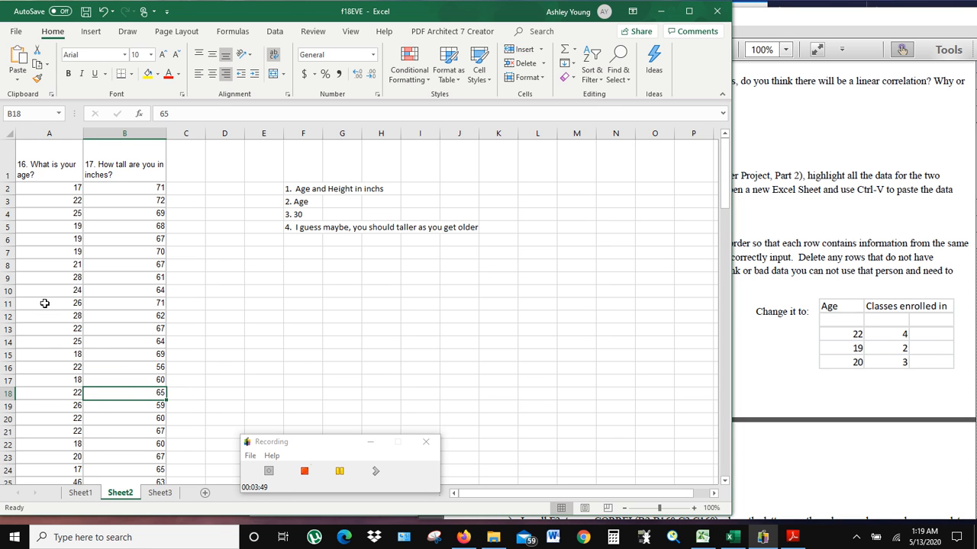
pyautogui.moveTo(46, 241); pyautogui.dragTo(118, 240)
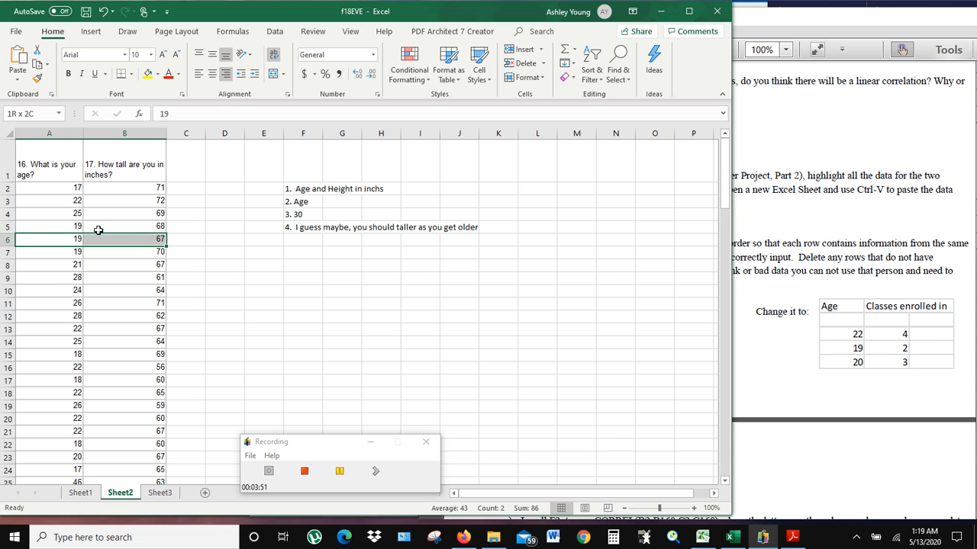
pyautogui.click(53, 226)
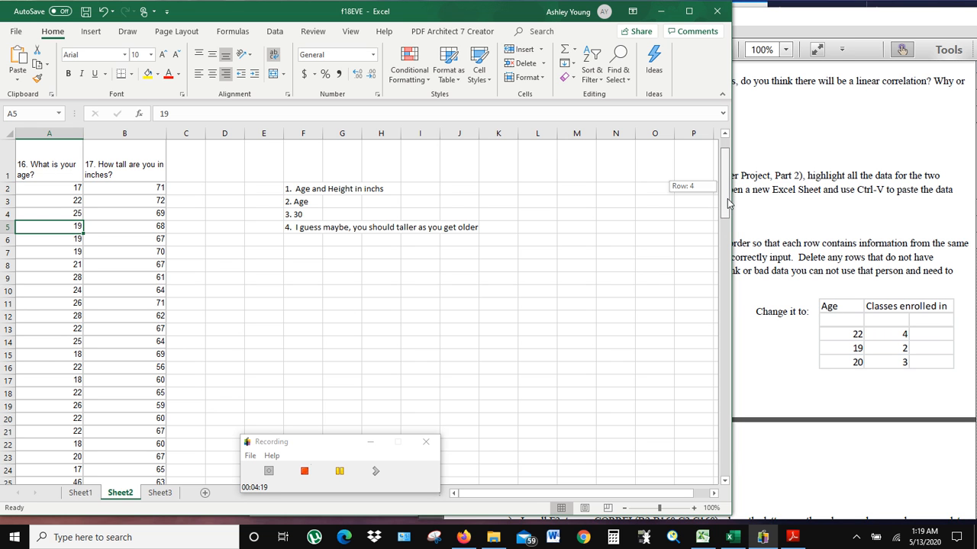
# Clear the age and missing height in A85:B85, the row with an incomplete data pair
pyautogui.scroll(-2, 682, 267)
pyautogui.scroll(-20, 545, 340)
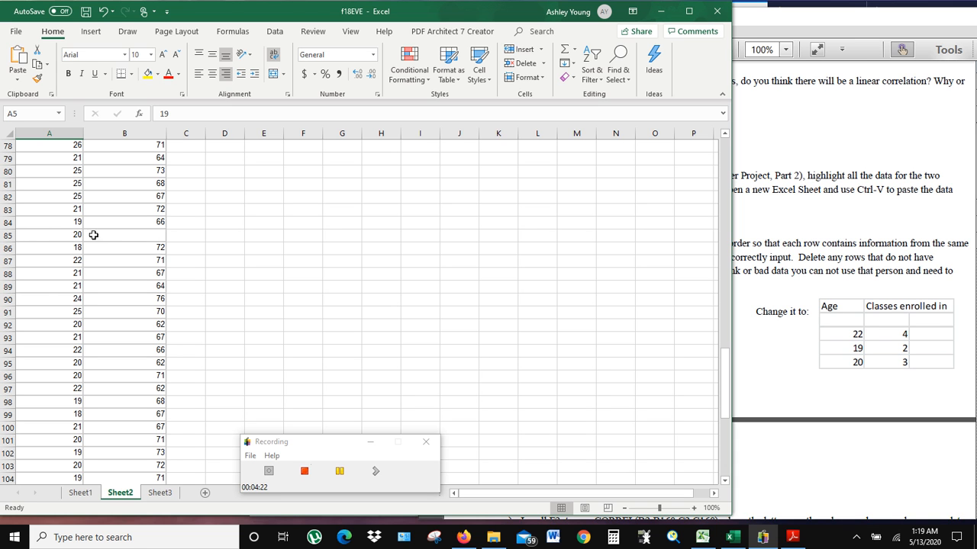
pyautogui.moveTo(45, 237); pyautogui.dragTo(112, 243)
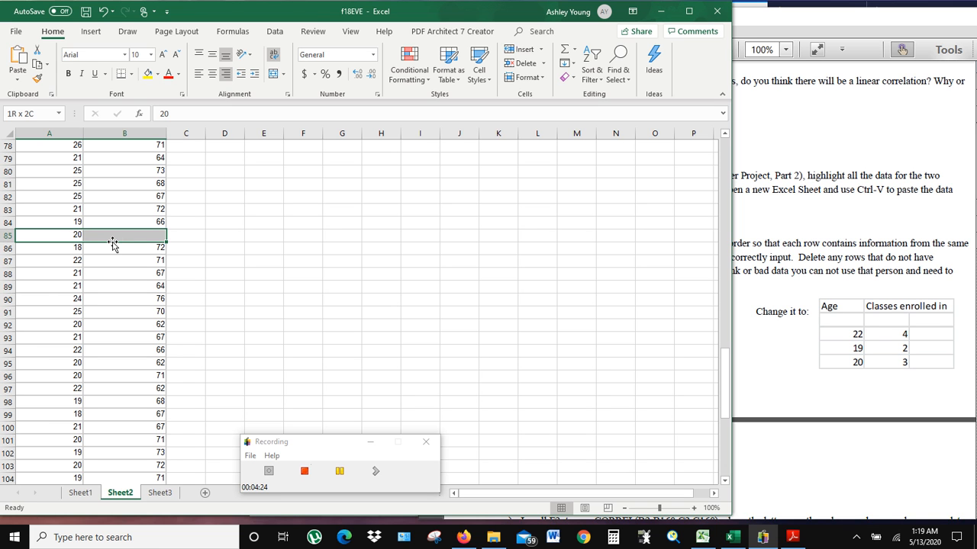
pyautogui.press('Delete')
pyautogui.moveTo(315, 383); pyautogui.dragTo(313, 293)
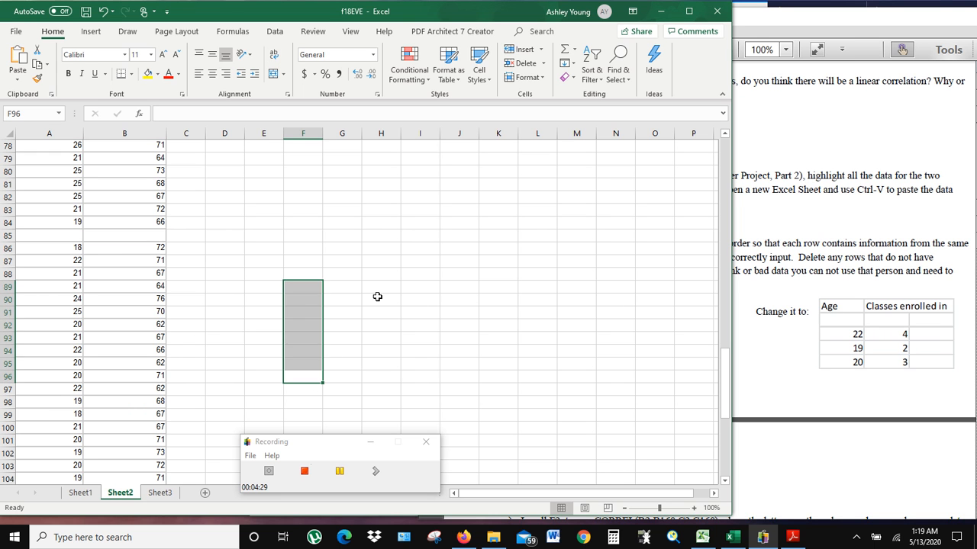
# Check the remaining age and height data down to the last row, and undo the clearing of row 85
pyautogui.scroll(-12, 397, 297)
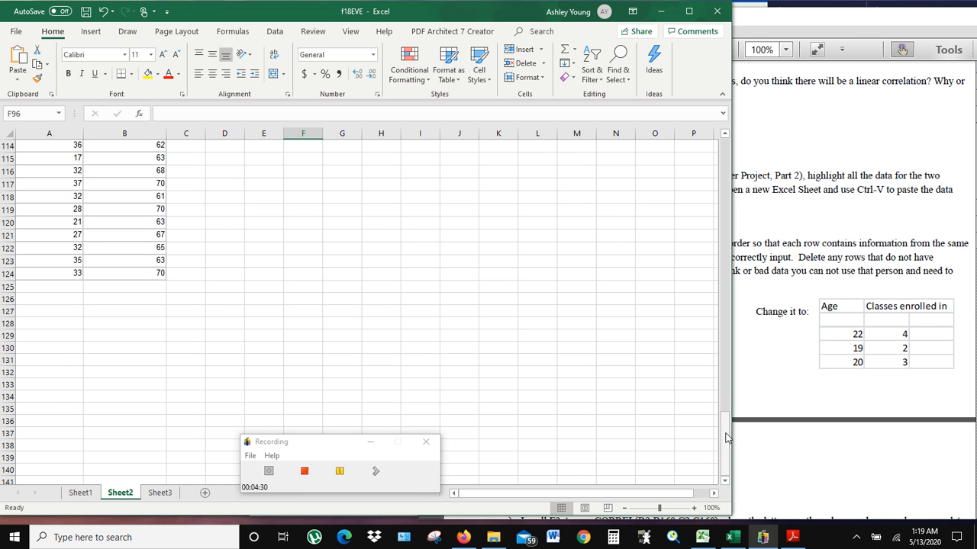
pyautogui.moveTo(724, 434); pyautogui.dragTo(722, 164)
pyautogui.moveTo(727, 204); pyautogui.dragTo(738, 304)
pyautogui.click(103, 14)
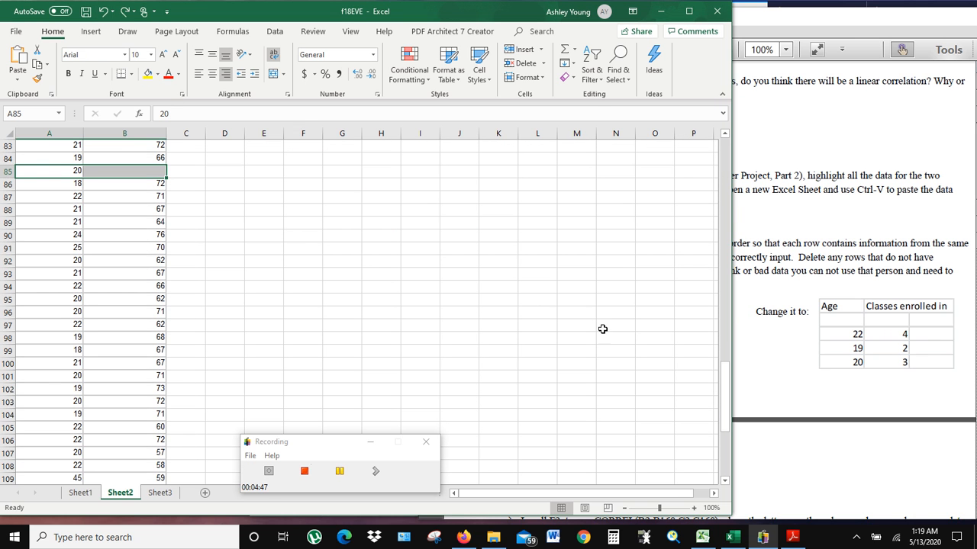
# Clear the age in cell A85, which has no matching height
pyautogui.click(226, 197)
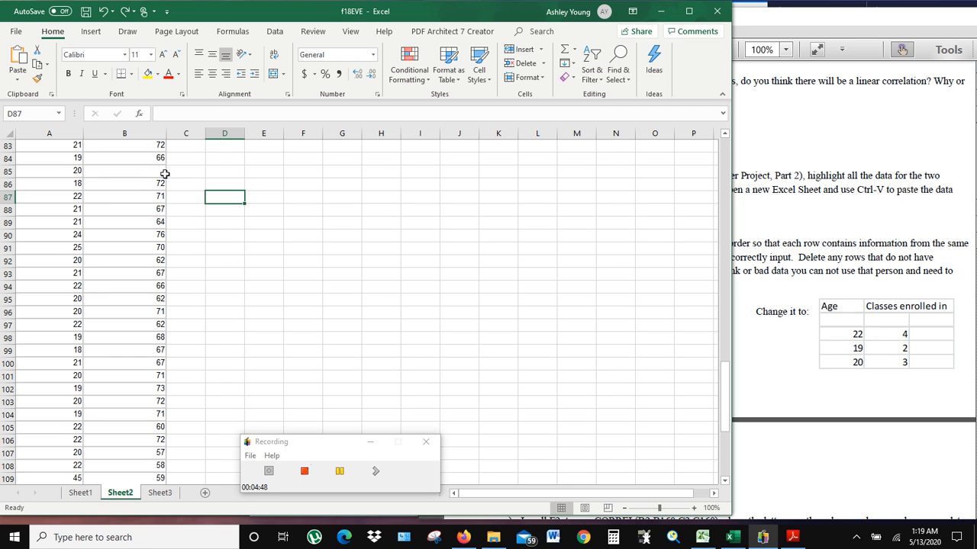
pyautogui.click(64, 170)
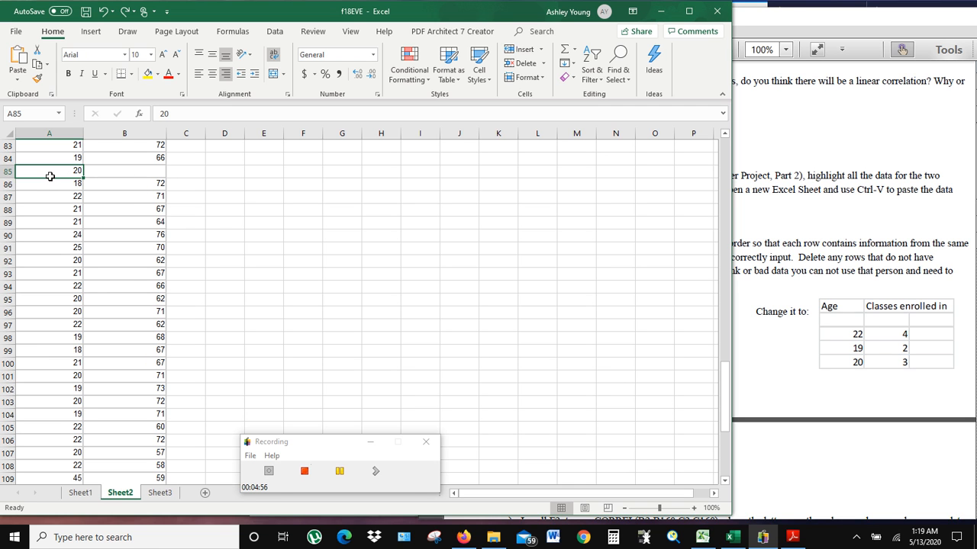
pyautogui.press('Delete')
# Check the correlation coefficient instructions in the project PDF and label Excel cell E8 "correl"
pyautogui.click(773, 225)
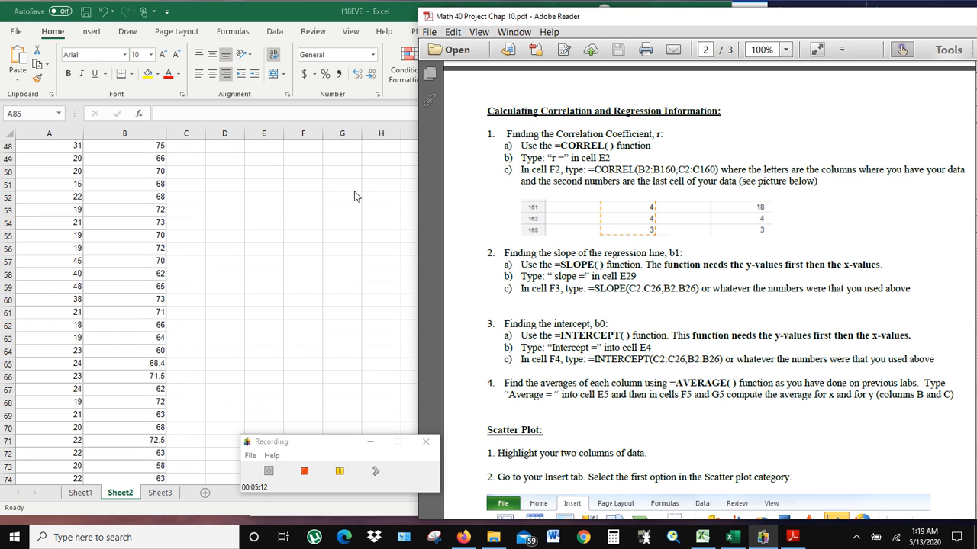
pyautogui.scroll(15, 355, 197)
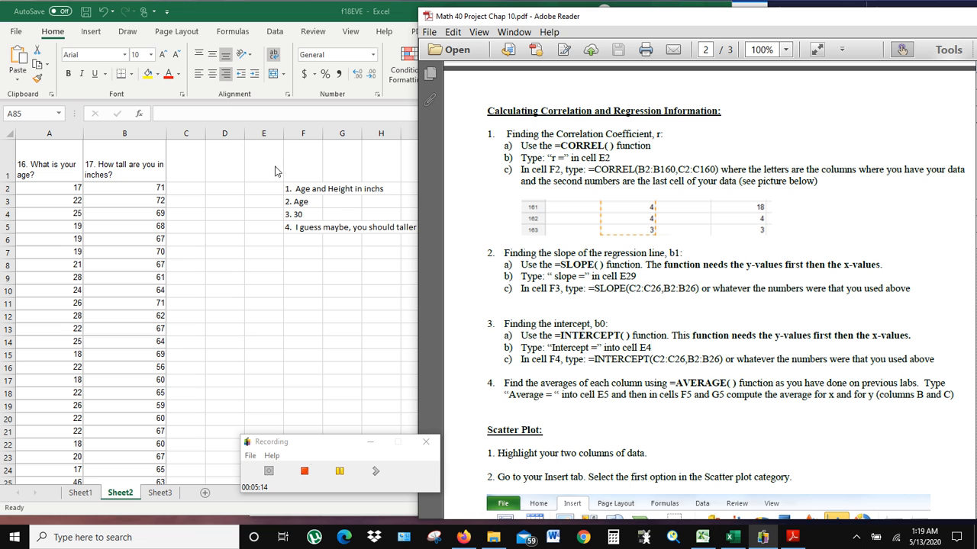
pyautogui.click(260, 266)
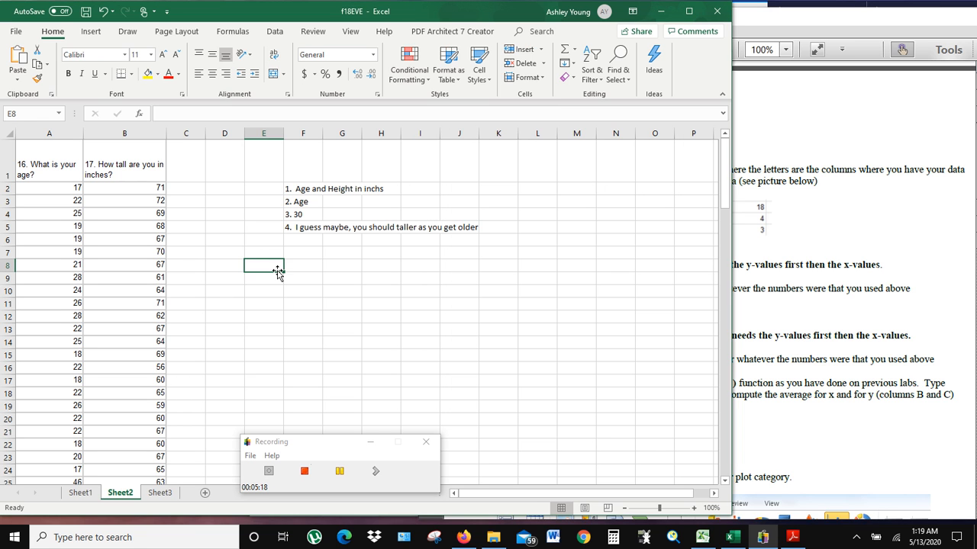
pyautogui.write('correl')
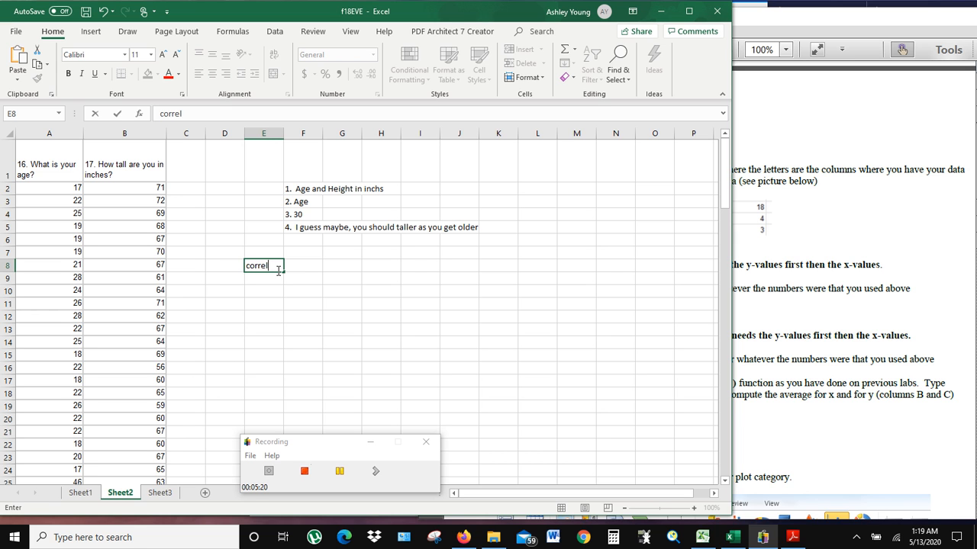
pyautogui.press('Tab')
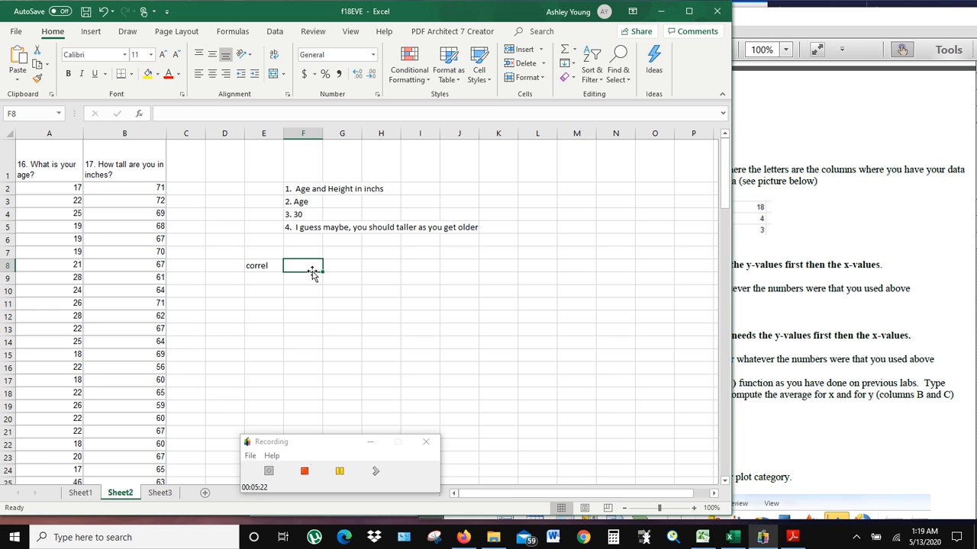
# Enter the correlation formula =CORREL(A2:A124,B2:B124) in cell F8 for the age and height data
pyautogui.write('=correl')
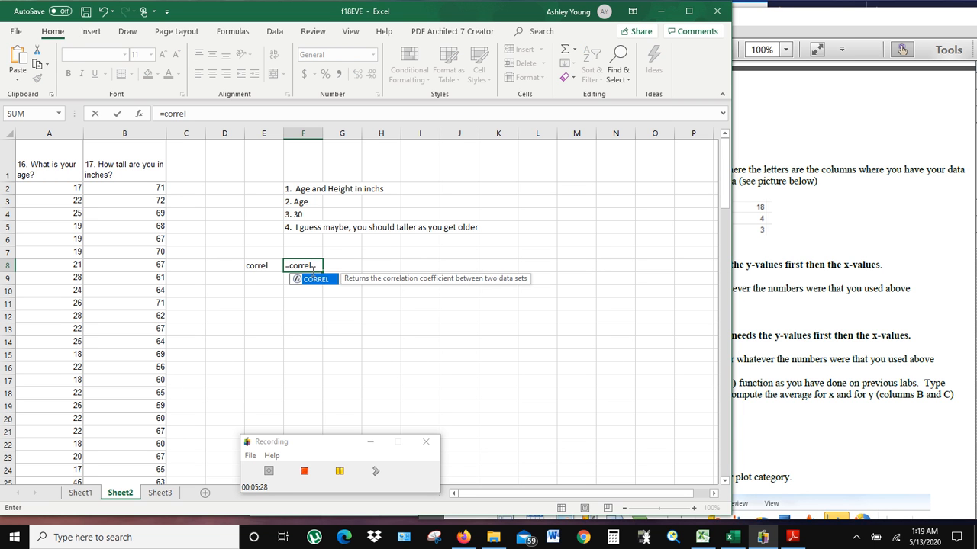
pyautogui.write('(')
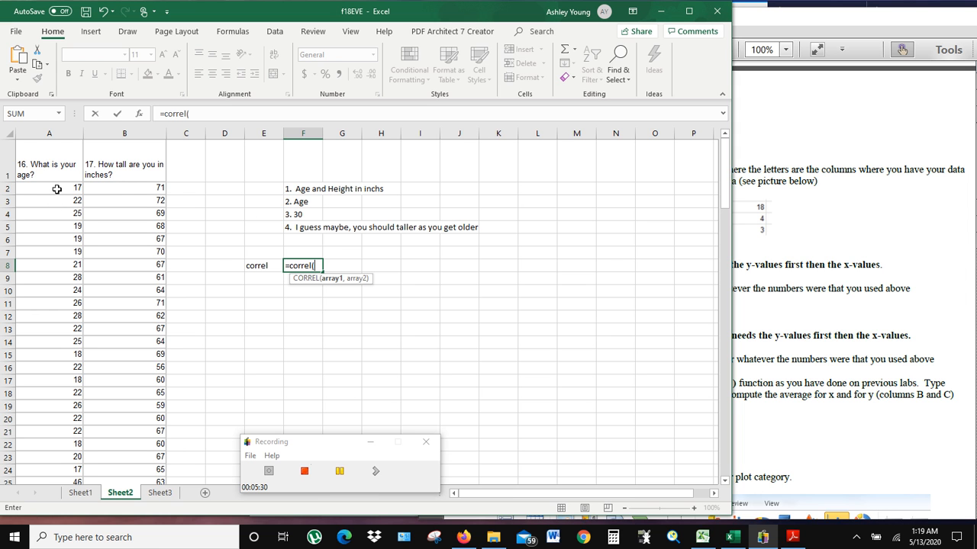
pyautogui.moveTo(55, 190); pyautogui.dragTo(59, 469)
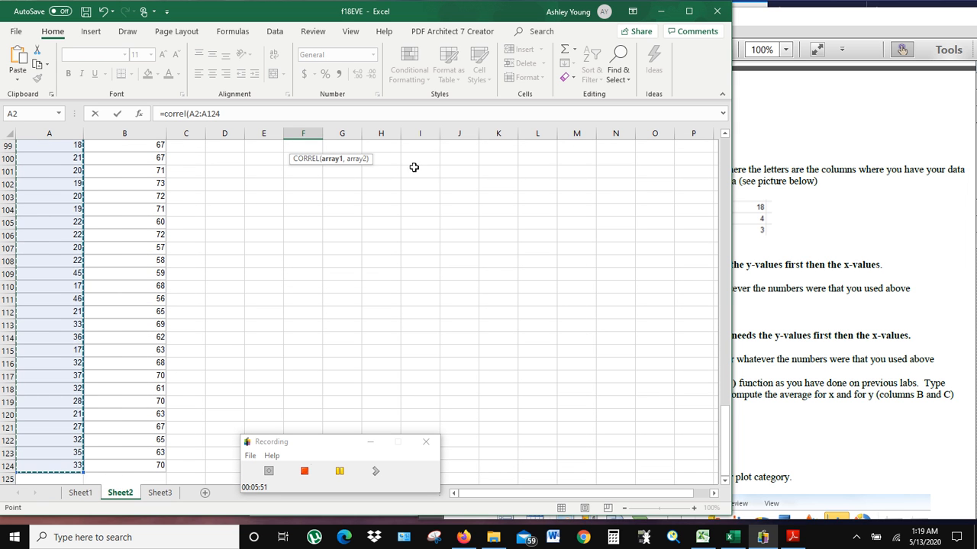
pyautogui.scroll(20, 421, 172)
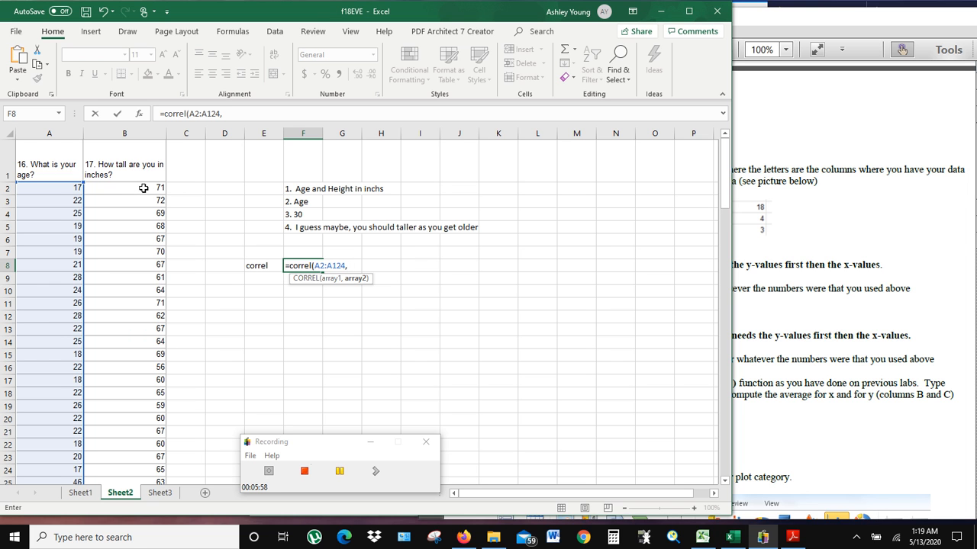
pyautogui.moveTo(142, 188); pyautogui.dragTo(129, 466)
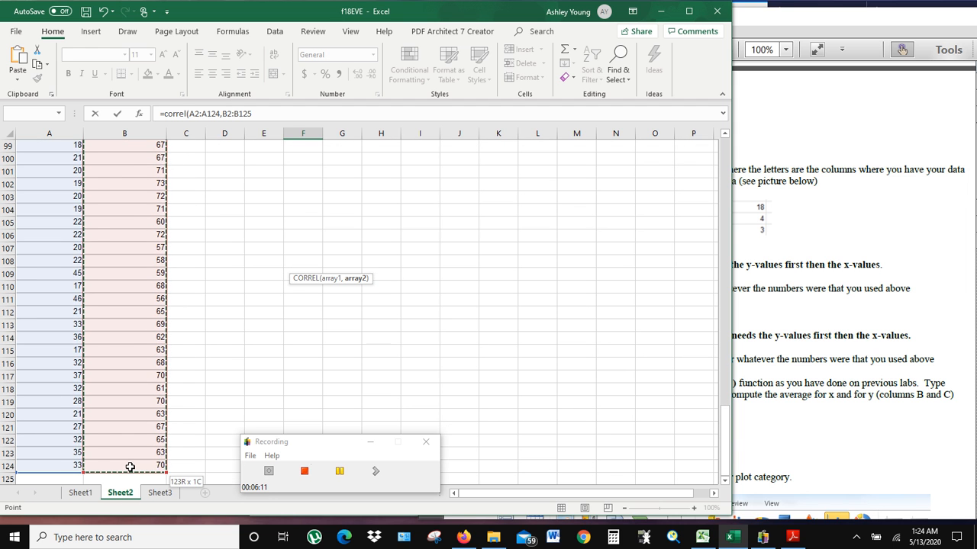
pyautogui.scroll(20, 381, 252)
pyautogui.scroll(9, 380, 252)
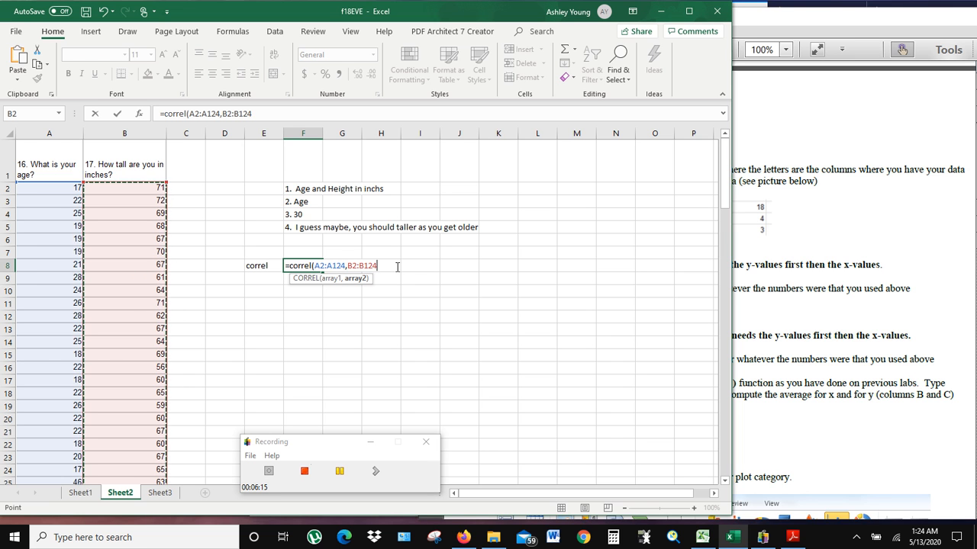
pyautogui.write(')')
pyautogui.press('Return')
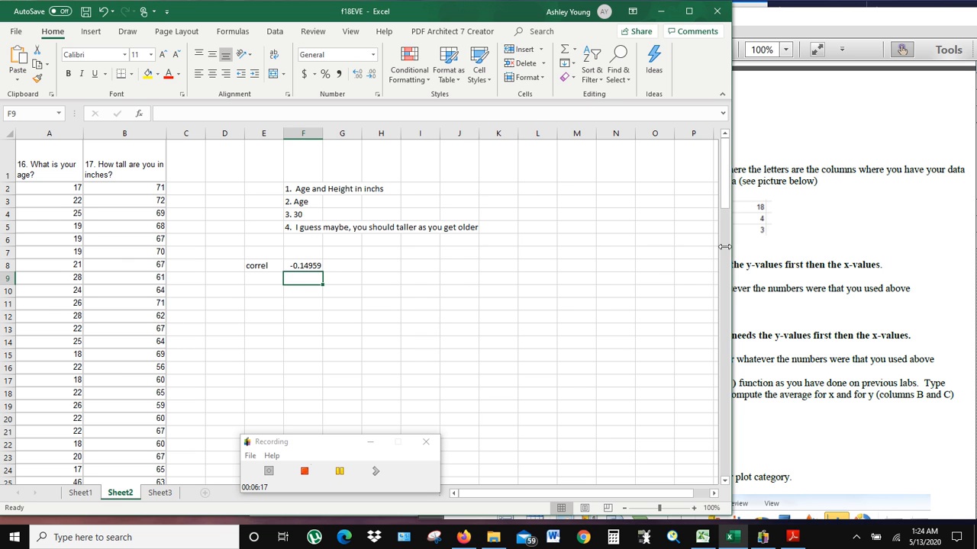
# Consult the regression instructions in the project PDF and change the label in Excel cell E8 to "correl ="
pyautogui.click(813, 255)
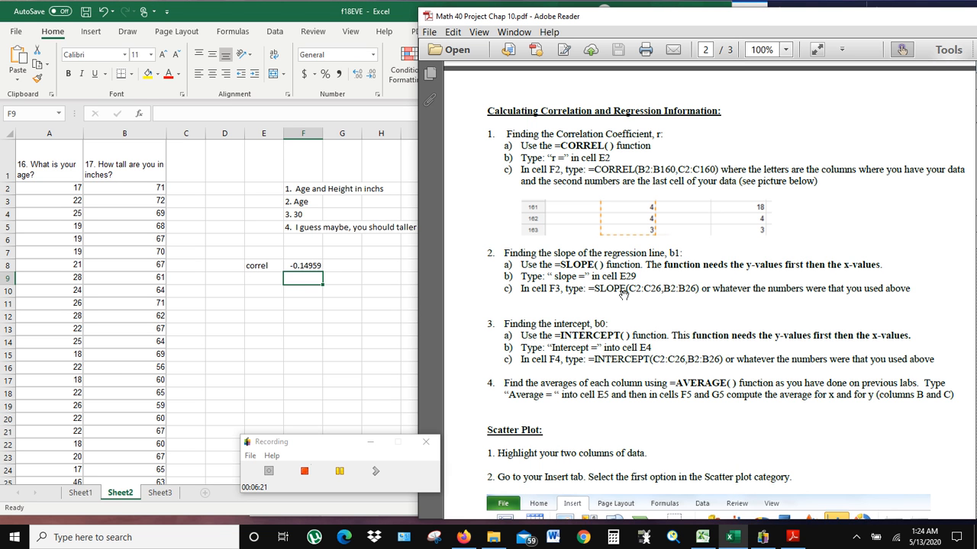
pyautogui.click(268, 265)
pyautogui.click(268, 265)
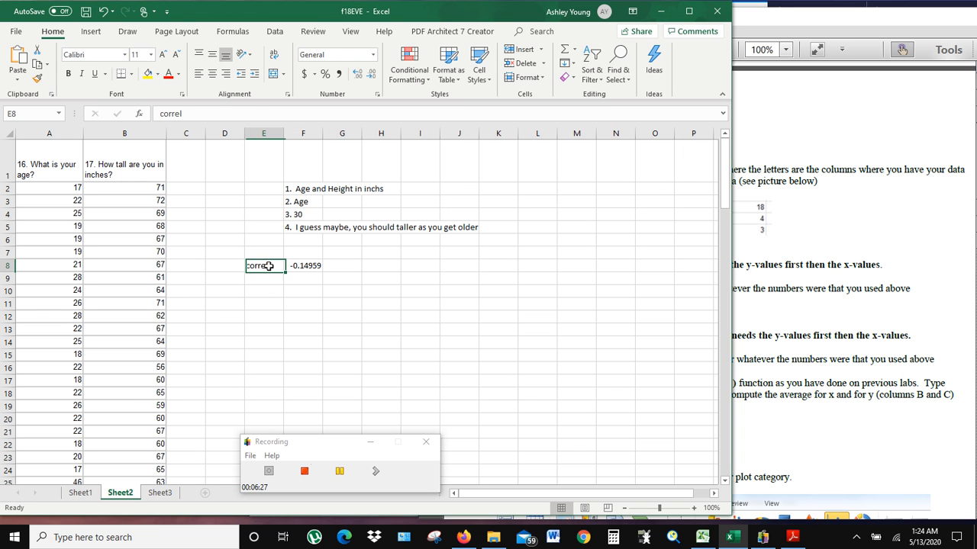
pyautogui.click(248, 114)
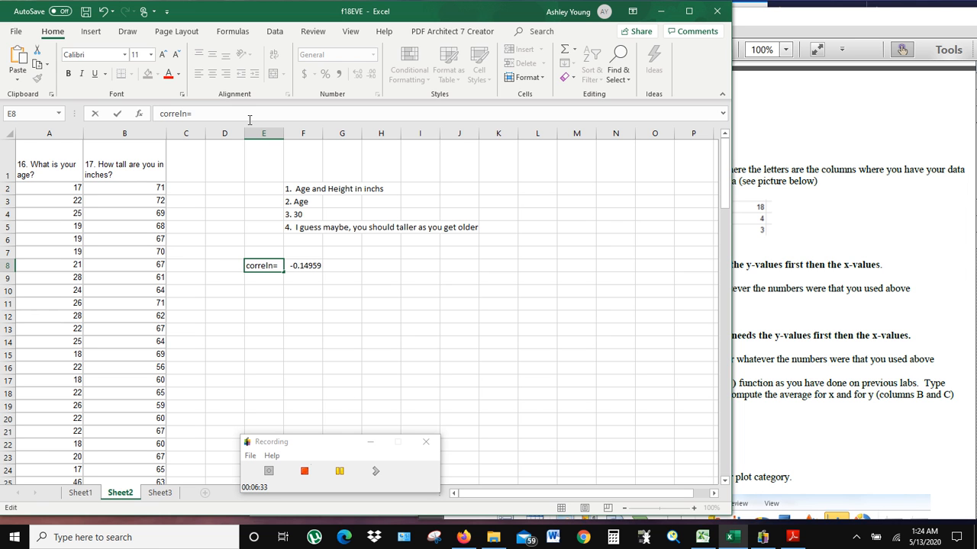
pyautogui.press('Return')
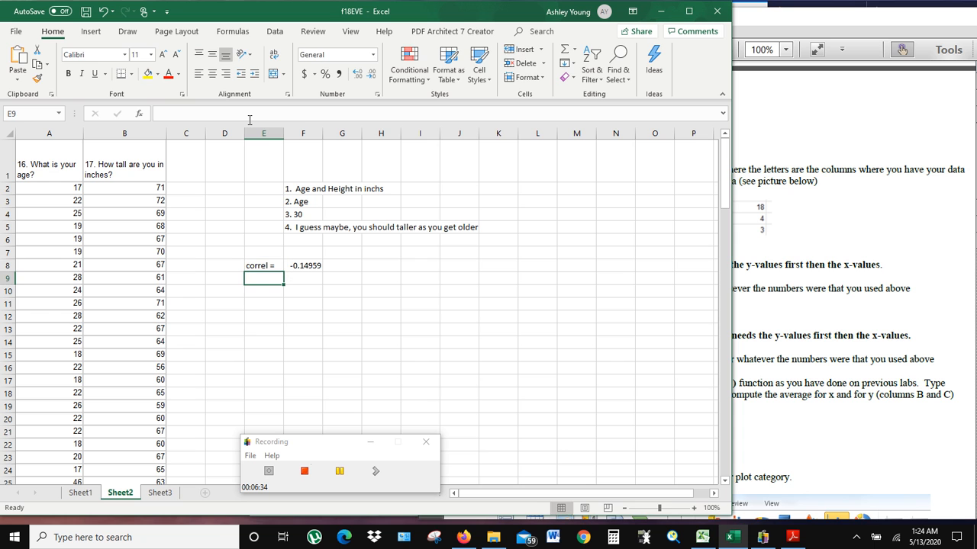
# Label cell E9 "slope =" and check the SLOPE function instructions in the project PDF
pyautogui.write('slop')
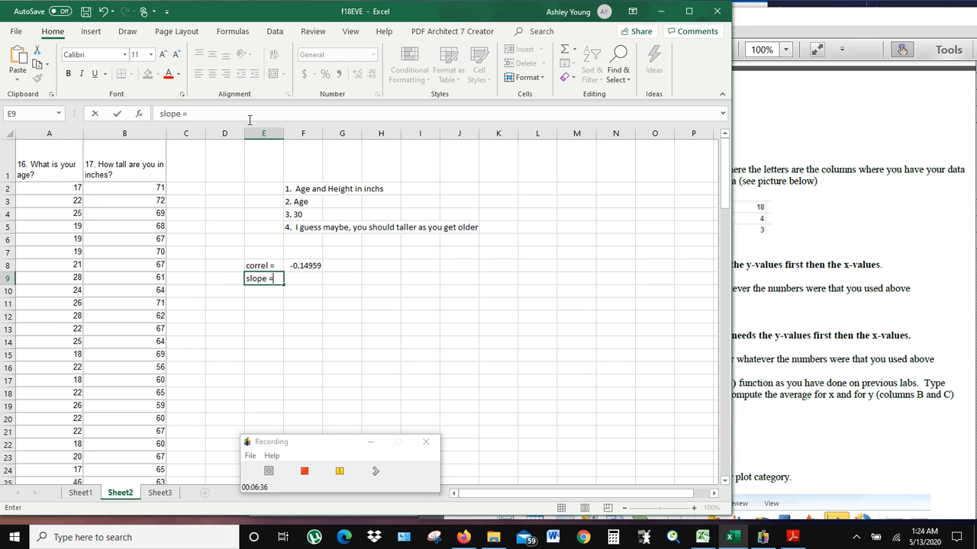
pyautogui.write('e =')
pyautogui.press('Tab')
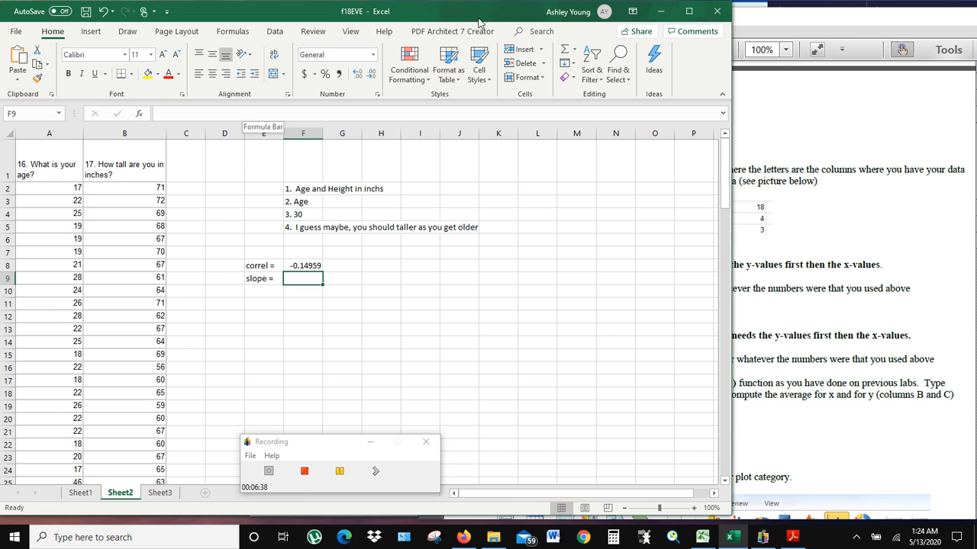
pyautogui.click(807, 149)
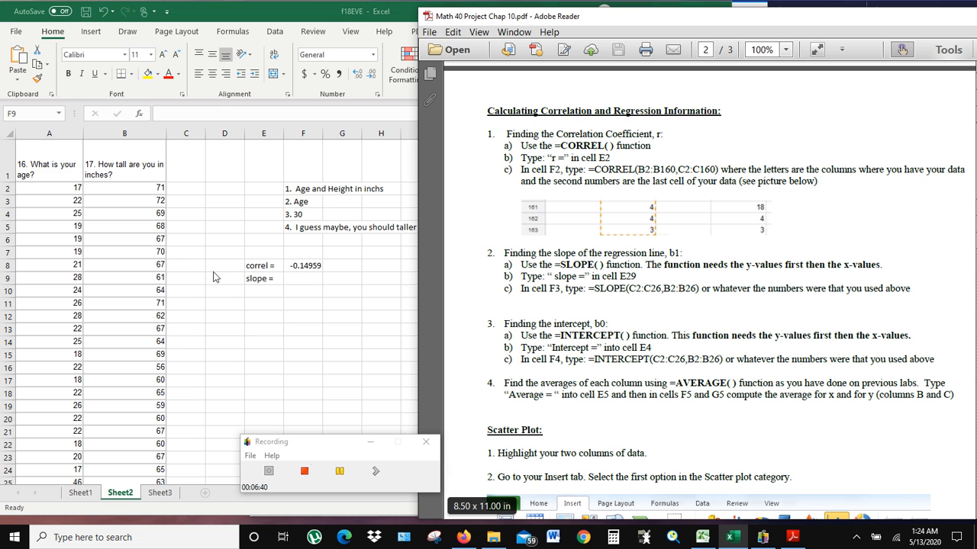
pyautogui.click(301, 280)
pyautogui.write('=')
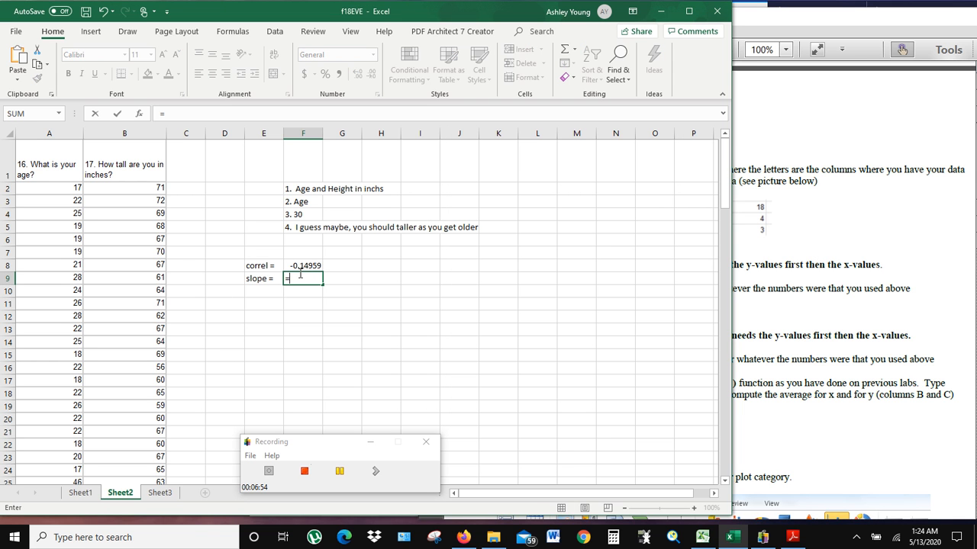
pyautogui.write('slope')
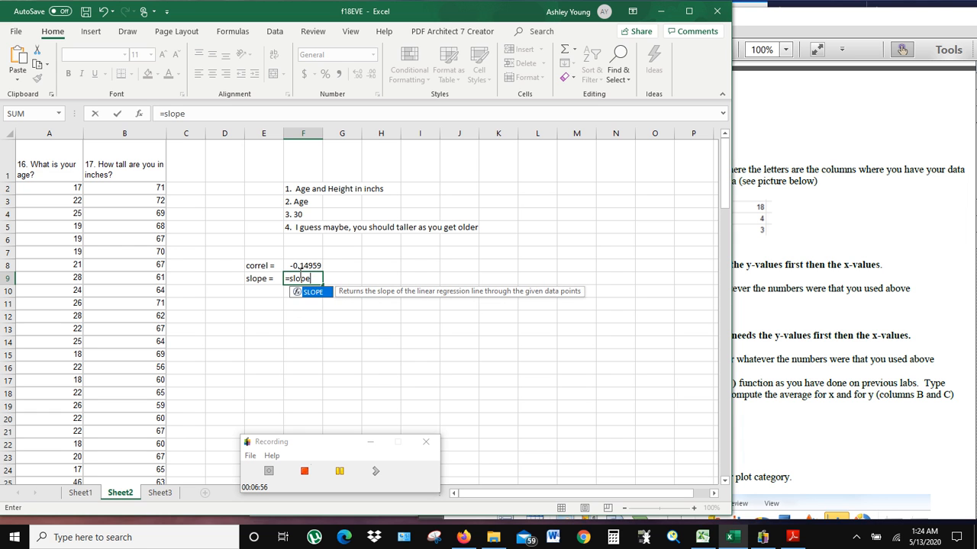
pyautogui.write('(')
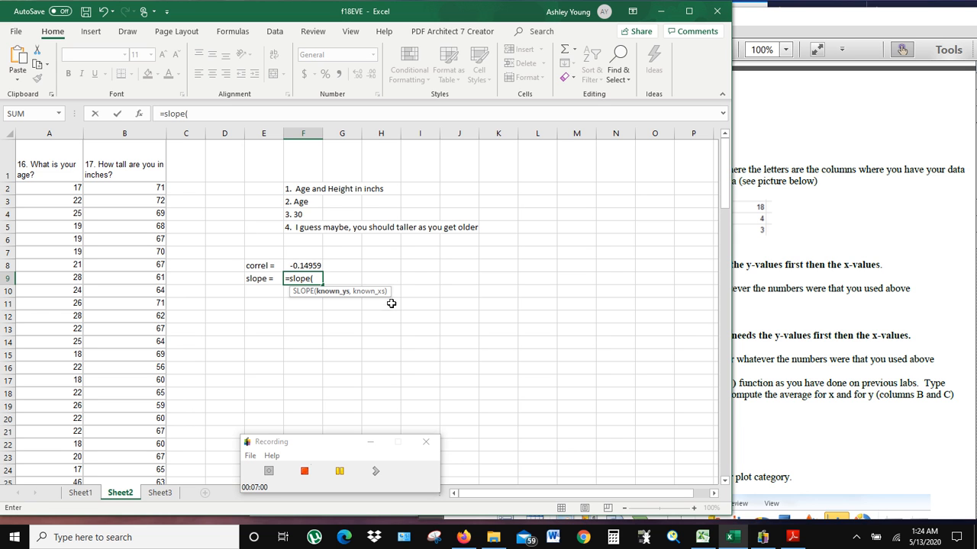
pyautogui.press('Escape')
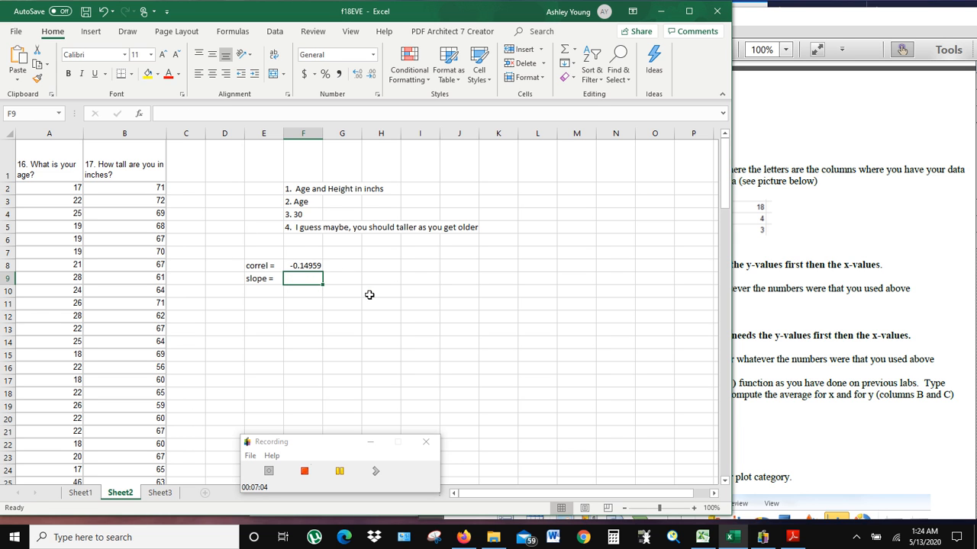
# Enter the slope formula =SLOPE(B2:B124,A2:A124) in cell F9, with the heights as y-values and the ages as x-values
pyautogui.click(300, 268)
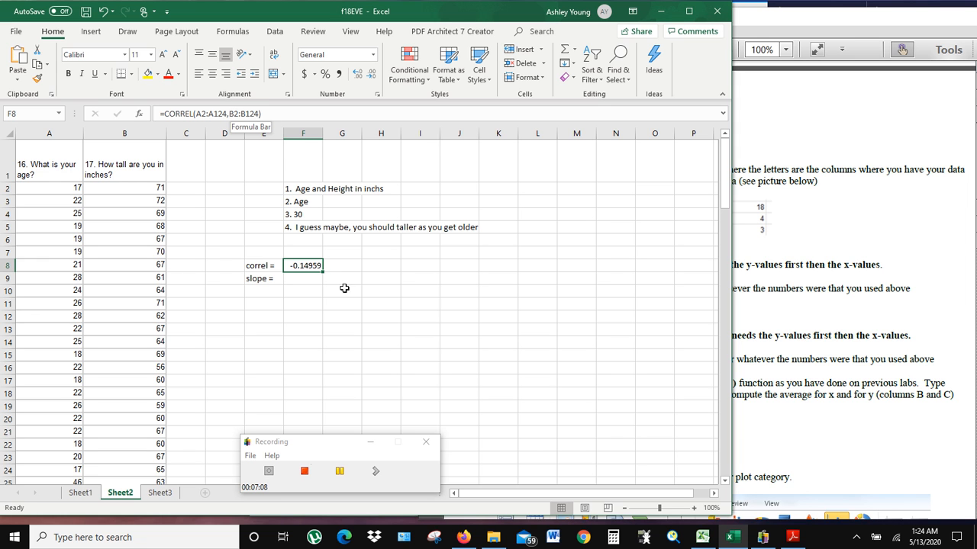
pyautogui.click(297, 278)
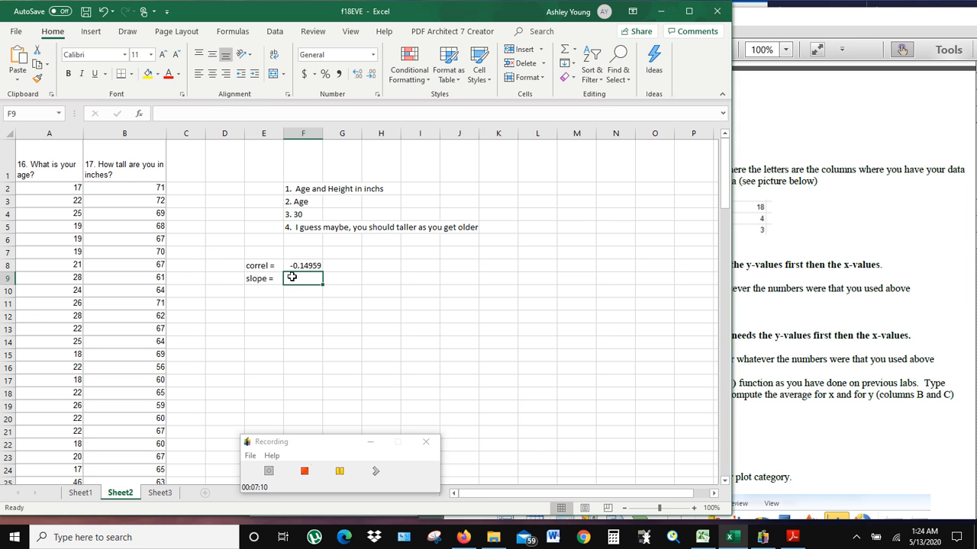
pyautogui.write('=slope')
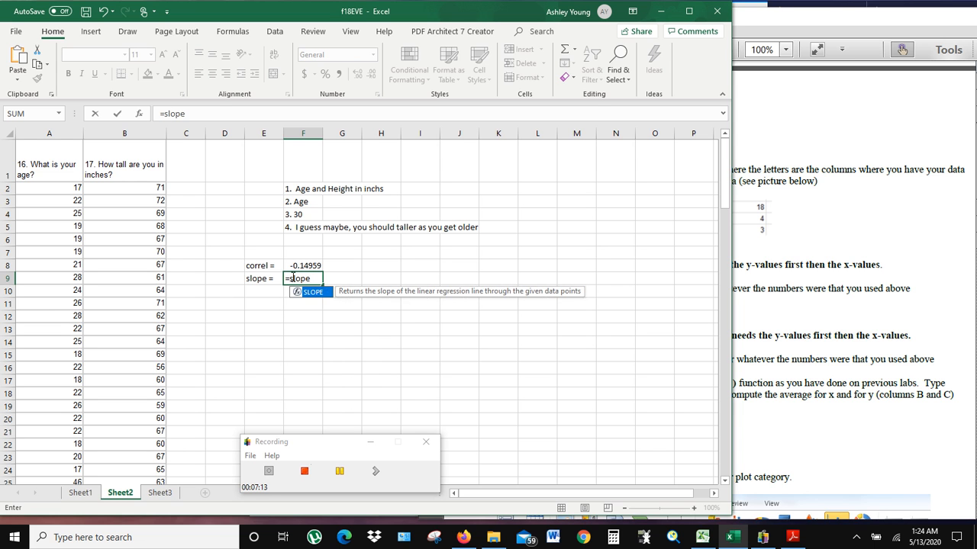
pyautogui.write('(B2')
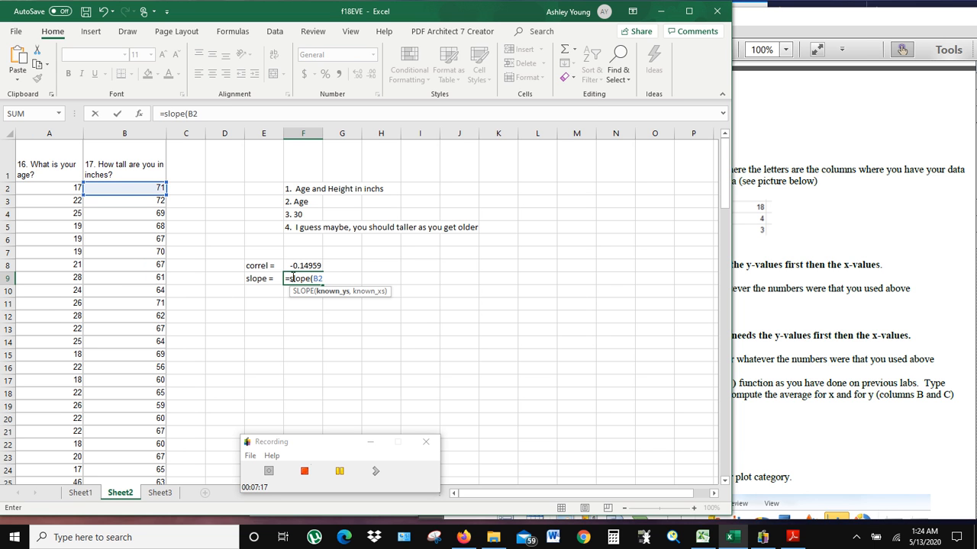
pyautogui.write(':B124')
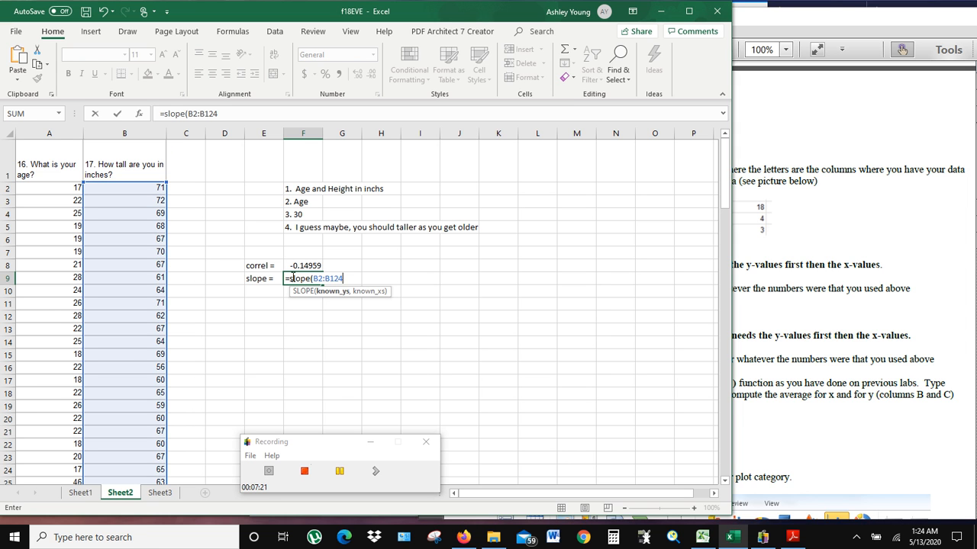
pyautogui.write(',A:')
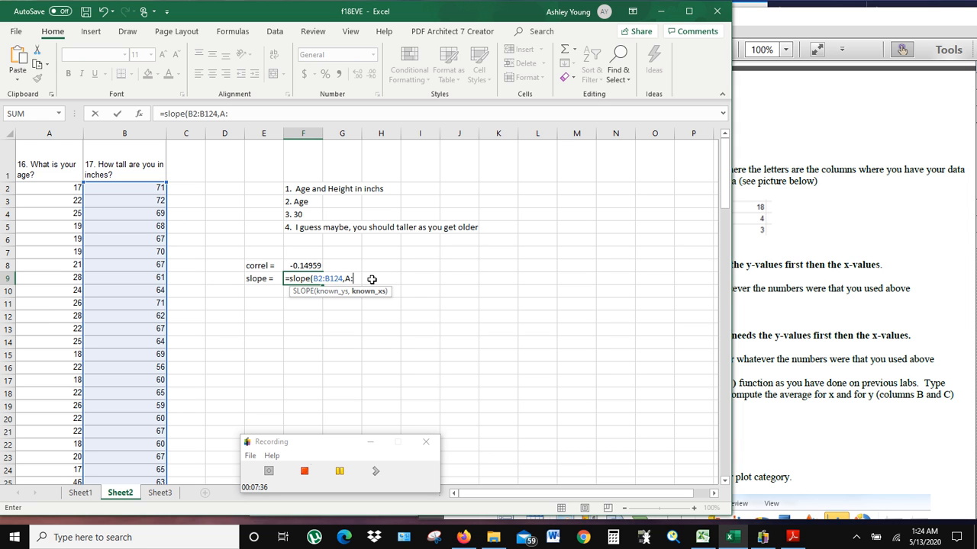
pyautogui.press('BackSpace')
pyautogui.write('2')
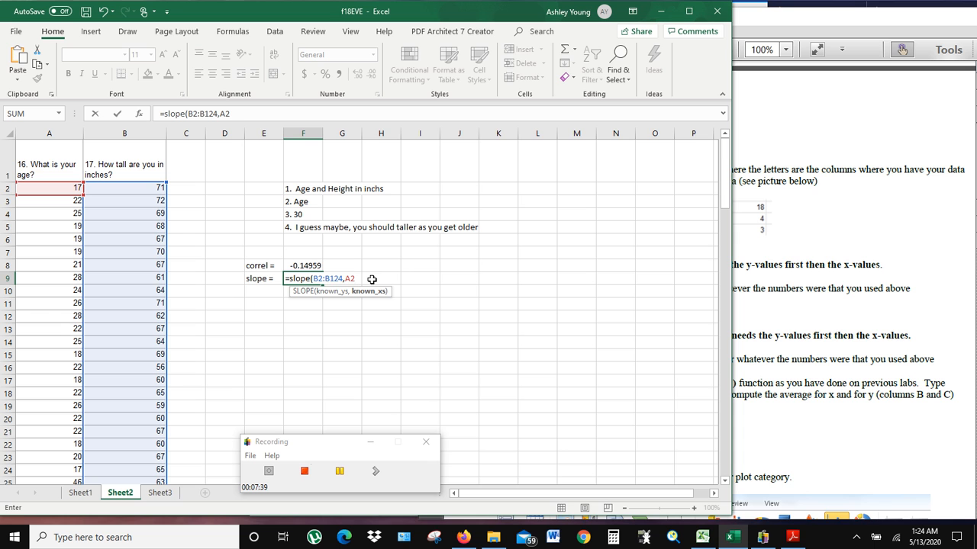
pyautogui.write(':A124')
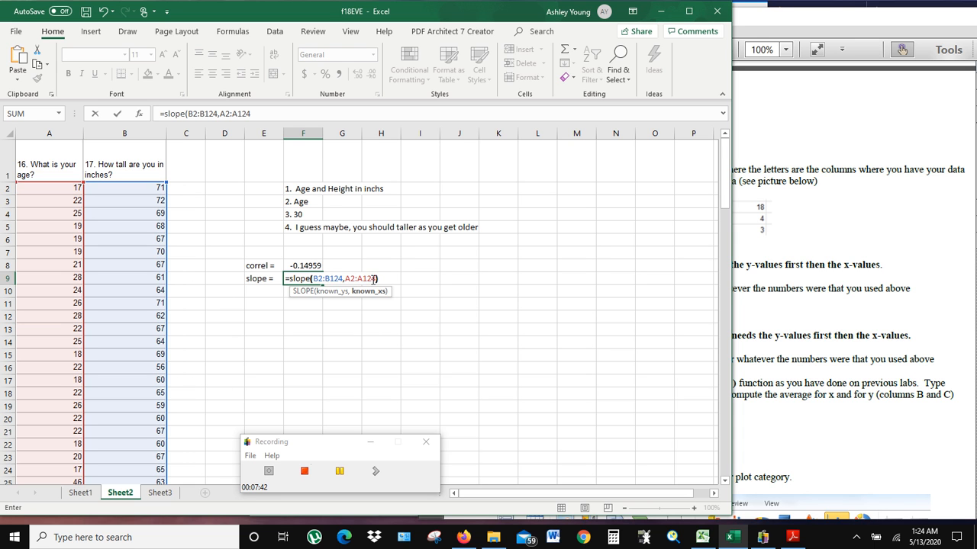
pyautogui.press('Return')
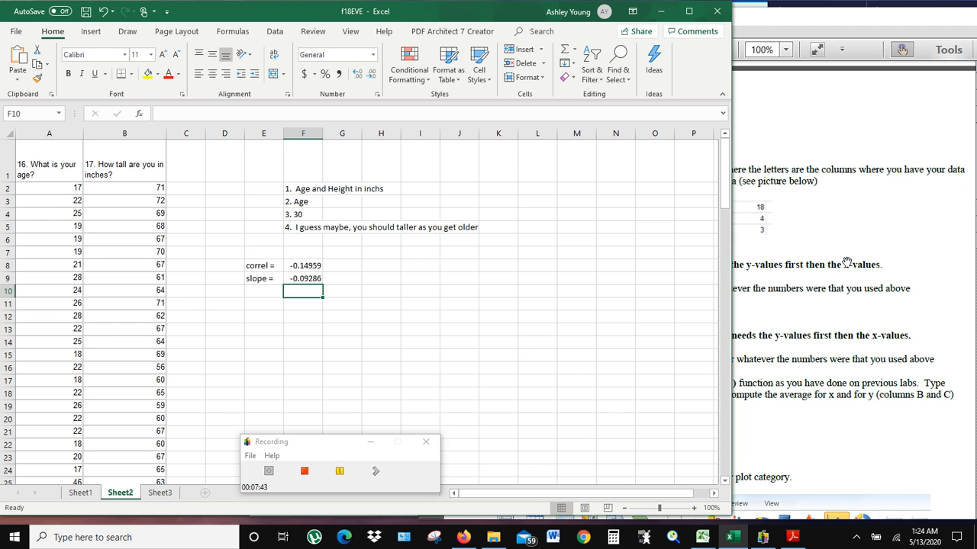
# Check the intercept instructions in the project PDF and label Excel cell E10 "intercept ="
pyautogui.click(845, 263)
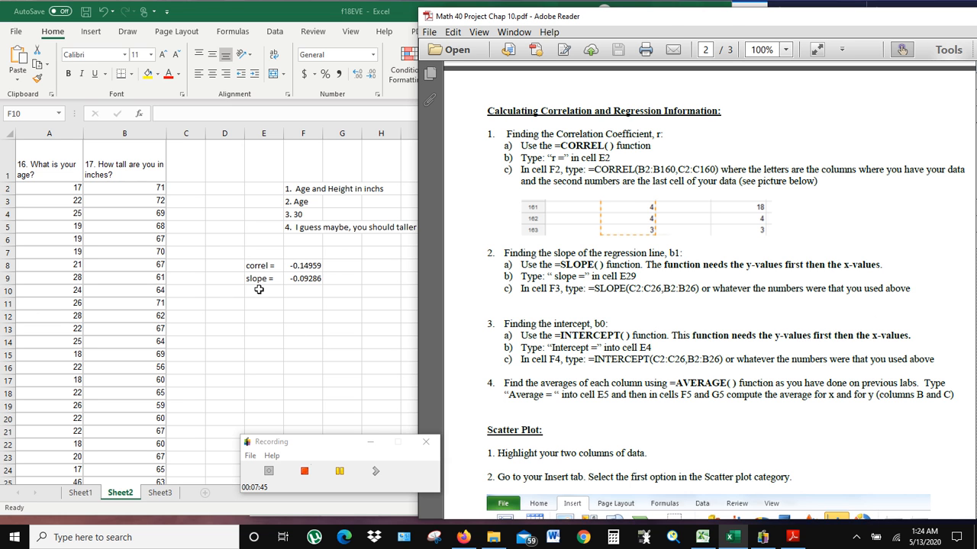
pyautogui.click(258, 290)
pyautogui.click(258, 290)
pyautogui.write('i')
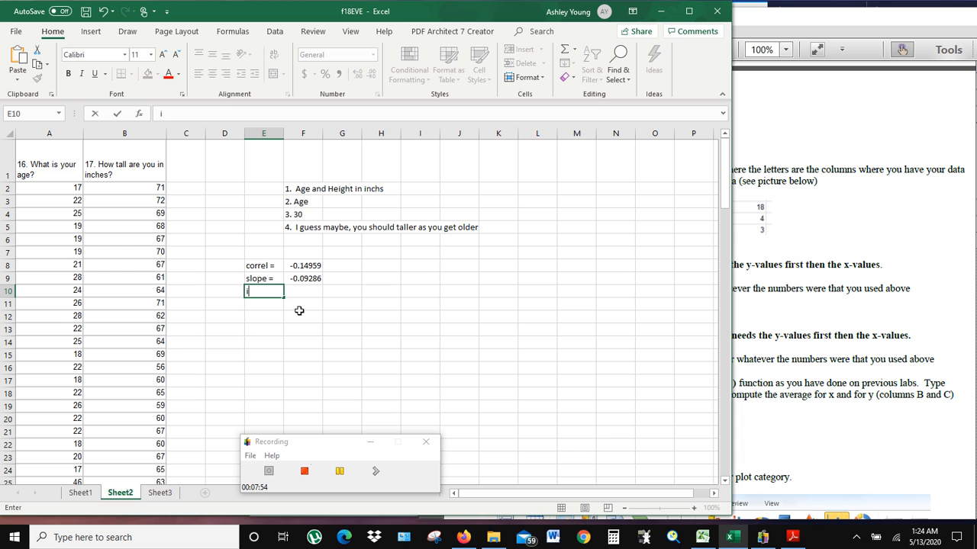
pyautogui.write('ntercept =')
pyautogui.press('Return')
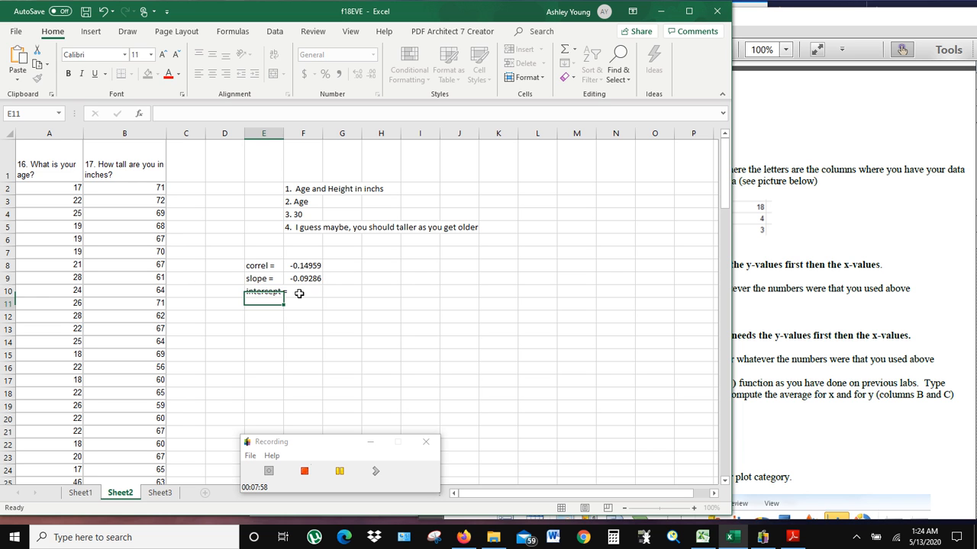
# Widen column E to about 11.86 so the intercept label fits in its cell
pyautogui.click(294, 299)
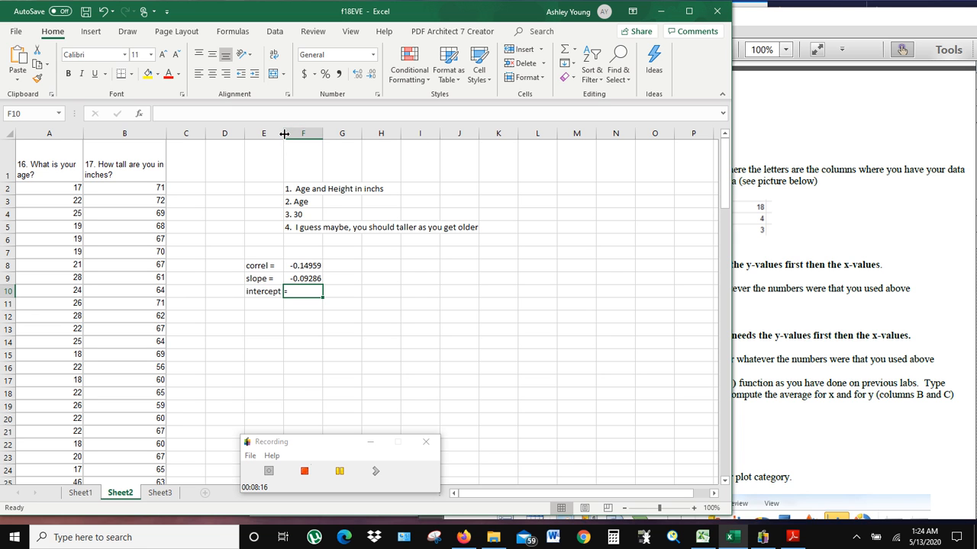
pyautogui.moveTo(284, 133); pyautogui.dragTo(294, 134)
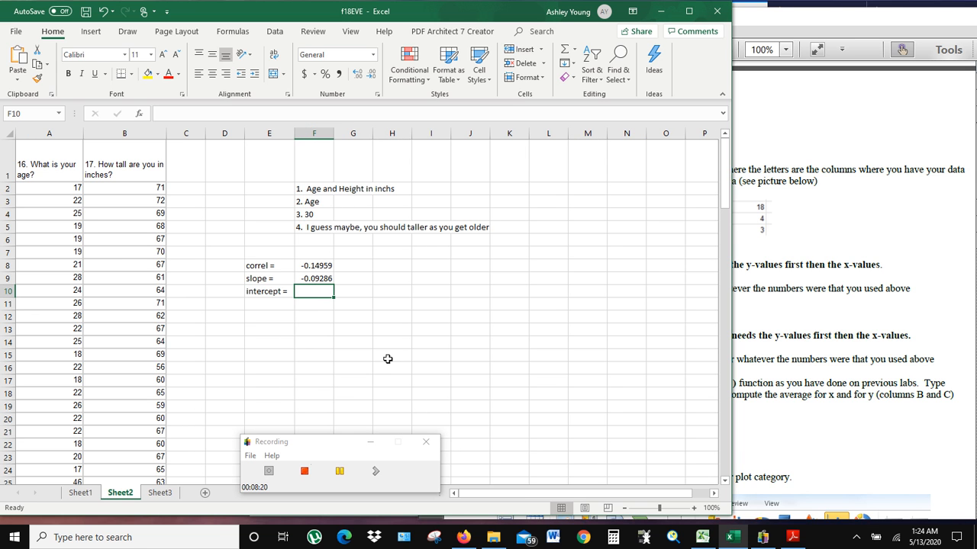
pyautogui.moveTo(295, 133)
pyautogui.mouseDown()
pyautogui.moveTo(311, 134)
pyautogui.moveTo(267, 134)
pyautogui.moveTo(324, 133)
pyautogui.moveTo(297, 134)
pyautogui.mouseUp()
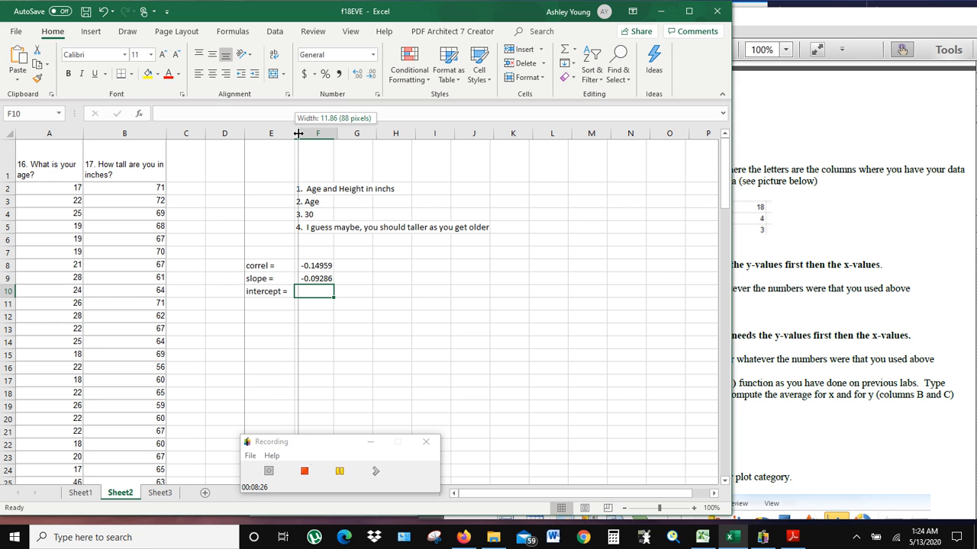
pyautogui.moveTo(298, 134); pyautogui.dragTo(298, 134)
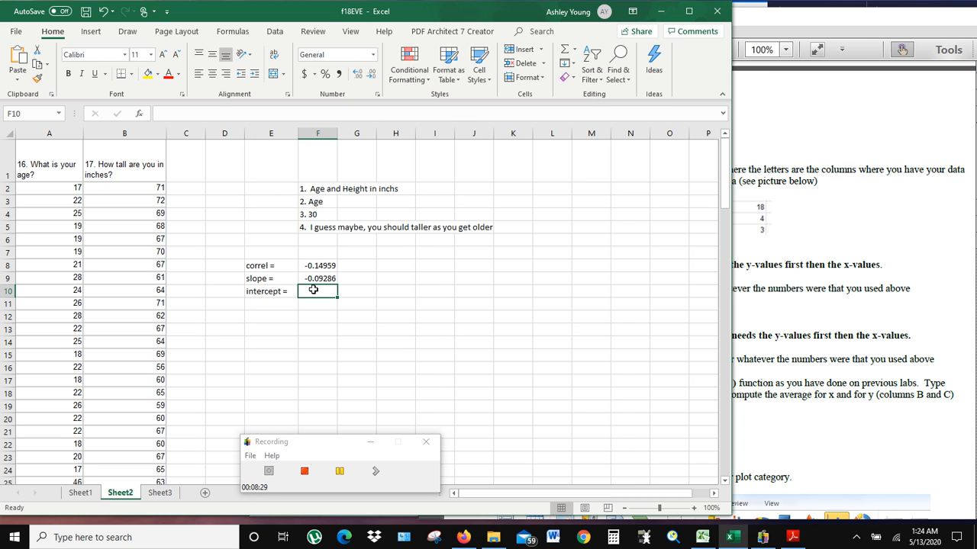
# Enter the intercept formula =INTERCEPT(B2:B124,A2:A124) in cell F10
pyautogui.write('=')
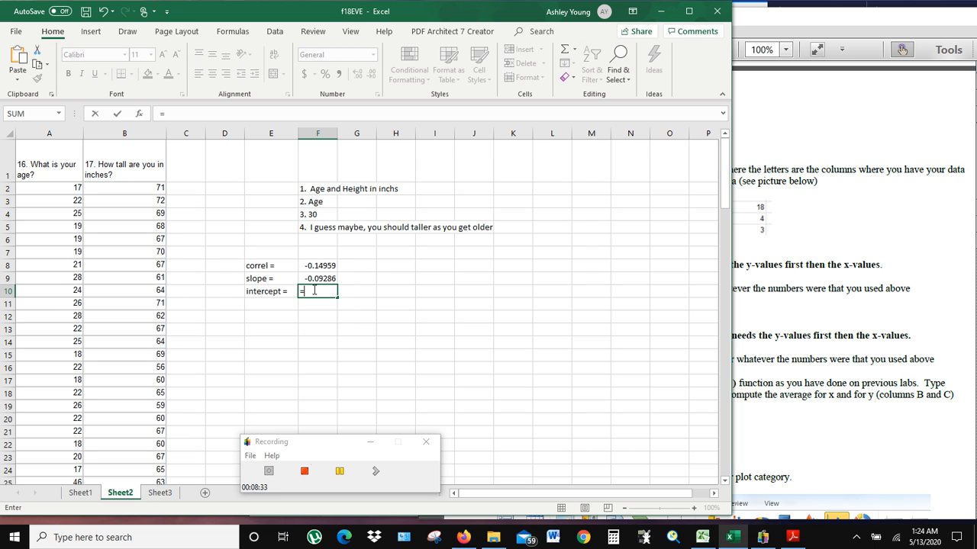
pyautogui.write('interce')
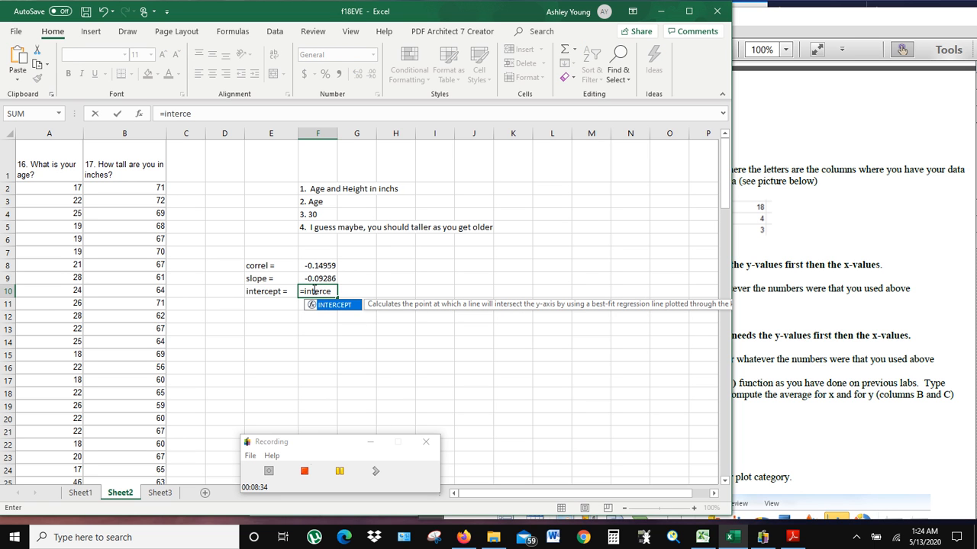
pyautogui.write('pt(')
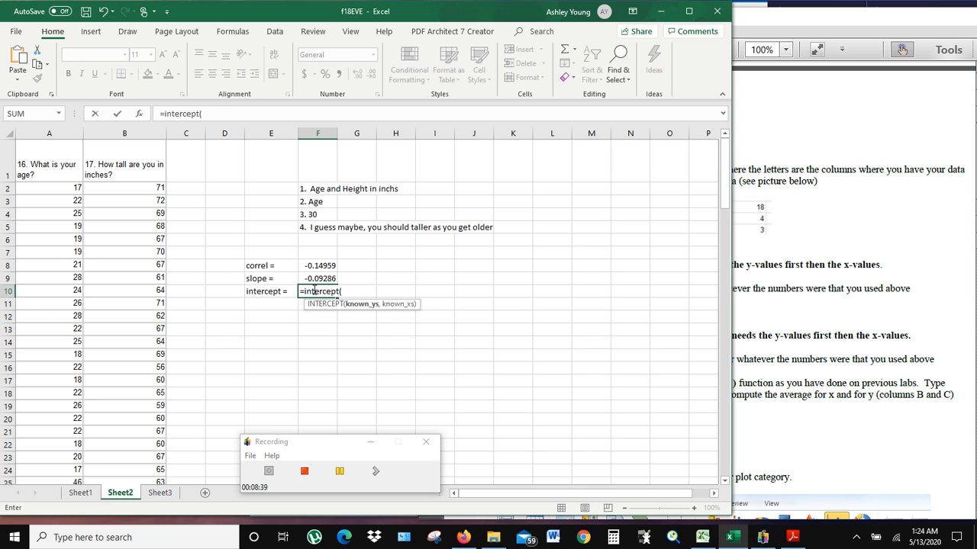
pyautogui.write('B')
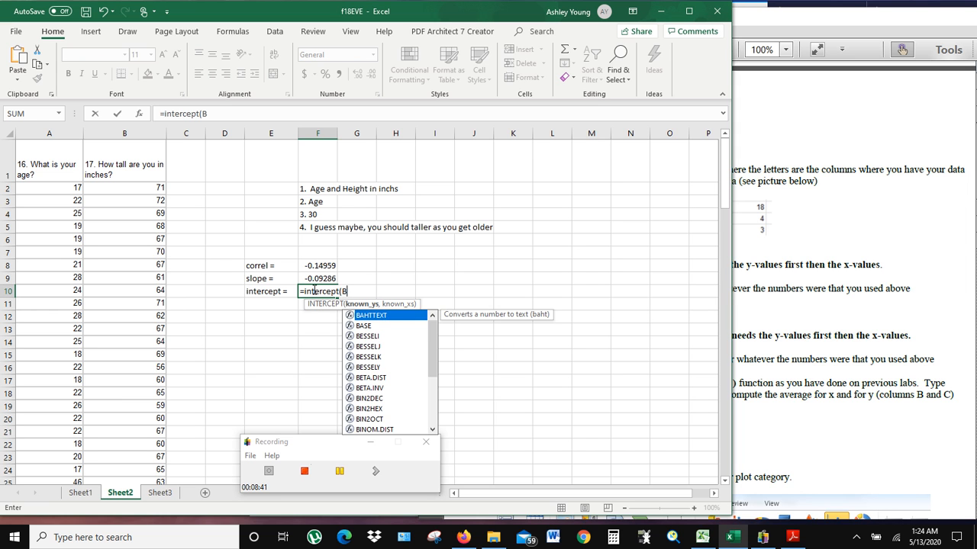
pyautogui.write('2:B')
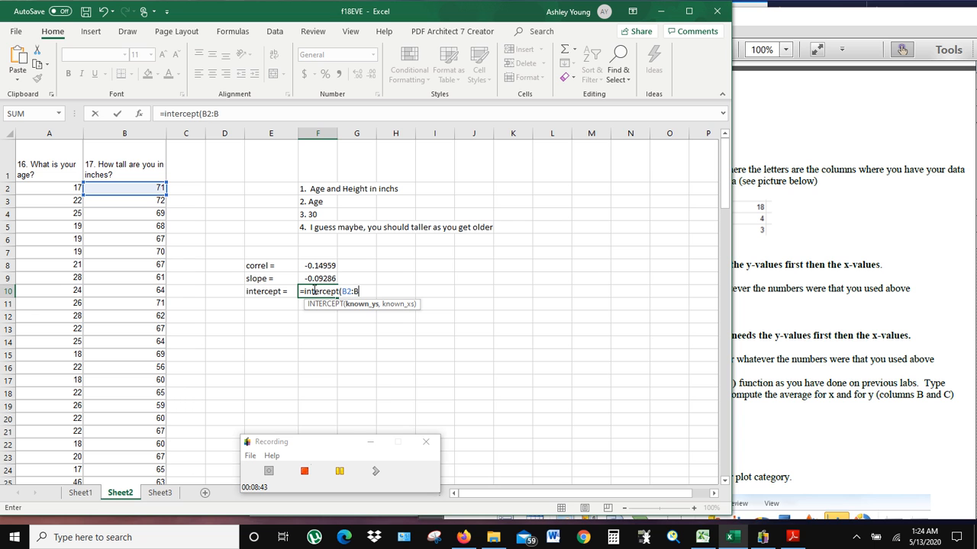
pyautogui.write('124,')
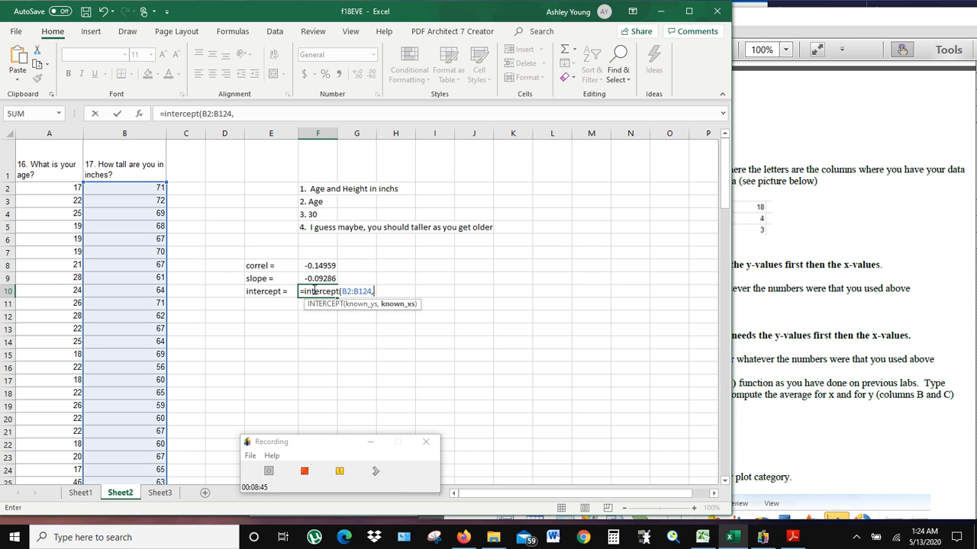
pyautogui.write('A')
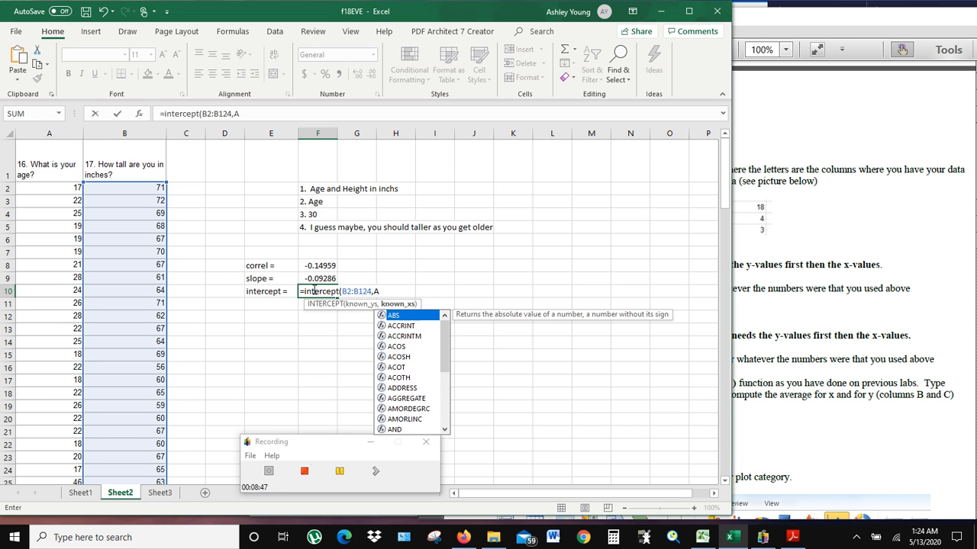
pyautogui.write('2:')
pyautogui.write('A1')
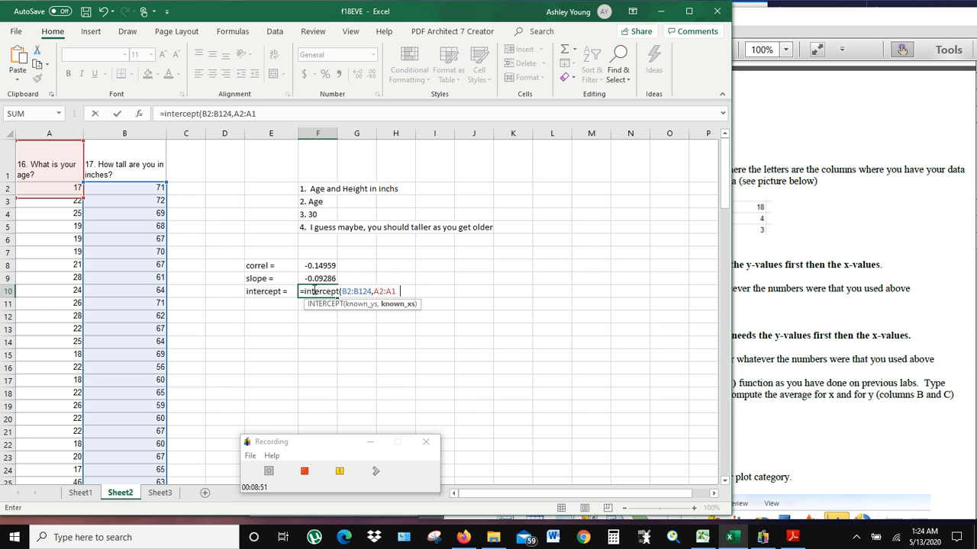
pyautogui.write('24)')
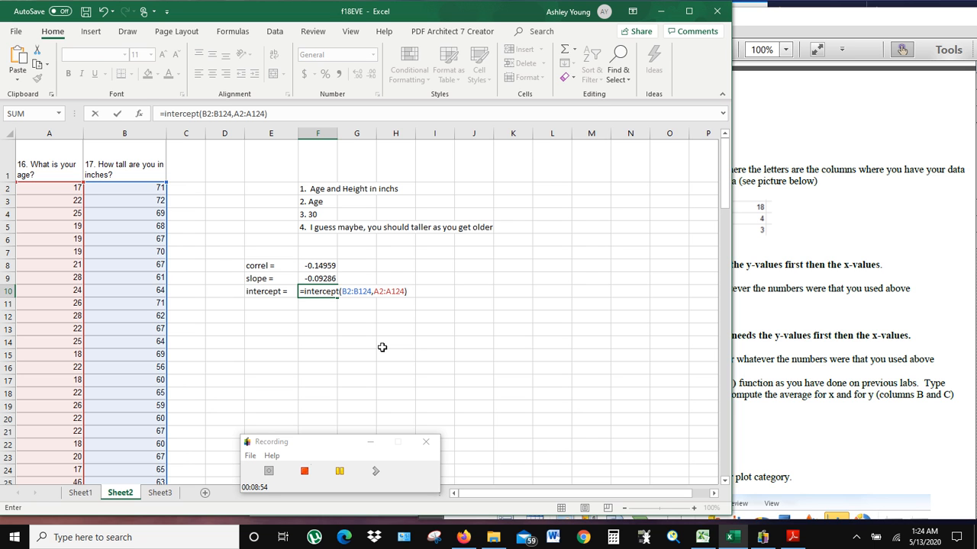
pyautogui.press('Return')
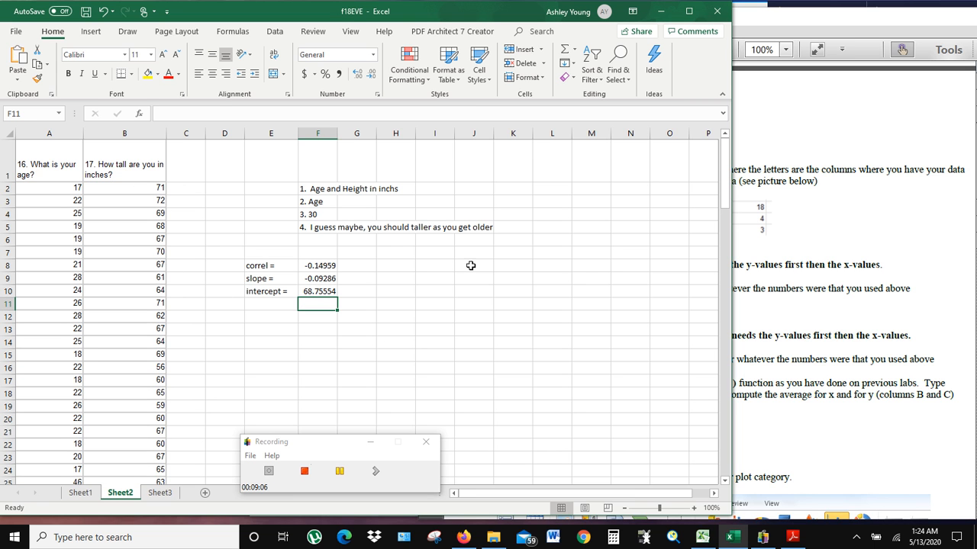
# Check the averages instructions in the project PDF and label Excel cell E11 "Ave Age ="
pyautogui.click(851, 210)
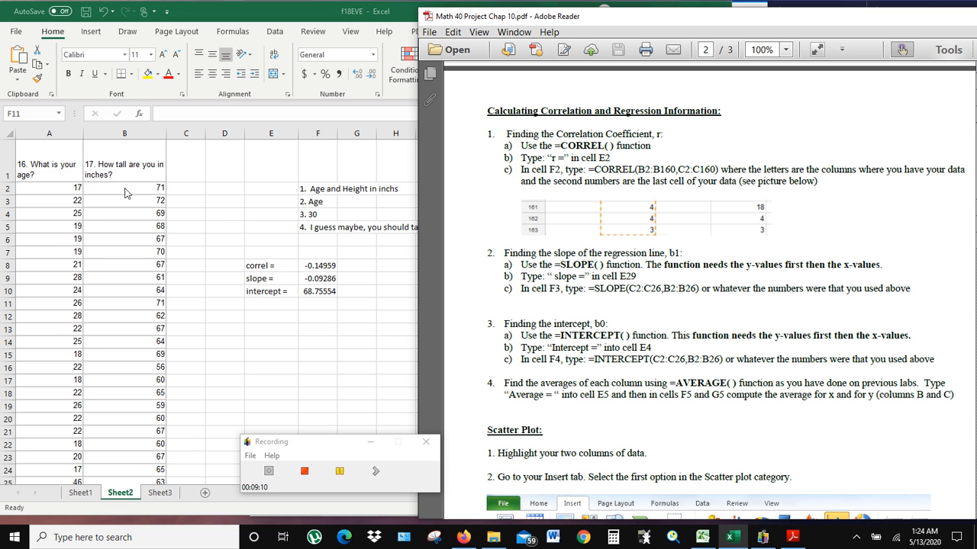
pyautogui.click(261, 305)
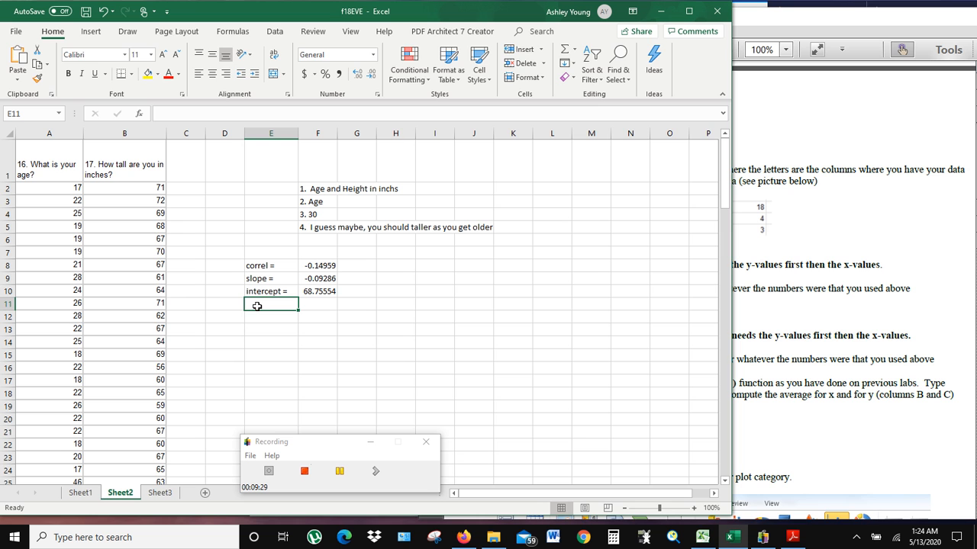
pyautogui.write('Ave Age =')
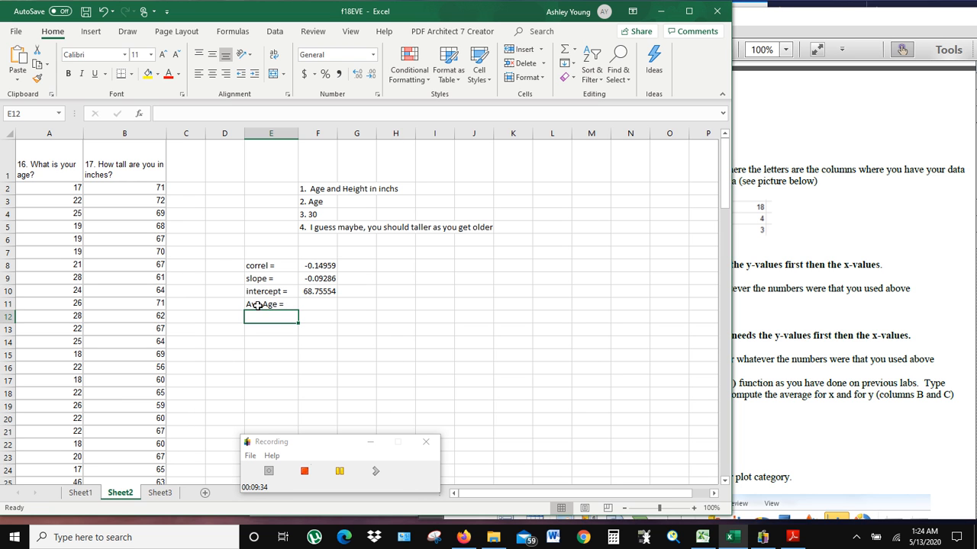
# Calculate the average age in cell F11 with the AVERAGE function over the age data in column A
pyautogui.click(315, 304)
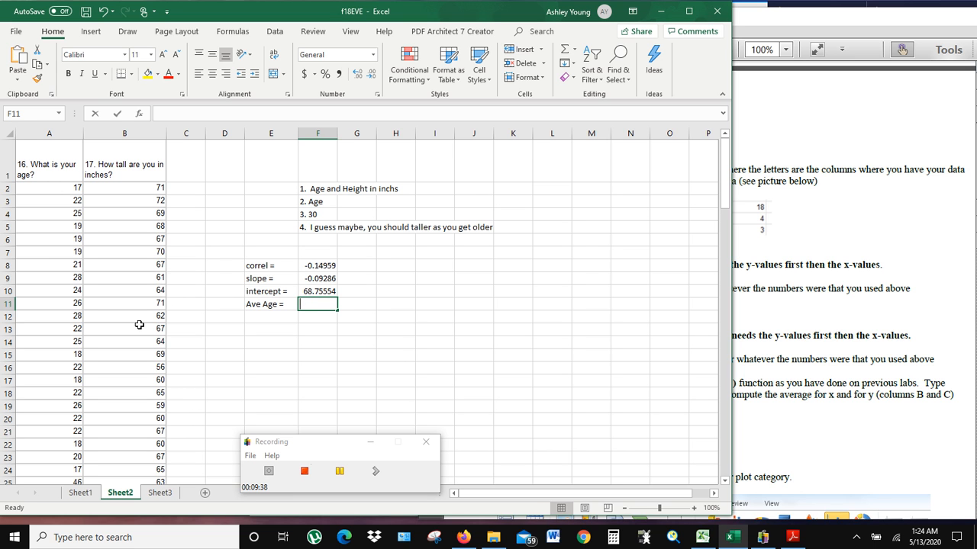
pyautogui.write('=average(')
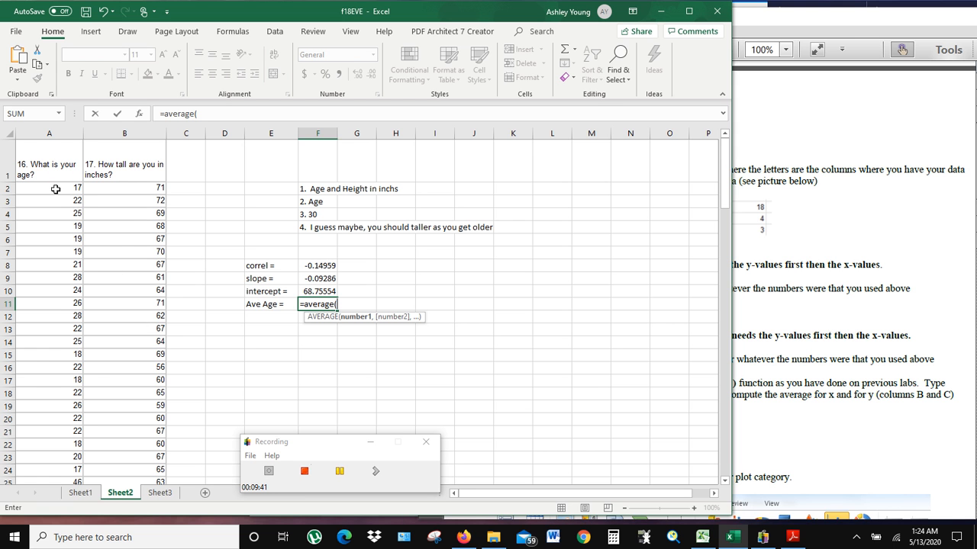
pyautogui.moveTo(56, 189); pyautogui.dragTo(54, 465)
pyautogui.press('Return')
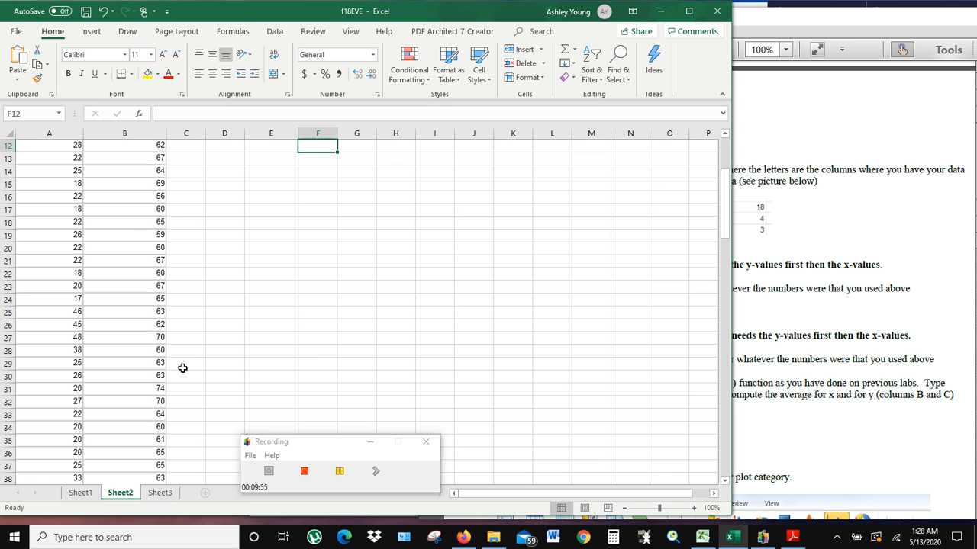
# Label cell E12 "Ave Height =" below the average age label
pyautogui.scroll(4, 278, 290)
pyautogui.click(262, 322)
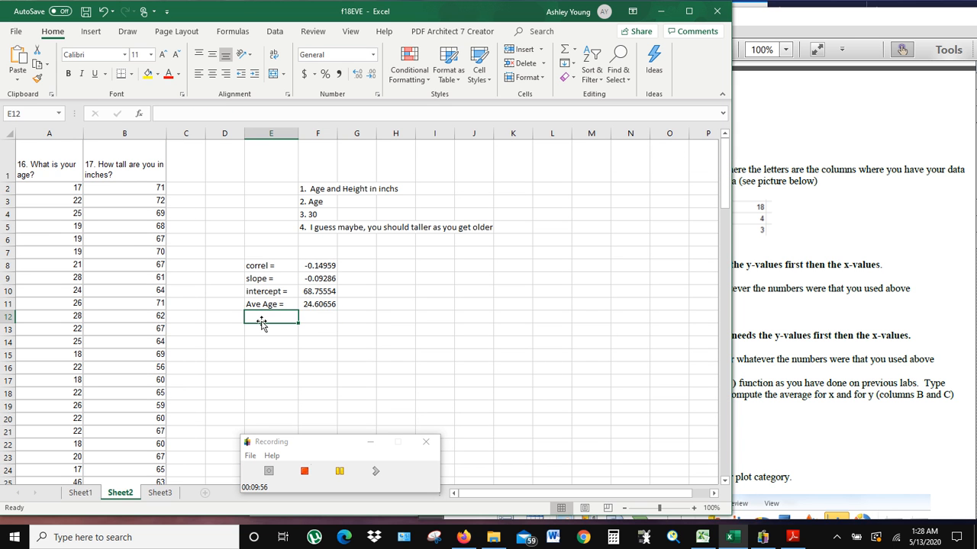
pyautogui.write('Ave ')
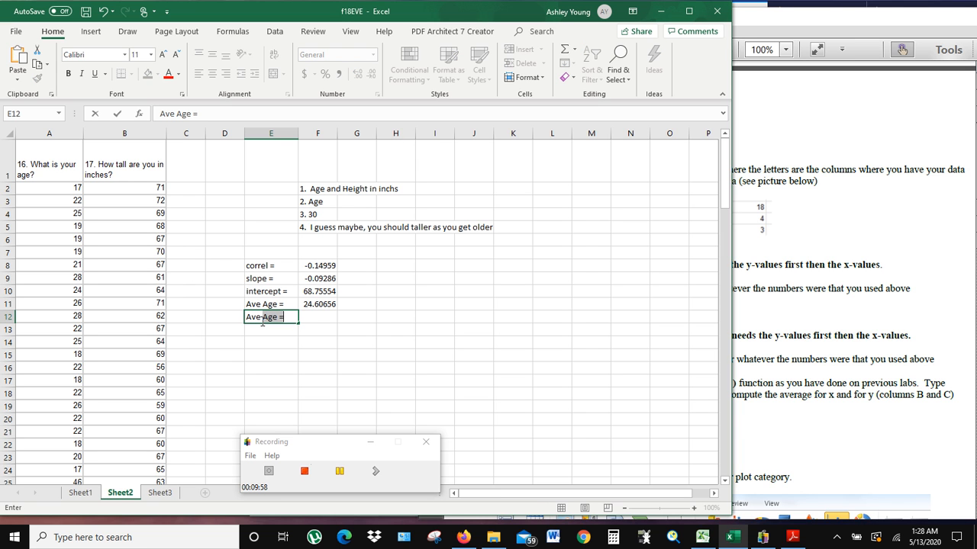
pyautogui.write('Height =')
pyautogui.press('Return')
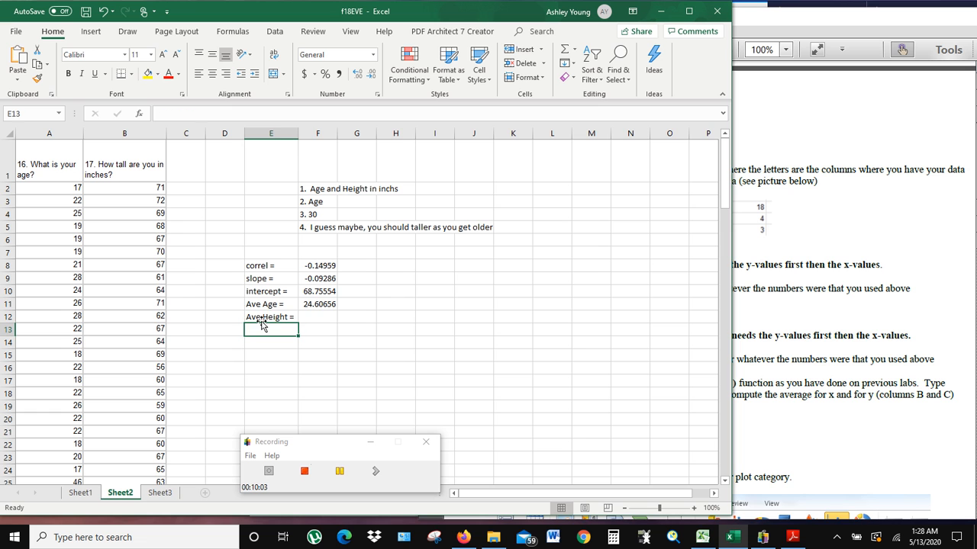
# Calculate the average height in cell F12 with the formula =AVERAGE(B2:B124)
pyautogui.press('Up')
pyautogui.press('Right')
pyautogui.write('=')
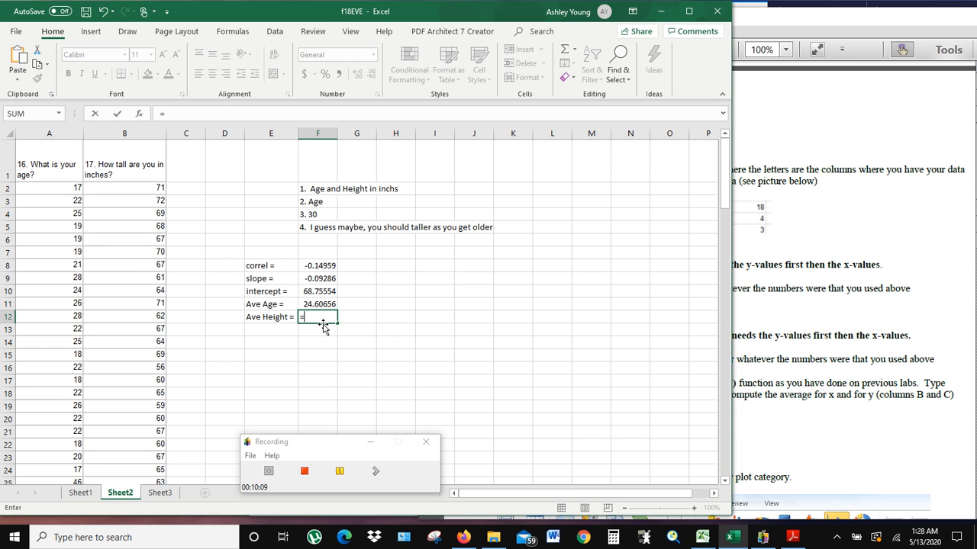
pyautogui.write('average')
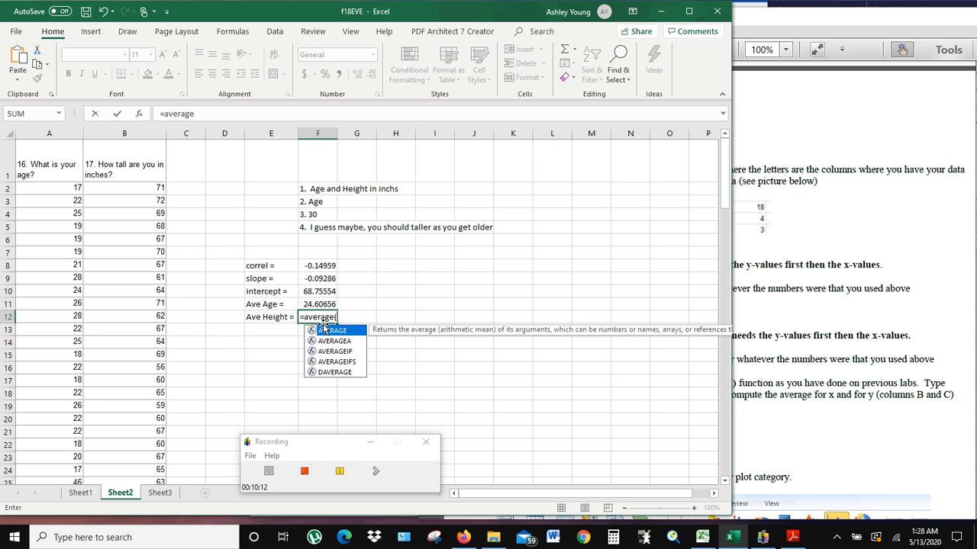
pyautogui.write('(')
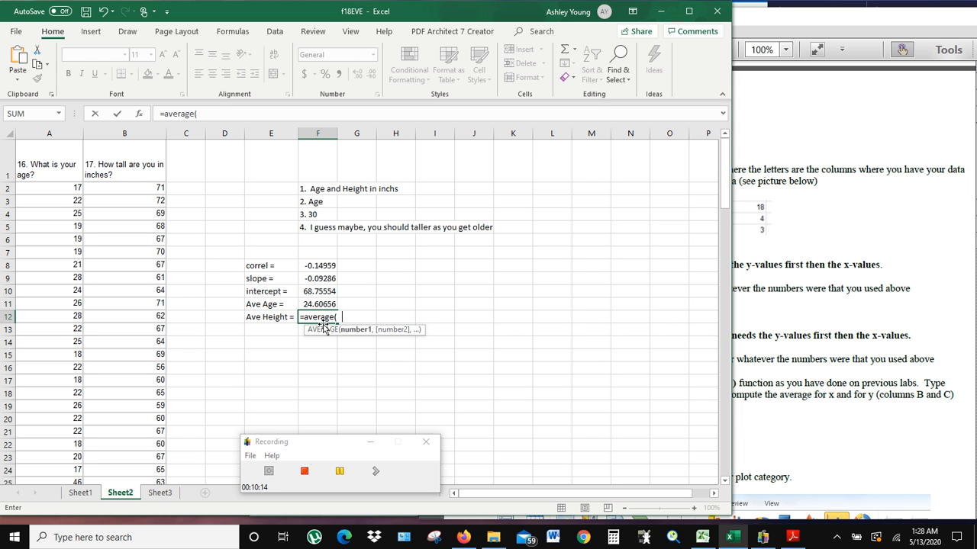
pyautogui.write('B2:B124')
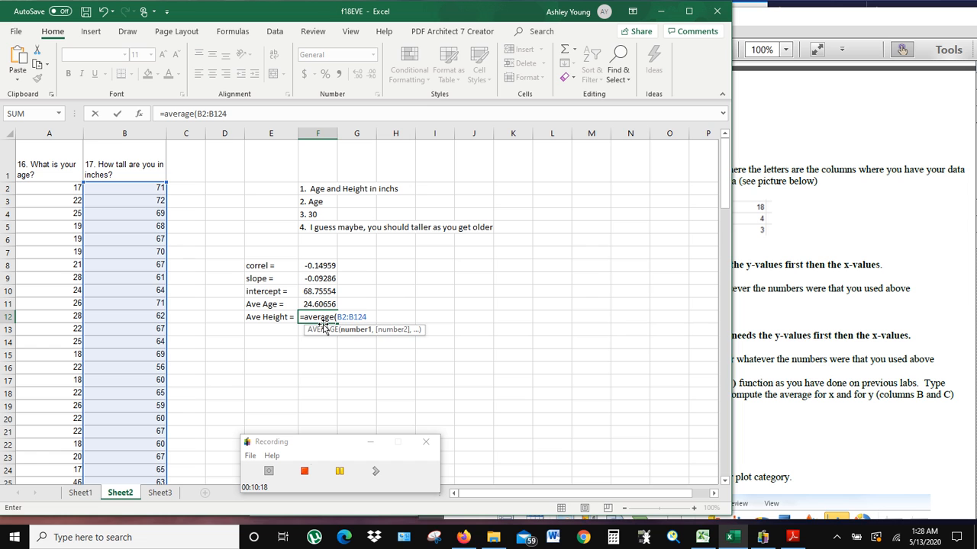
pyautogui.write(')')
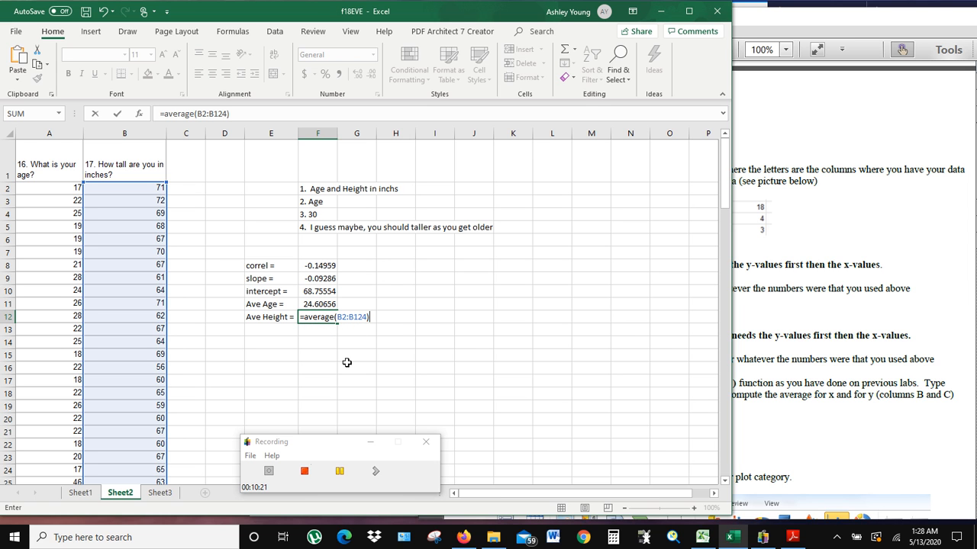
pyautogui.press('Return')
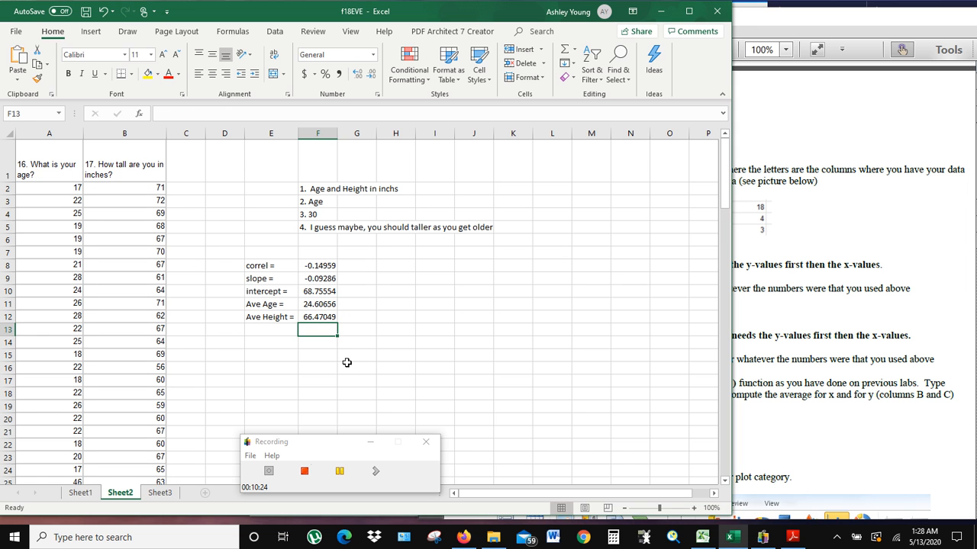
# Replace the colon with a comma in the average height formula in F12, making it =AVERAGE(B2,B124)
pyautogui.click(774, 323)
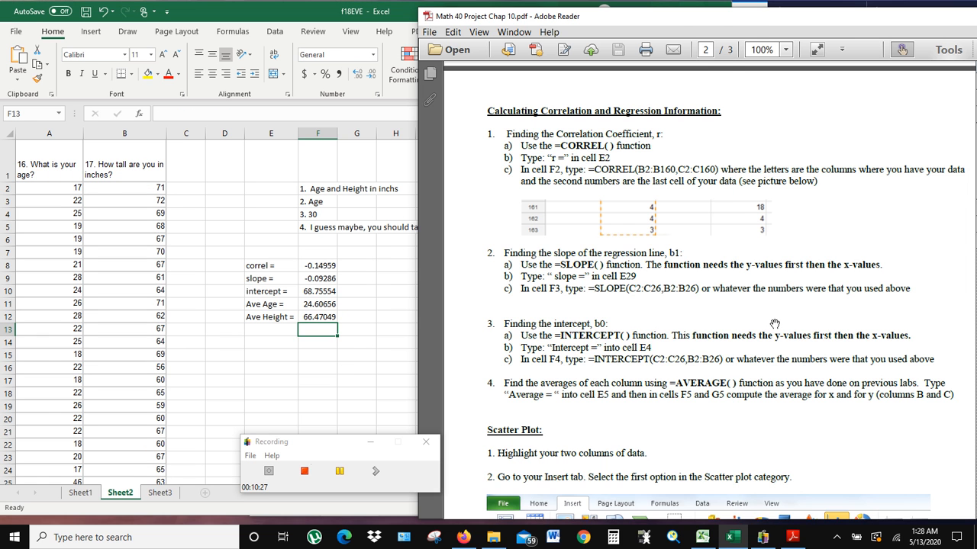
pyautogui.click(327, 320)
pyautogui.click(320, 316)
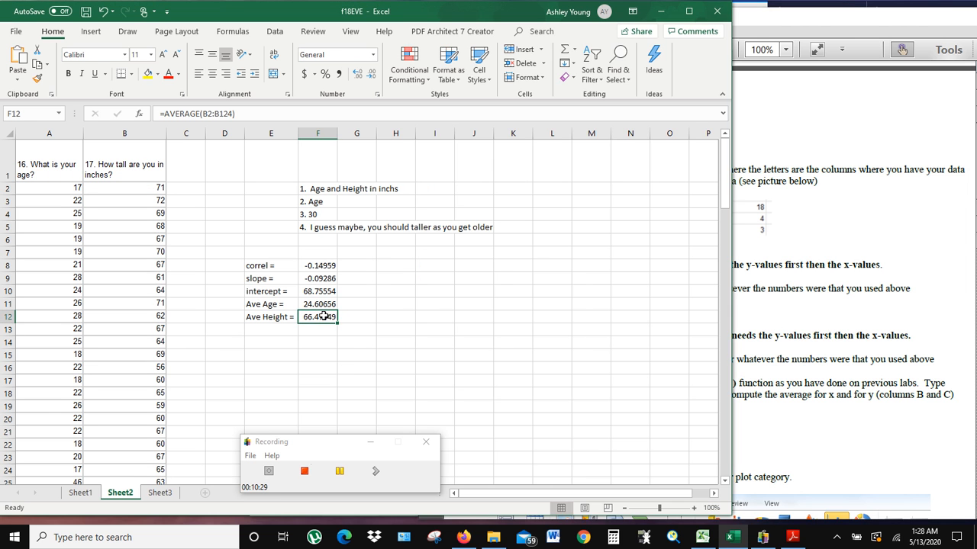
pyautogui.click(216, 113)
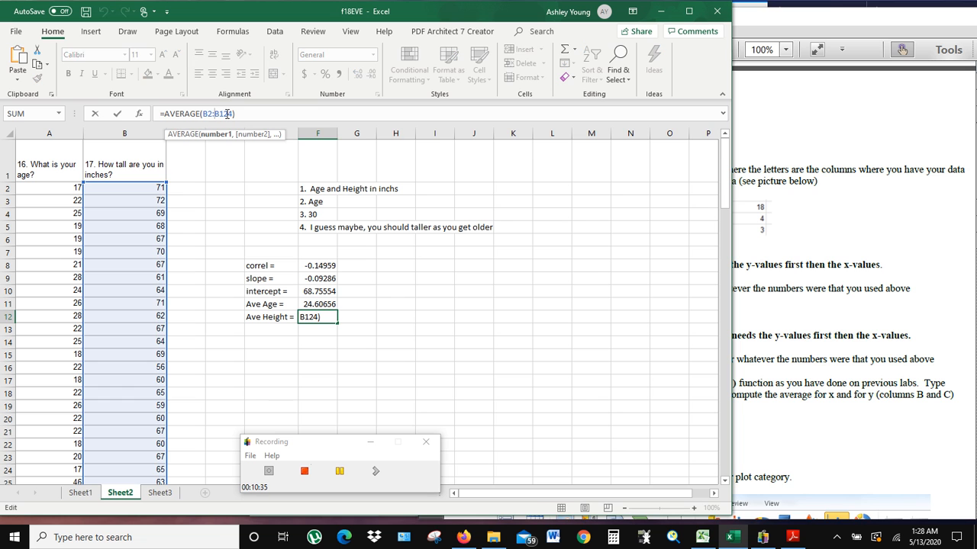
pyautogui.press('BackSpace')
pyautogui.write(',')
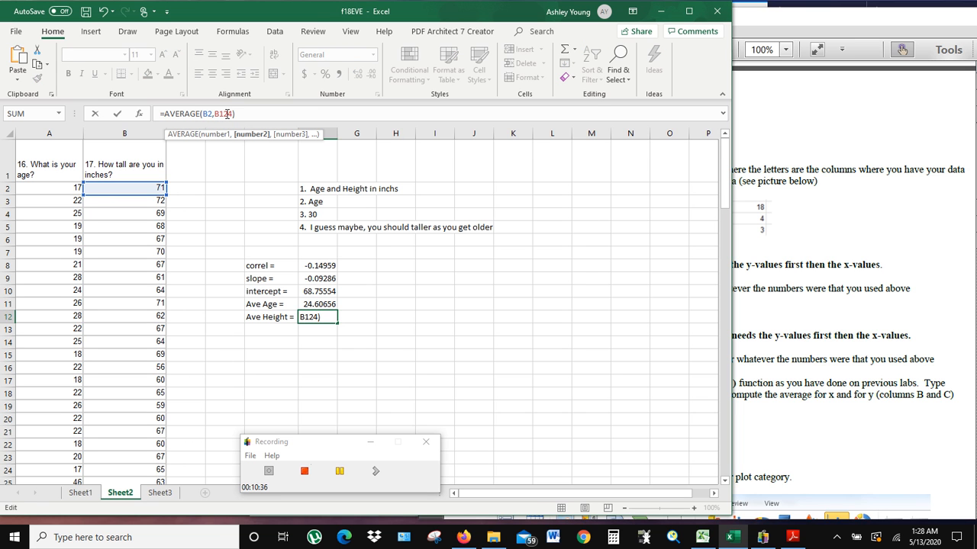
pyautogui.press('Return')
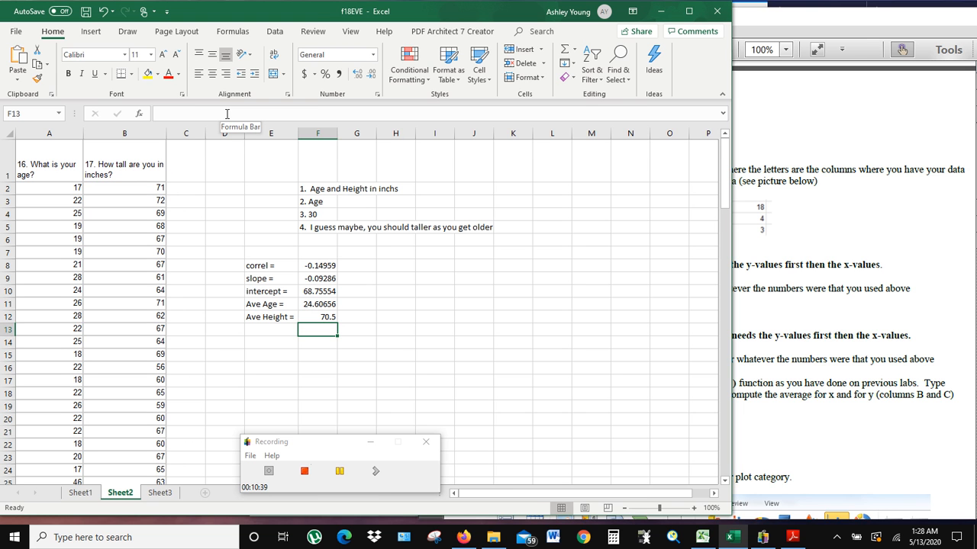
# Examine the first and last height entries, cells B2 and B124, that the comma version of the formula refers to
pyautogui.click(138, 189)
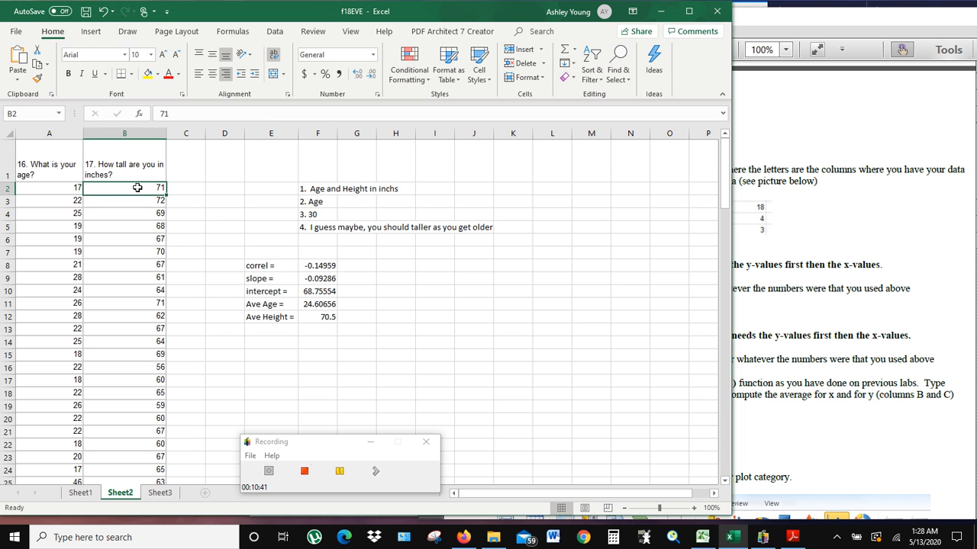
pyautogui.moveTo(722, 203); pyautogui.dragTo(729, 455)
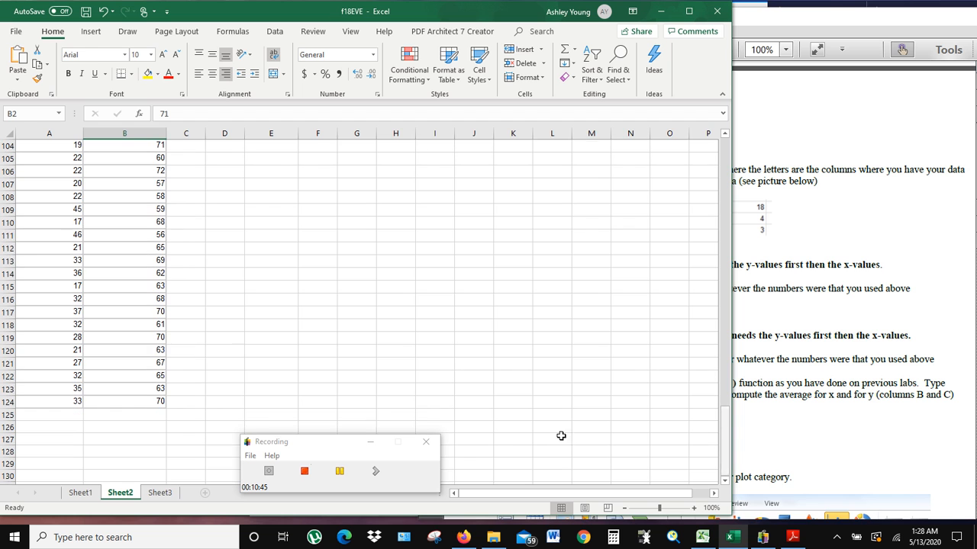
pyautogui.click(128, 402)
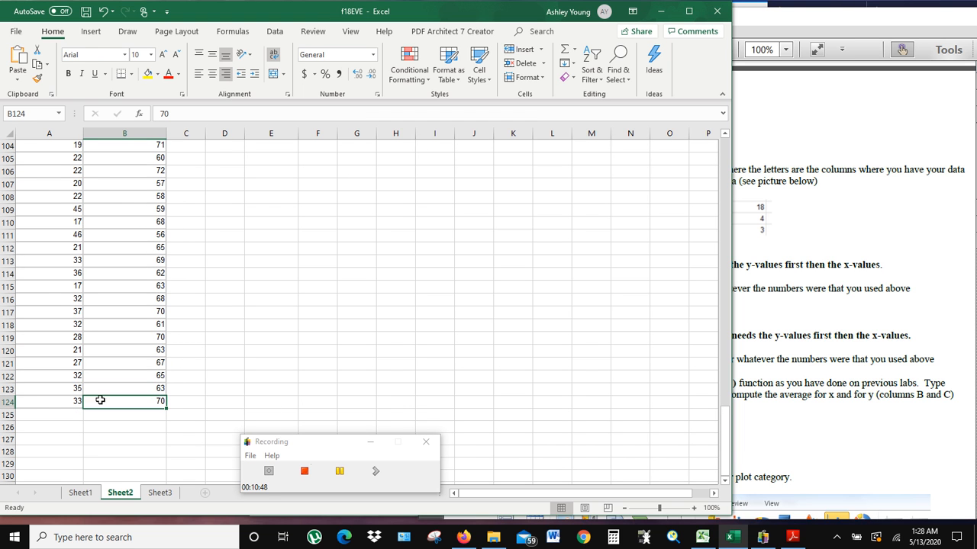
pyautogui.scroll(20, 380, 334)
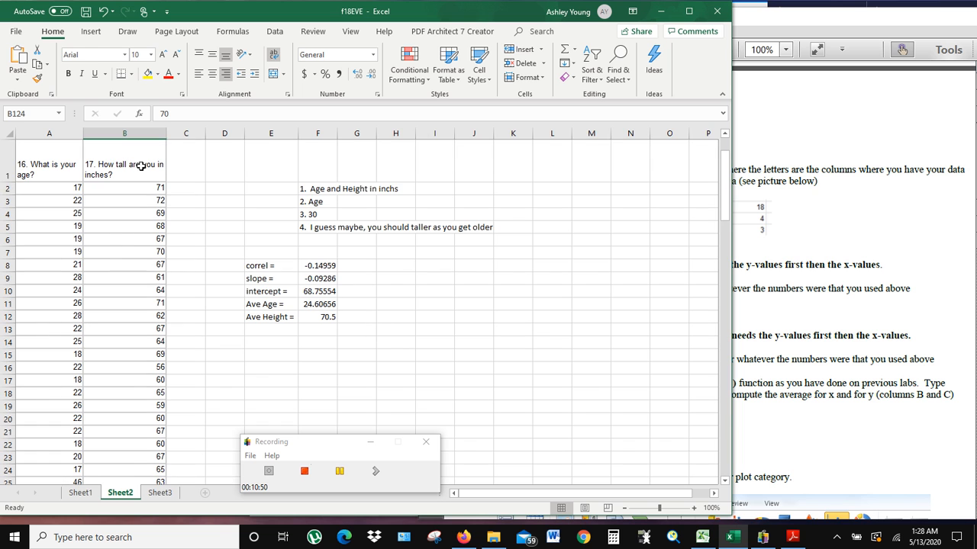
pyautogui.click(151, 189)
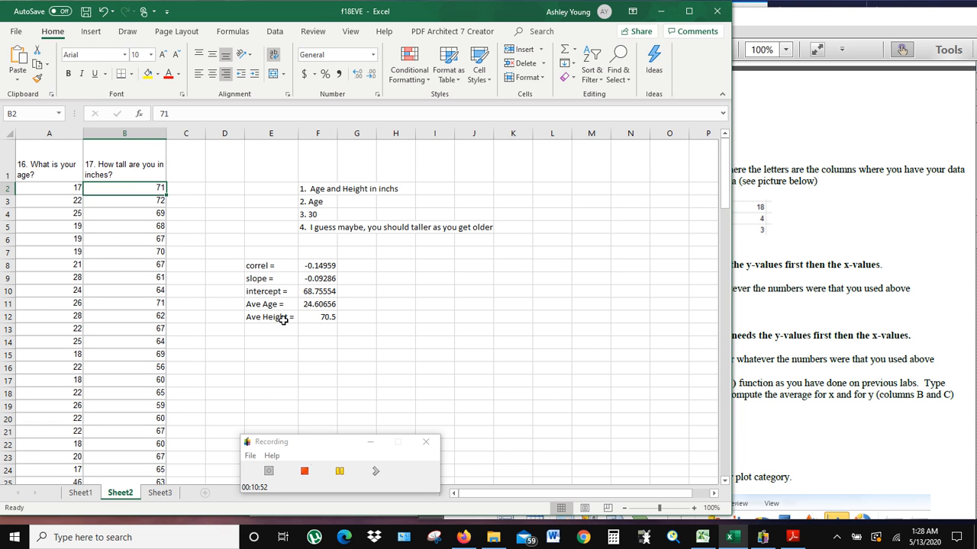
# Restore the colon in the F12 formula so it reads =AVERAGE(B2:B124)
pyautogui.click(321, 316)
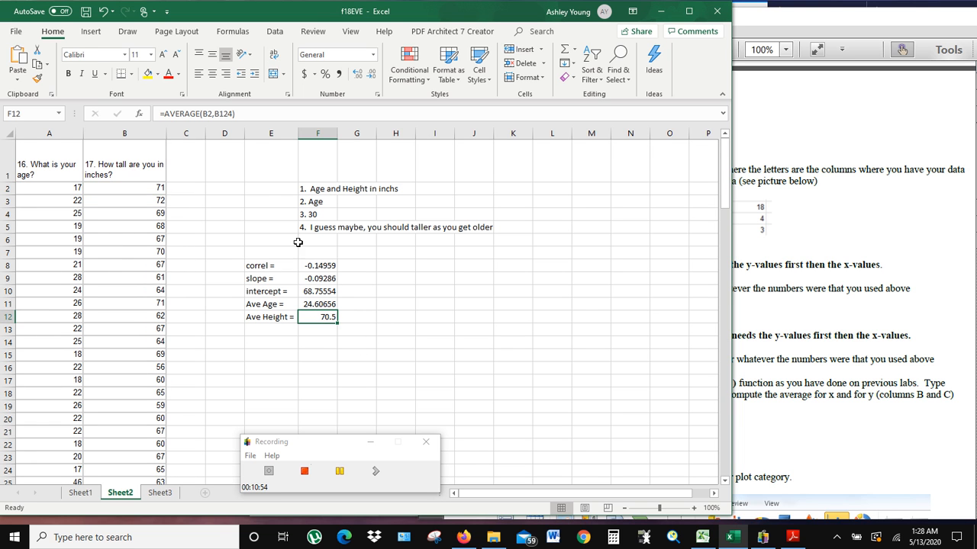
pyautogui.click(216, 113)
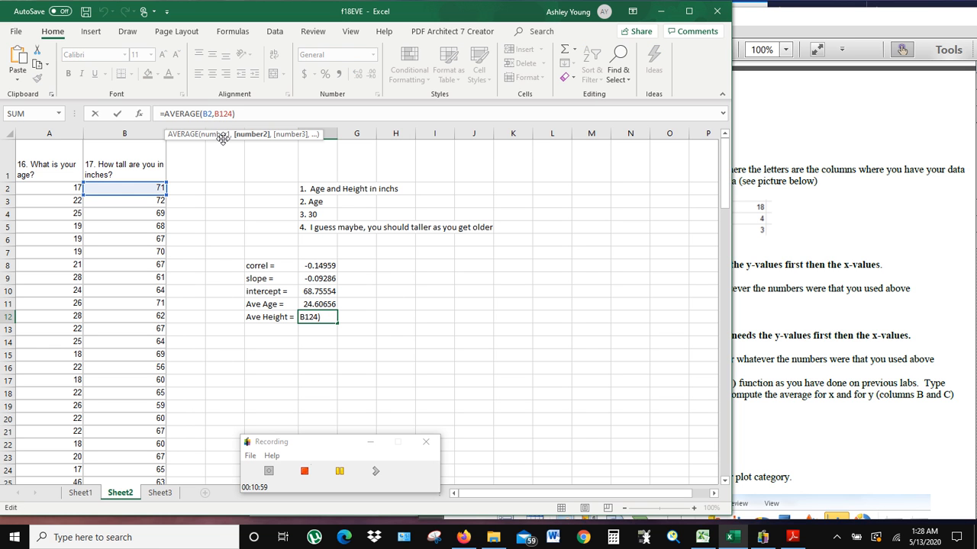
pyautogui.press('BackSpace')
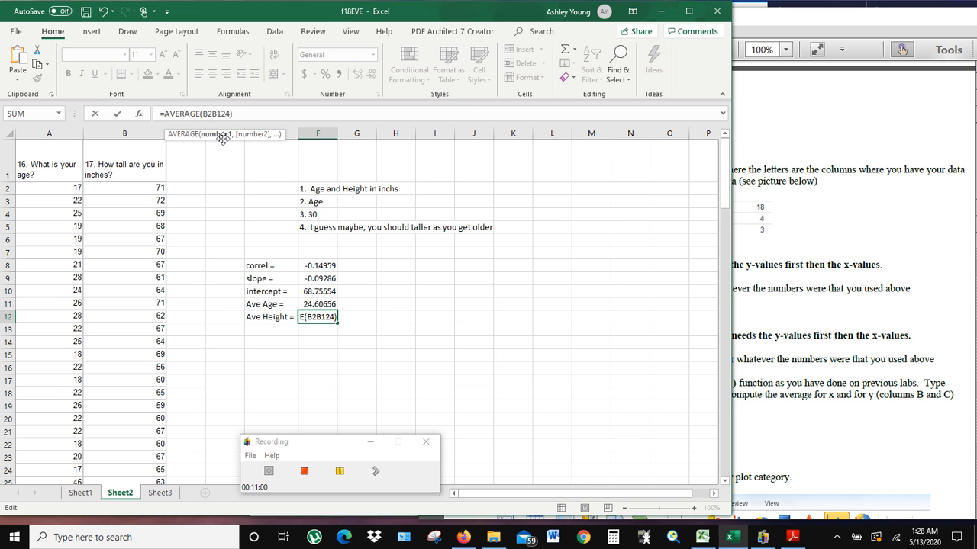
pyautogui.write(':')
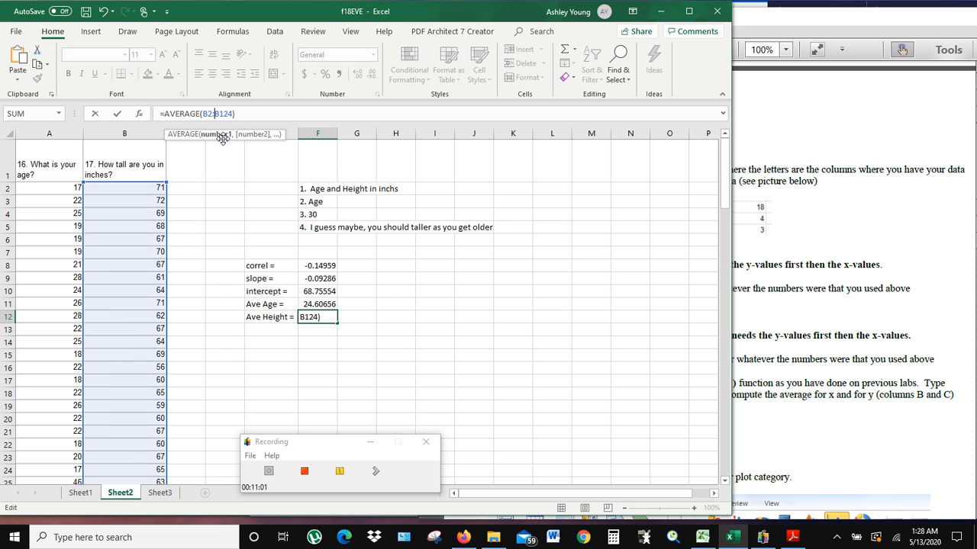
pyautogui.press('Return')
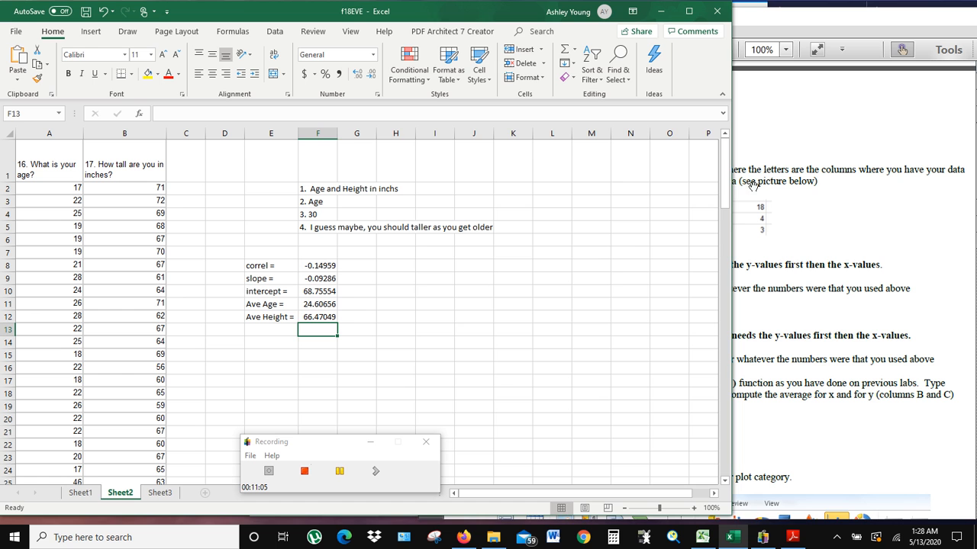
# Check the Scatter Plot instructions in the project PDF and insert a markers-only scatter chart in Excel from the age and height data A1:B124
pyautogui.click(795, 158)
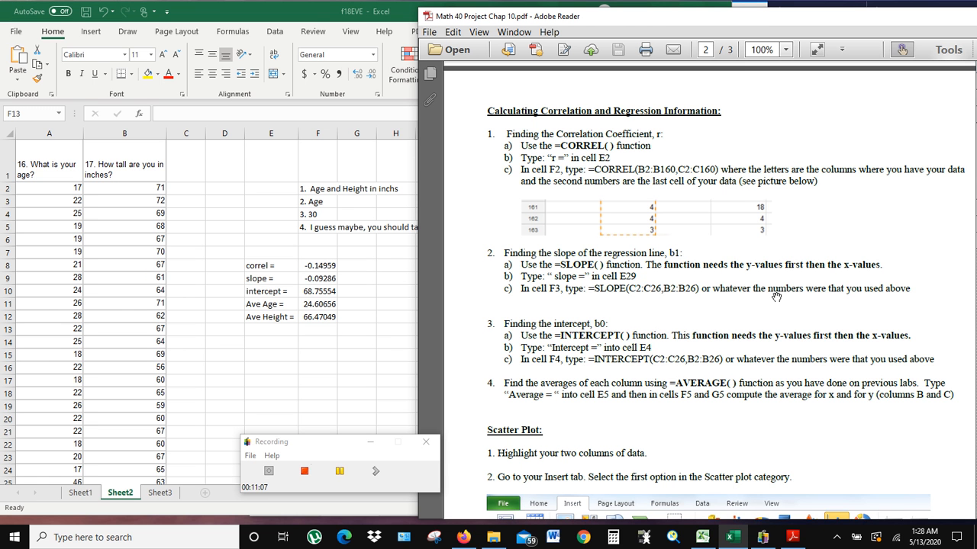
pyautogui.scroll(-5, 776, 297)
pyautogui.scroll(5, 439, 412)
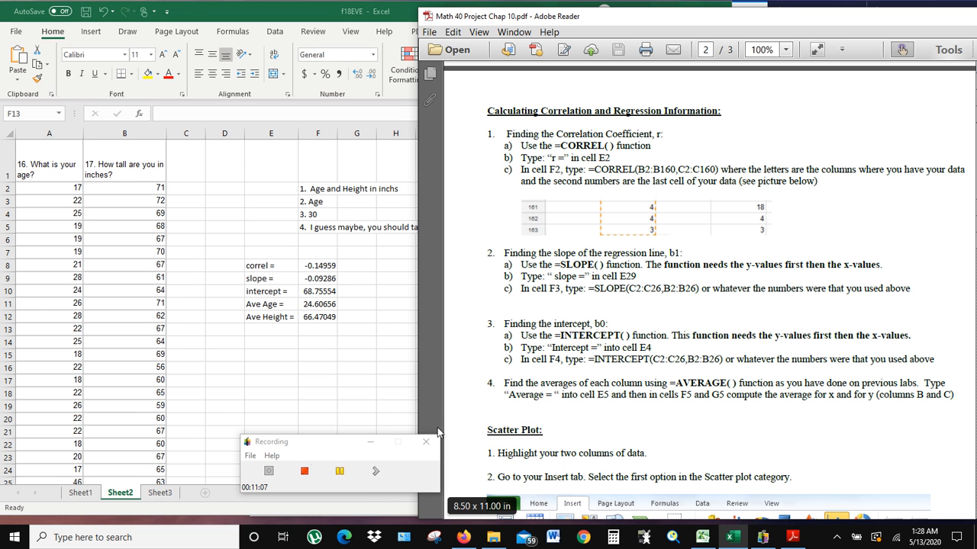
pyautogui.scroll(-4, 630, 443)
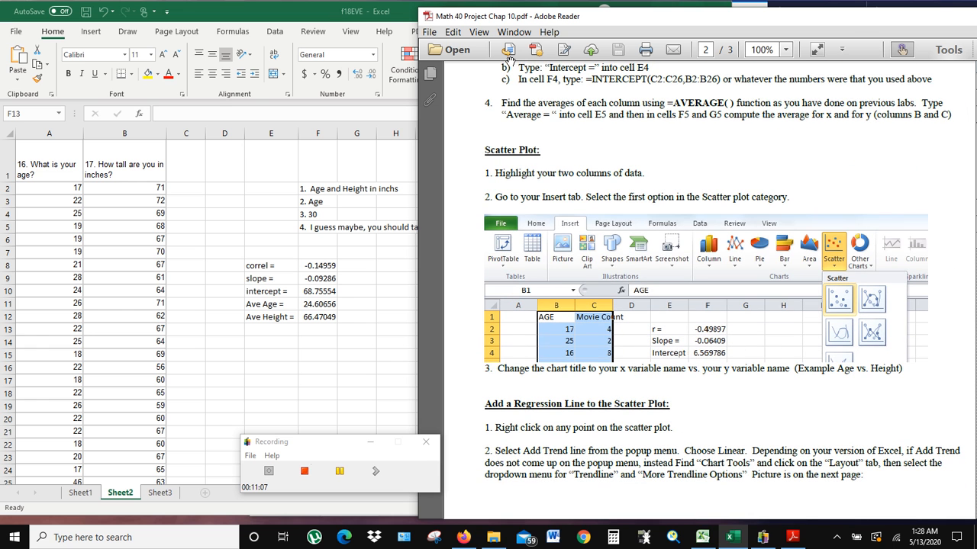
pyautogui.moveTo(47, 161); pyautogui.dragTo(135, 463)
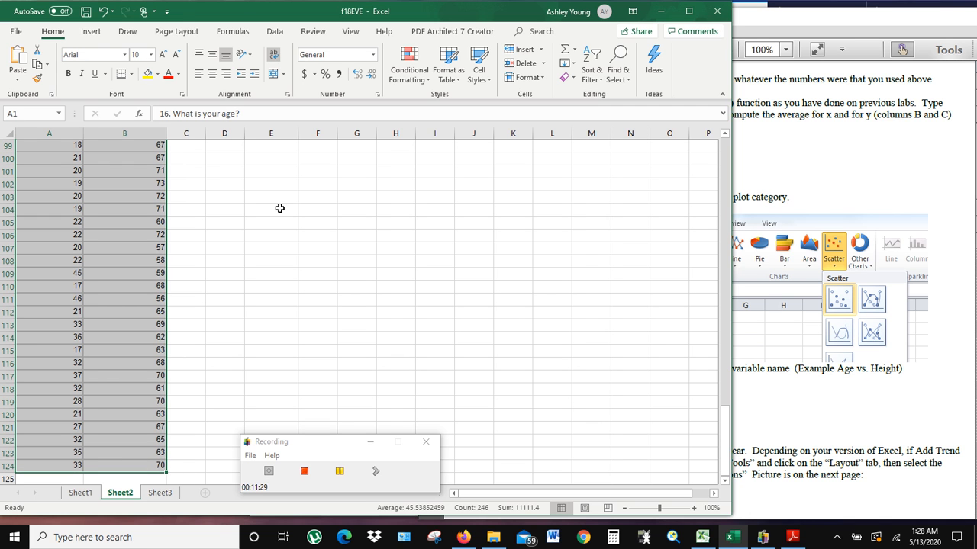
pyautogui.click(92, 35)
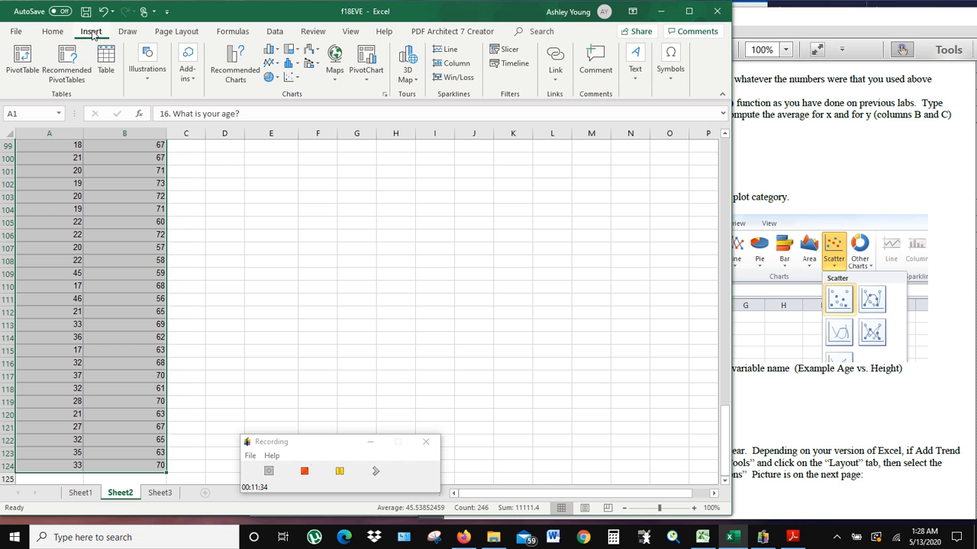
pyautogui.click(296, 81)
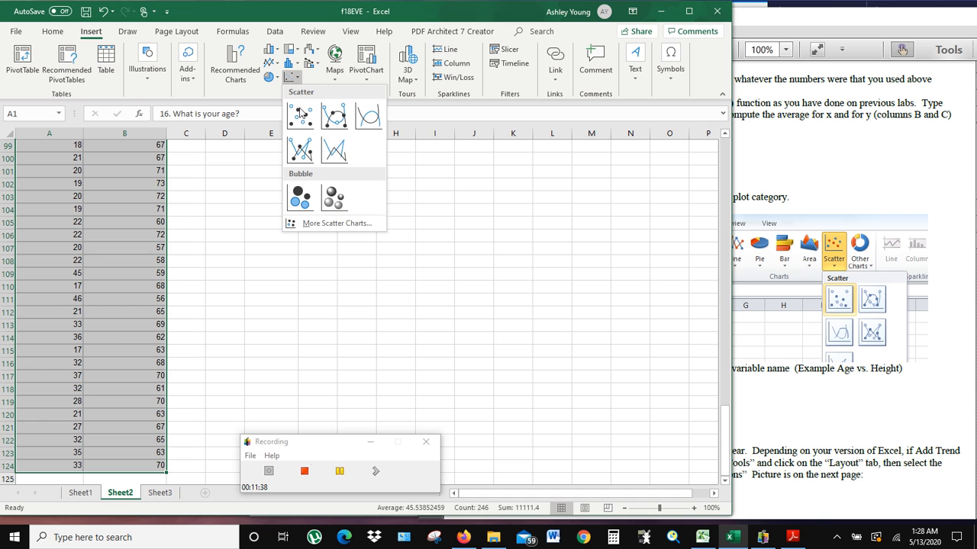
pyautogui.click(302, 116)
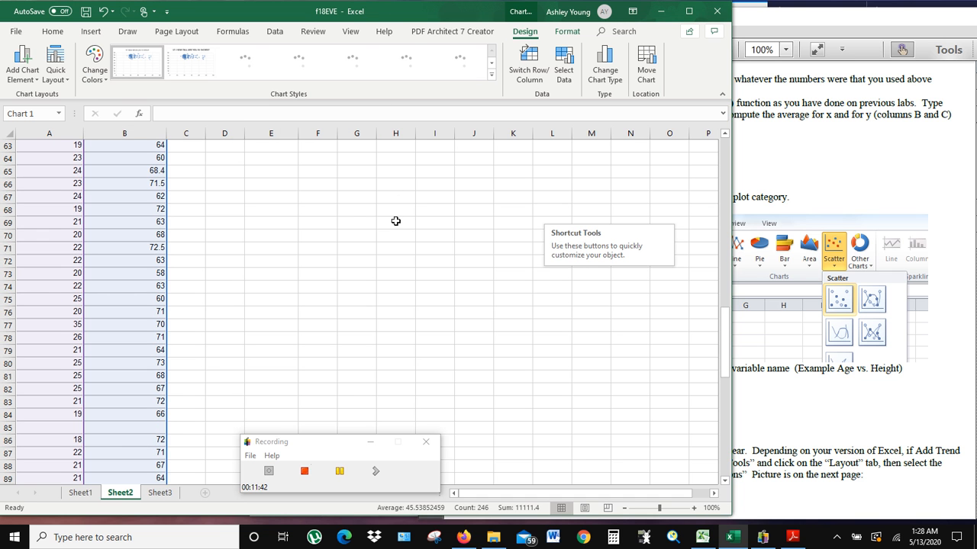
# Move the scatter chart up to just below the Ave Height row and enlarge it, clearing the recorder window off it
pyautogui.scroll(-20, 396, 221)
pyautogui.scroll(12, 401, 221)
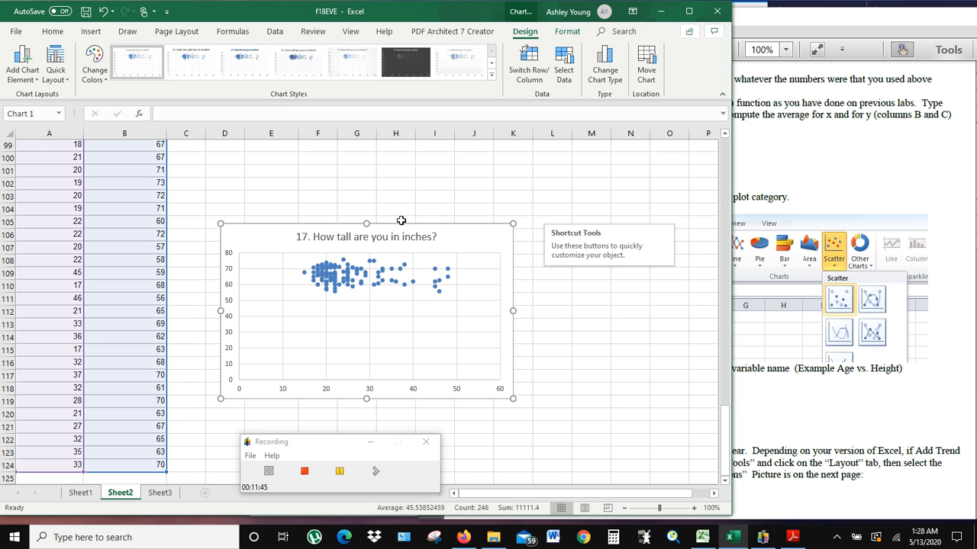
pyautogui.moveTo(400, 226); pyautogui.dragTo(333, 178)
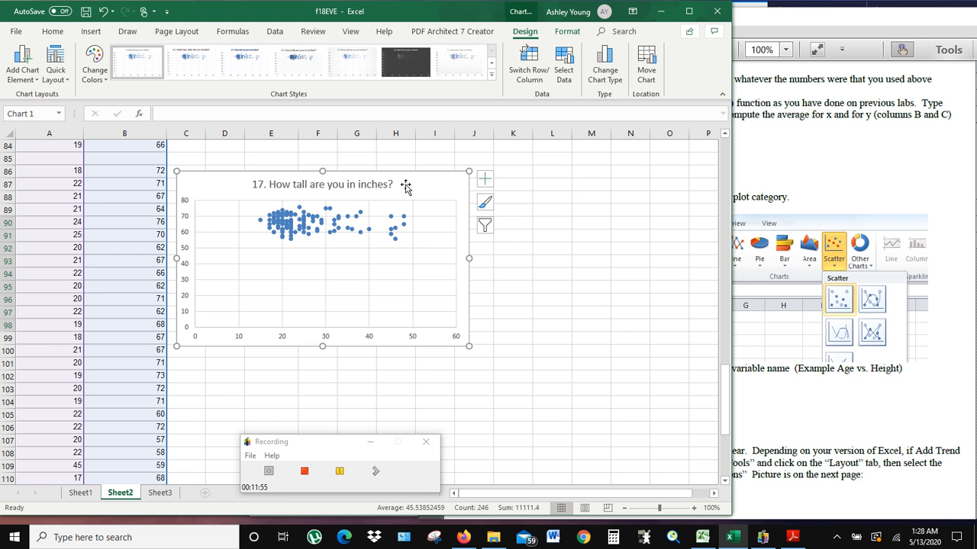
pyautogui.moveTo(407, 176)
pyautogui.mouseDown()
pyautogui.moveTo(405, 102)
pyautogui.moveTo(441, 142)
pyautogui.moveTo(440, 118)
pyautogui.moveTo(435, 163)
pyautogui.moveTo(429, 129)
pyautogui.moveTo(425, 168)
pyautogui.moveTo(422, 90)
pyautogui.moveTo(421, 128)
pyautogui.moveTo(421, 94)
pyautogui.moveTo(416, 122)
pyautogui.moveTo(412, 94)
pyautogui.moveTo(407, 124)
pyautogui.moveTo(397, 122)
pyautogui.moveTo(404, 157)
pyautogui.moveTo(427, 172)
pyautogui.moveTo(484, 272)
pyautogui.moveTo(454, 261)
pyautogui.mouseUp()
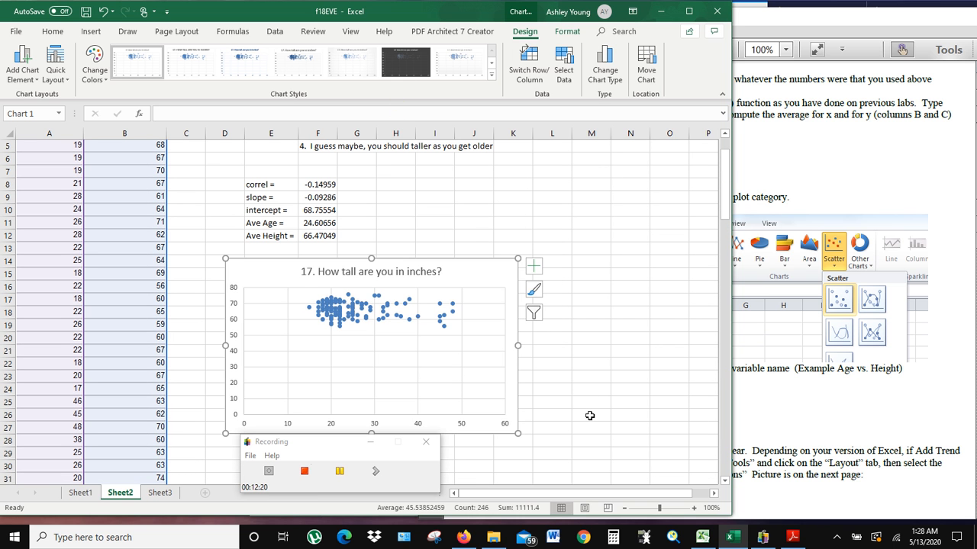
pyautogui.moveTo(518, 434); pyautogui.dragTo(574, 460)
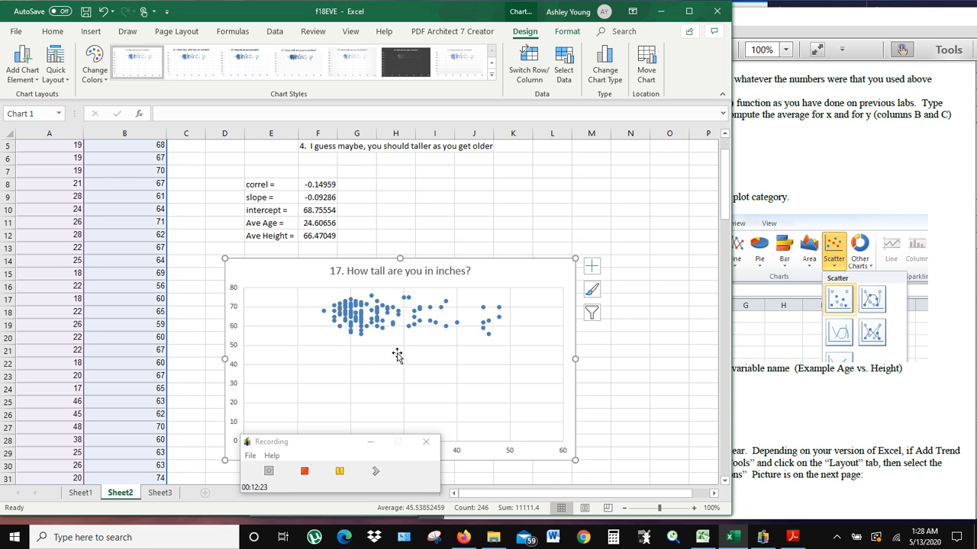
pyautogui.moveTo(338, 449); pyautogui.dragTo(576, 200)
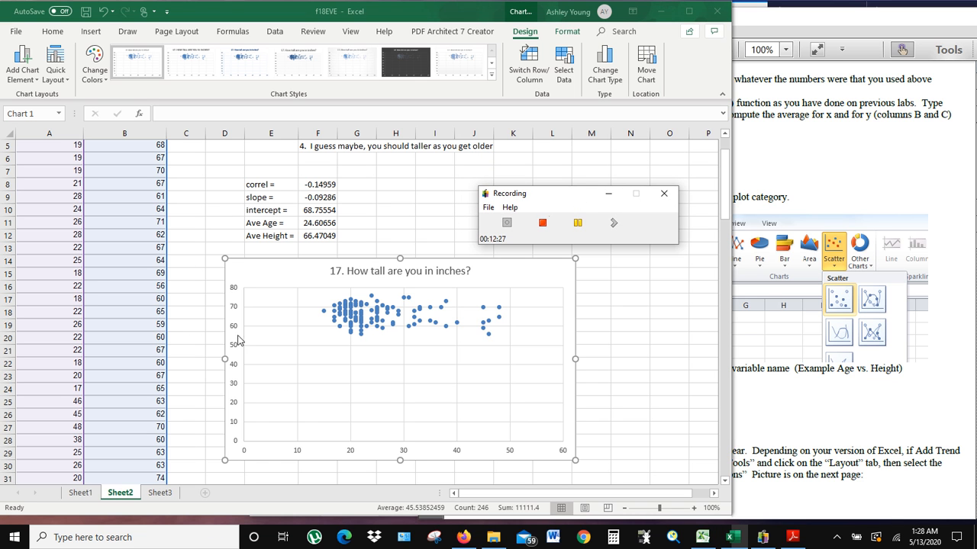
# Replace the scatter chart's title with "Age vs. Height"
pyautogui.click(406, 272)
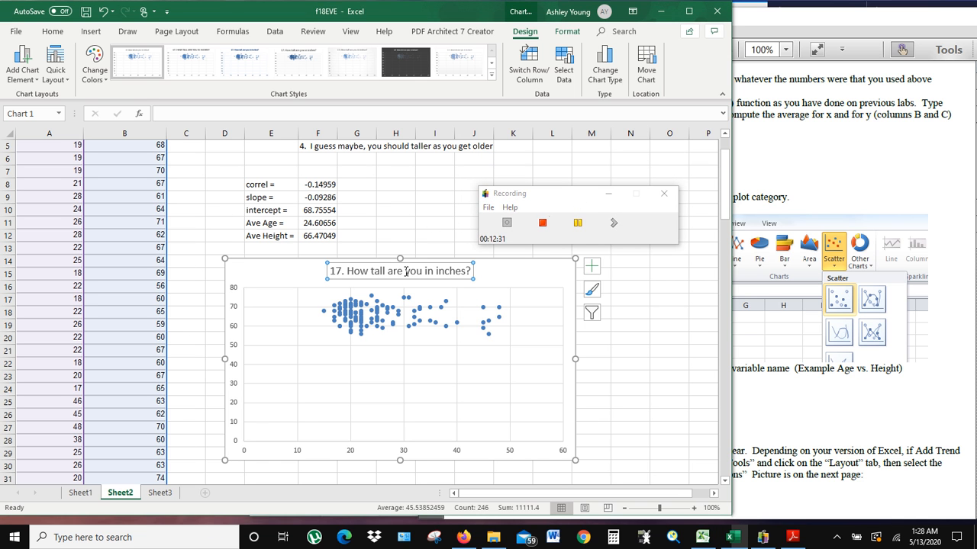
pyautogui.click(420, 233)
pyautogui.click(414, 272)
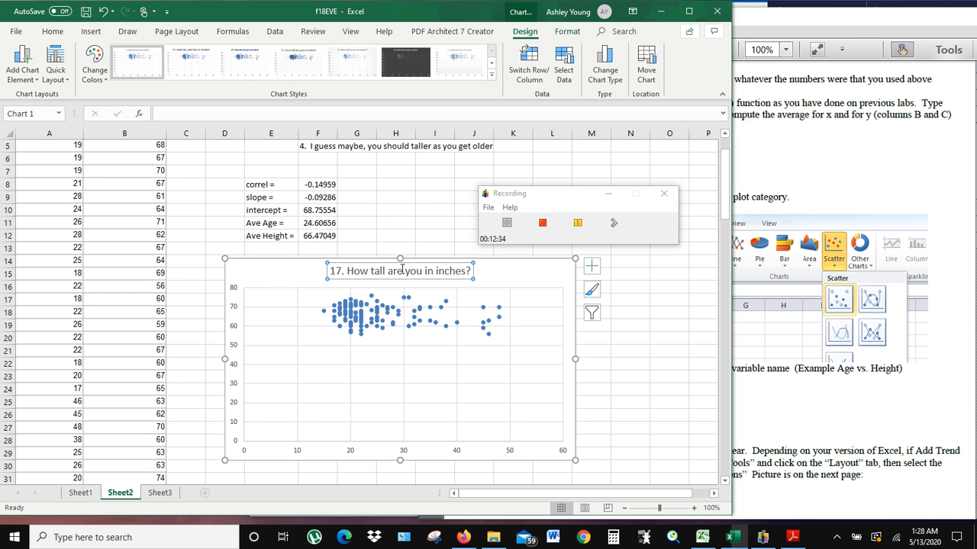
pyautogui.click(426, 271)
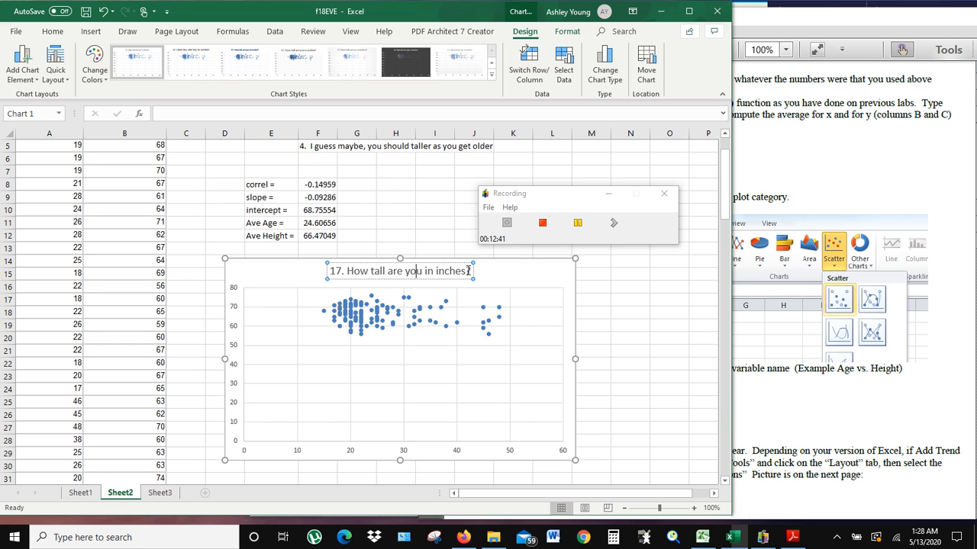
pyautogui.moveTo(466, 270); pyautogui.dragTo(336, 274)
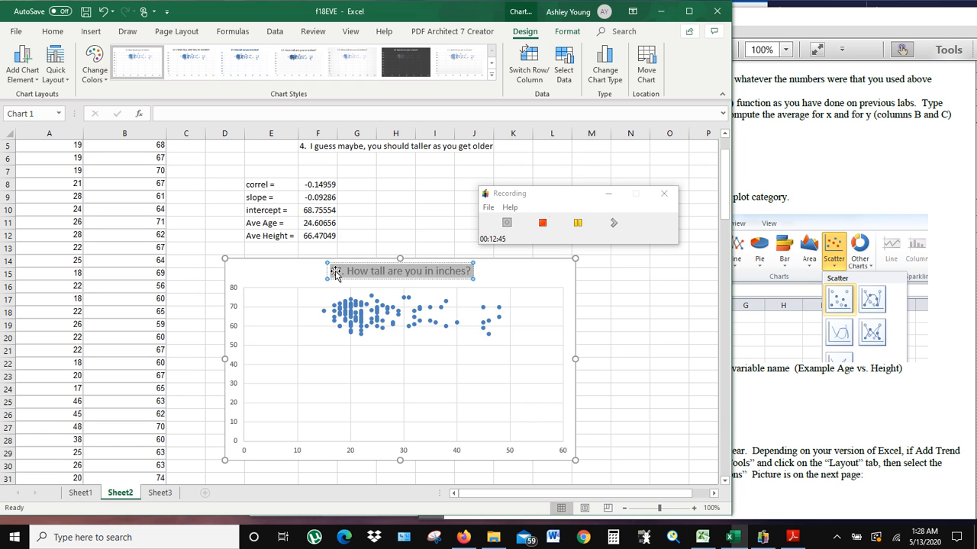
pyautogui.press('Delete')
pyautogui.write('Age vs. Height')
pyautogui.click(596, 300)
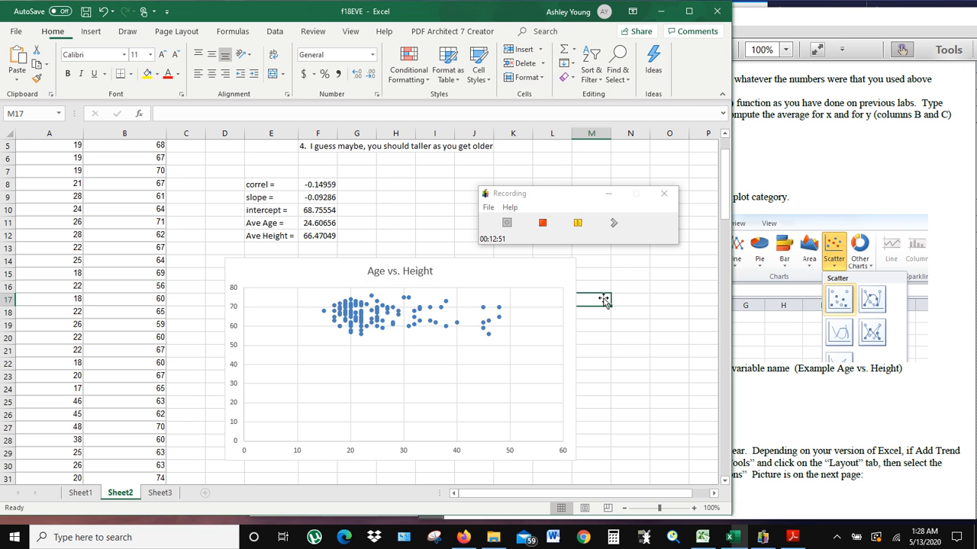
# Switch to the project PDF and read the instructions for adding a regression line to the scatter plot, returning to Excel
pyautogui.click(767, 130)
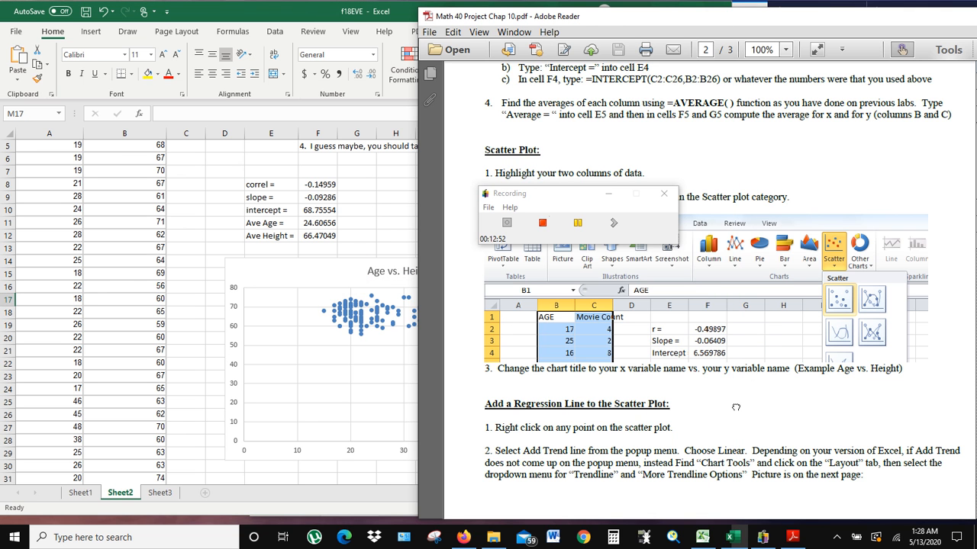
pyautogui.scroll(-5, 736, 407)
pyautogui.scroll(3, 752, 233)
pyautogui.scroll(-2, 751, 248)
pyautogui.moveTo(752, 249)
pyautogui.mouseDown()
pyautogui.moveTo(751, 164)
pyautogui.moveTo(758, 254)
pyautogui.mouseUp()
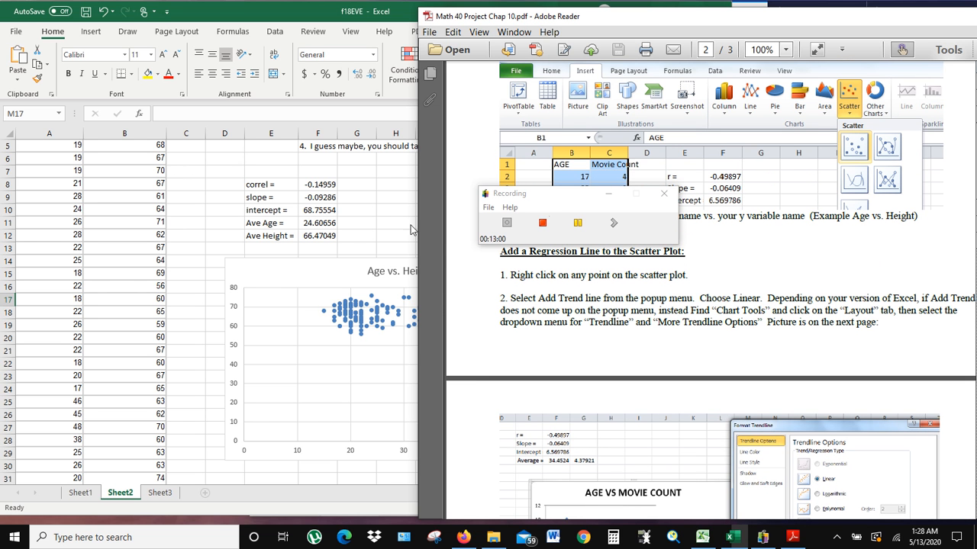
pyautogui.click(408, 229)
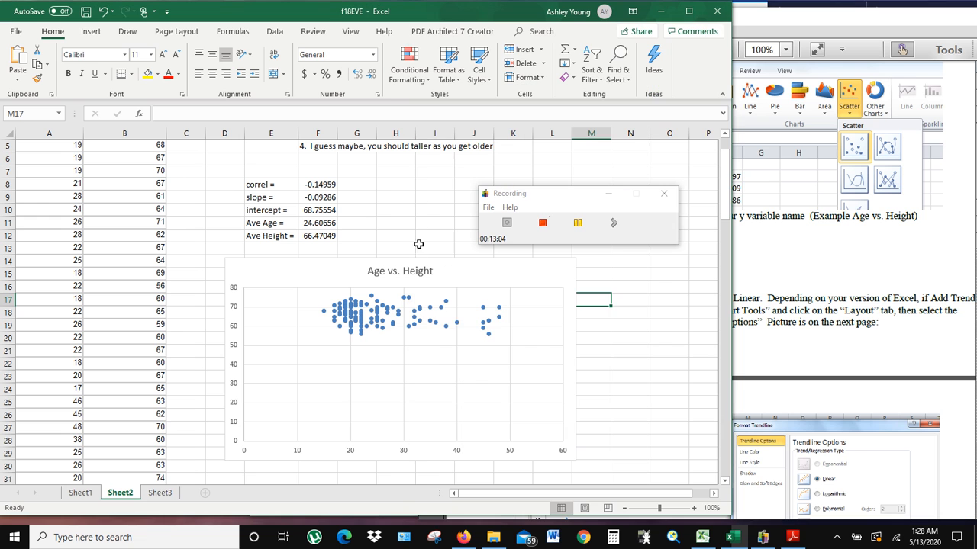
pyautogui.click(471, 300)
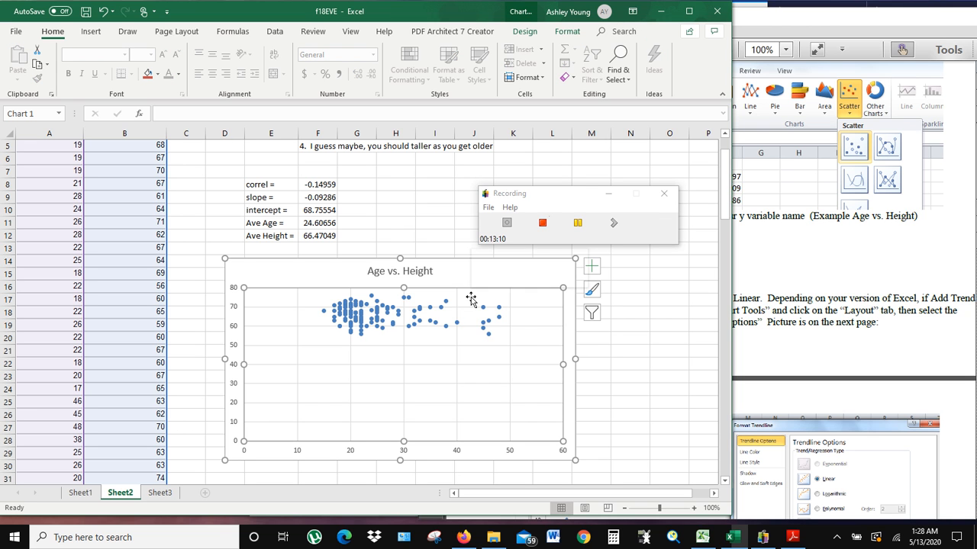
pyautogui.rightClick(471, 299)
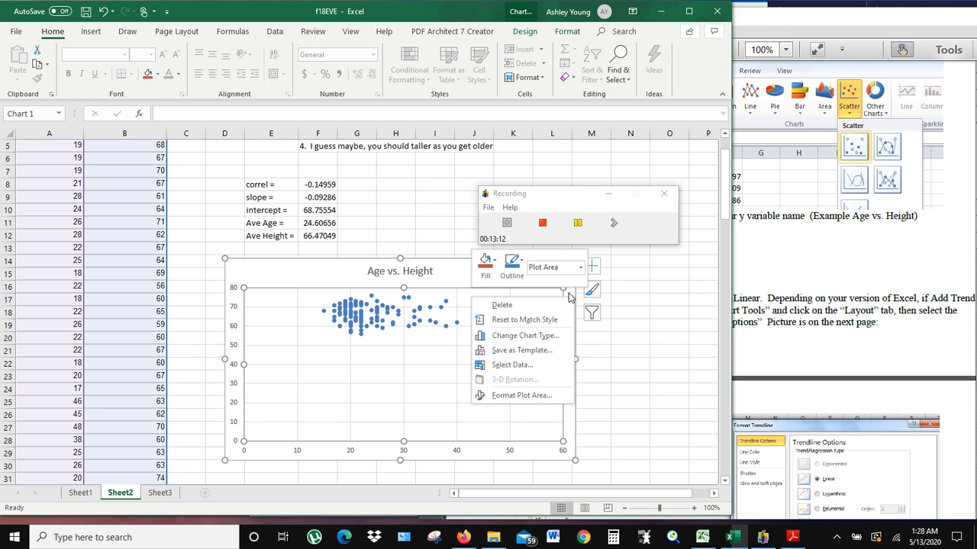
pyautogui.click(636, 369)
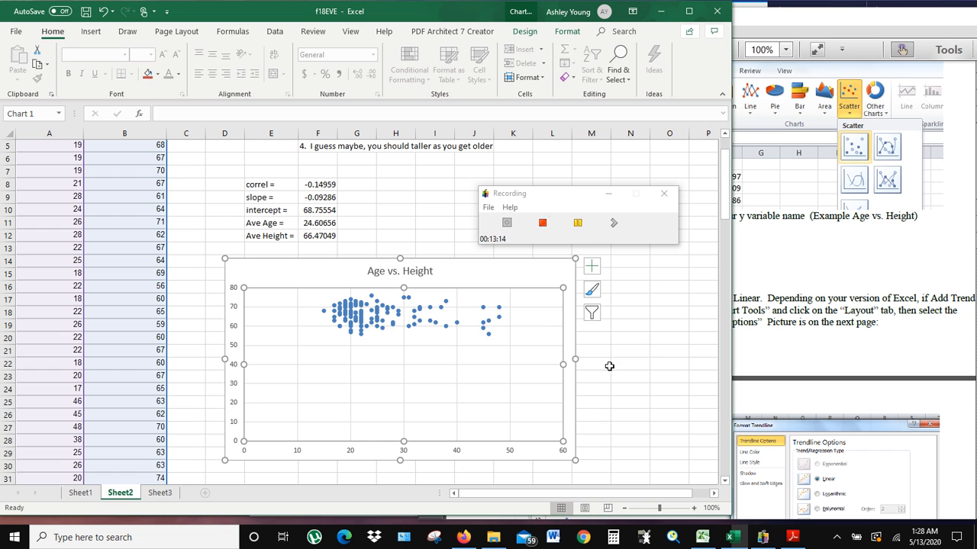
pyautogui.click(630, 368)
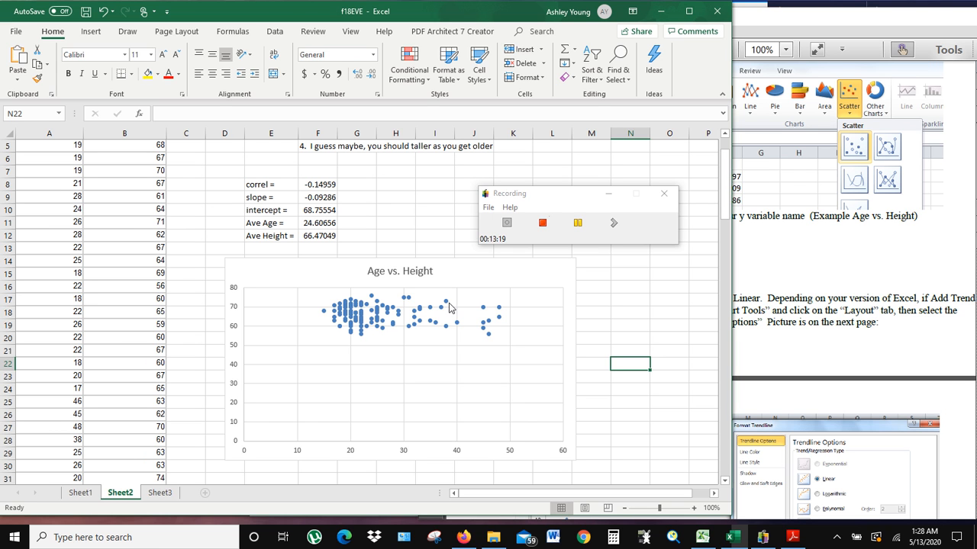
# Add a linear trendline to the scatter points, displaying its equation and R-squared value on the chart, and close the formatting options
pyautogui.moveTo(447, 307)
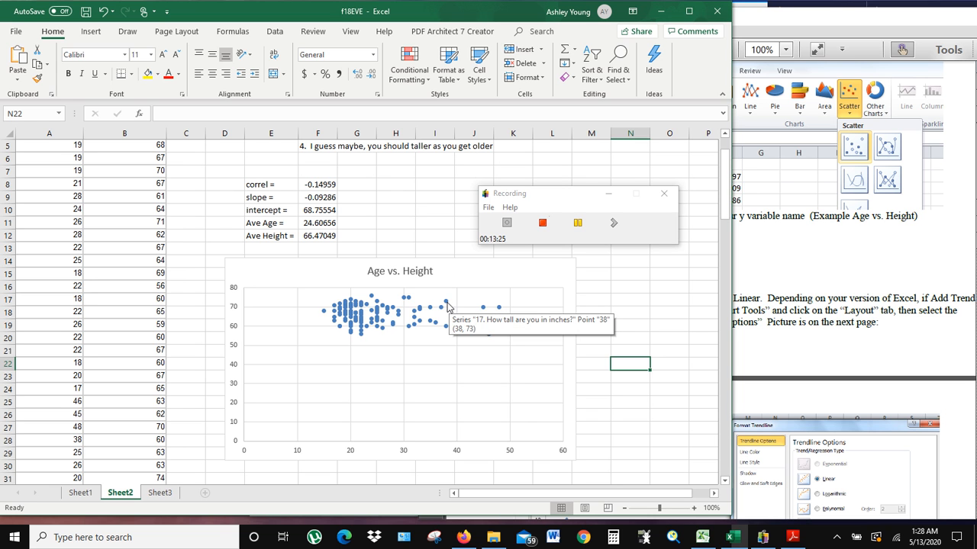
pyautogui.rightClick(447, 308)
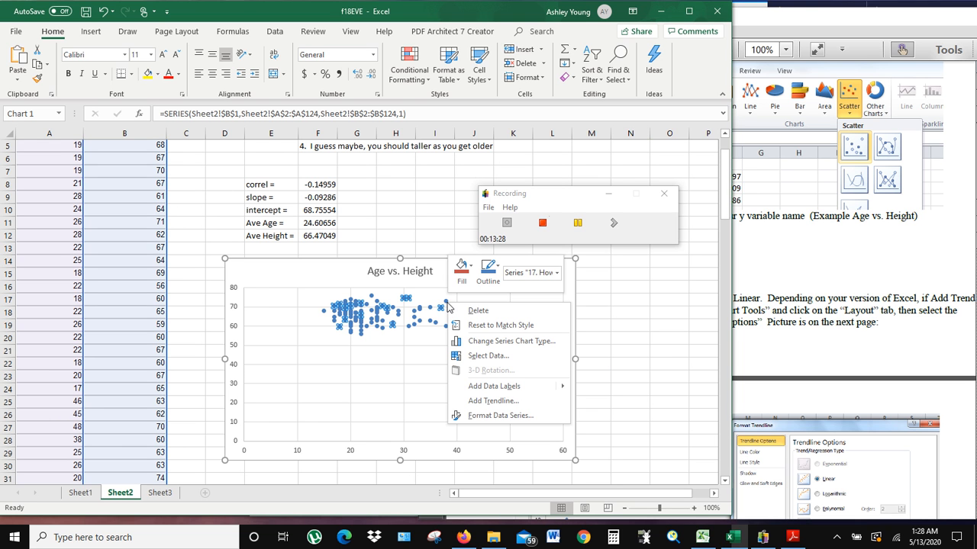
pyautogui.click(504, 401)
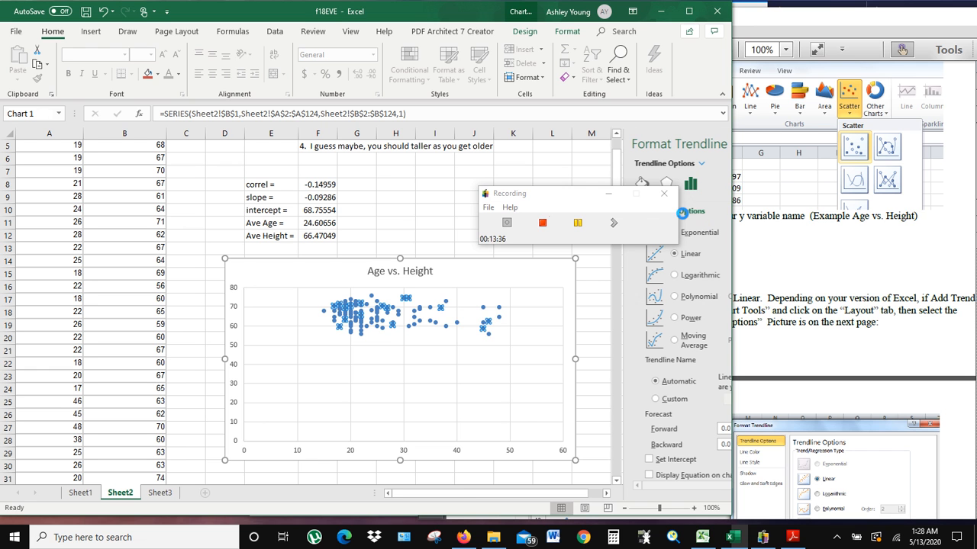
pyautogui.moveTo(575, 195); pyautogui.dragTo(441, 177)
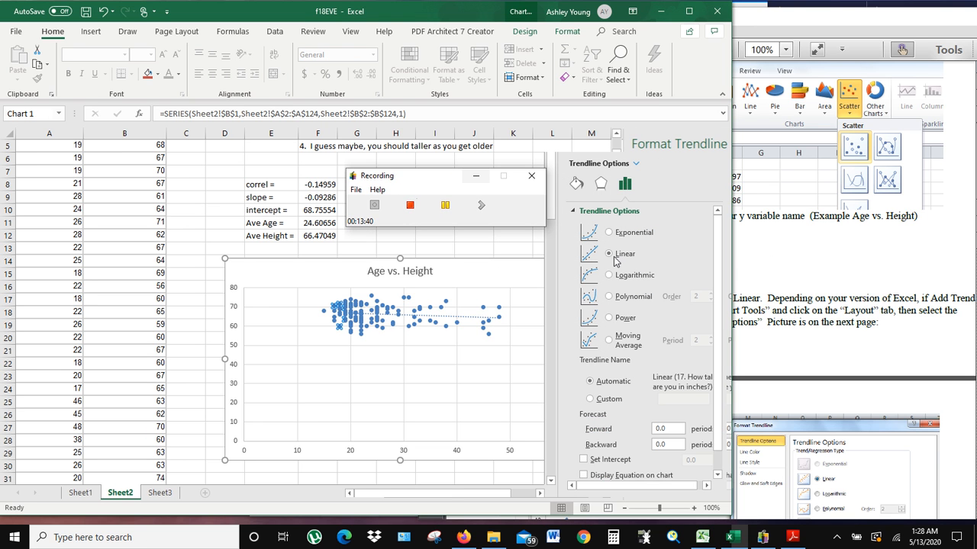
pyautogui.click(718, 351)
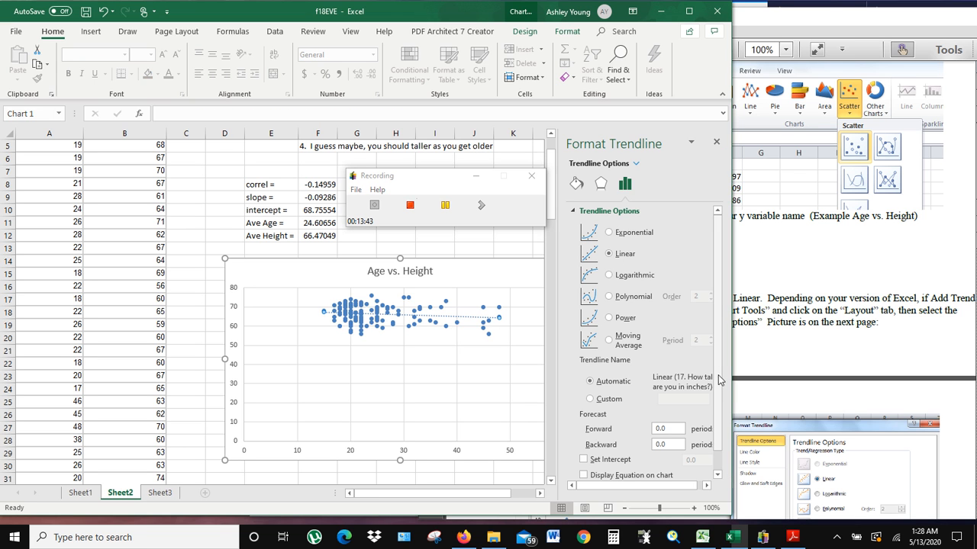
pyautogui.click(718, 477)
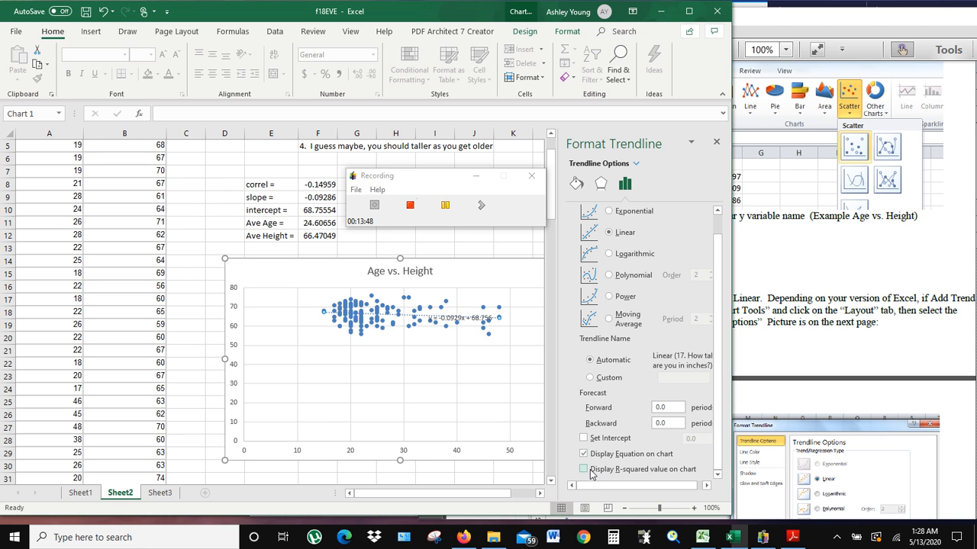
pyautogui.click(584, 471)
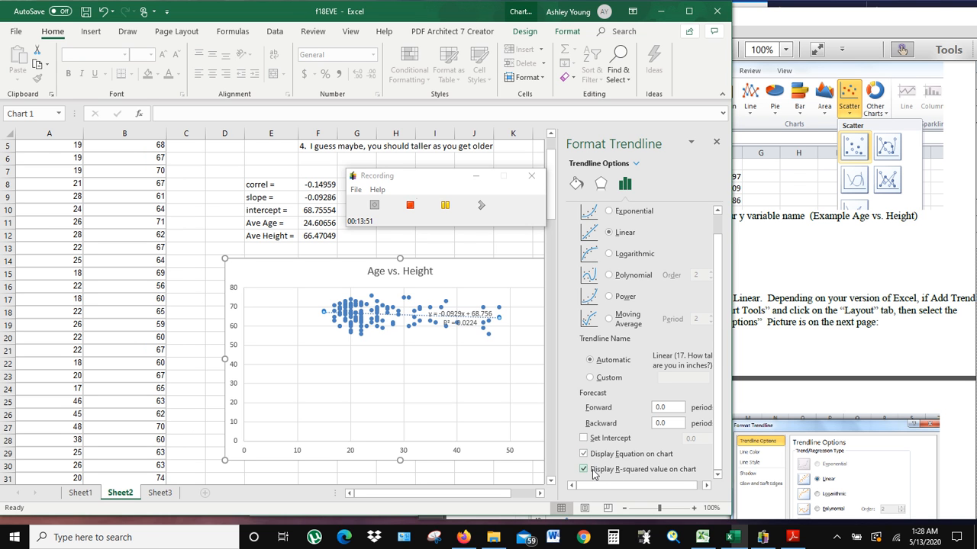
pyautogui.click(477, 412)
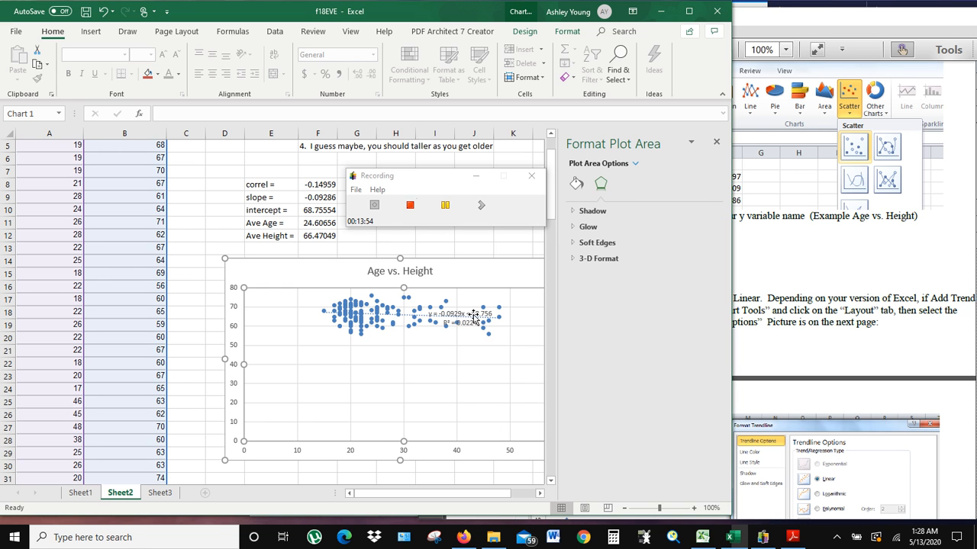
pyautogui.click(717, 143)
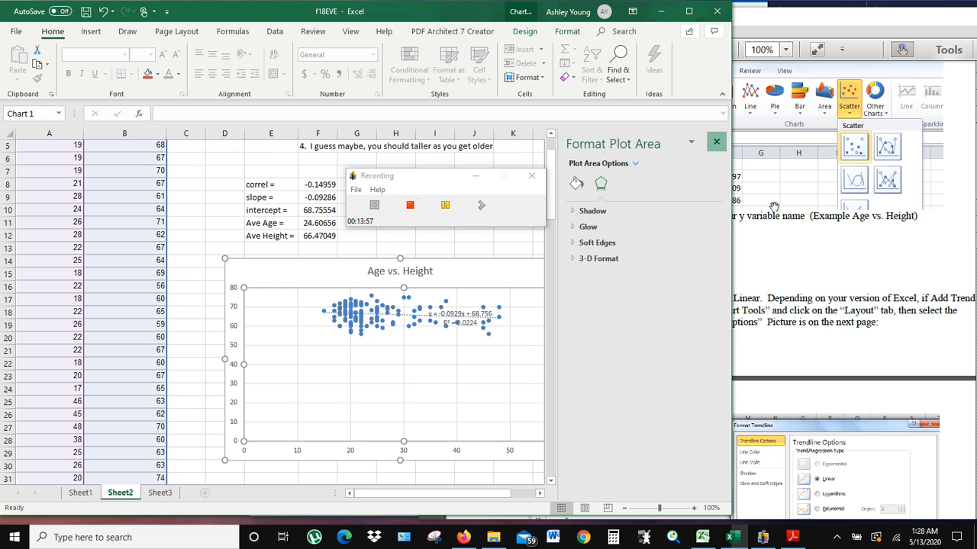
# Check the Format Trendline picture in the project PDF and enlarge the scatter chart and its plot area in Excel
pyautogui.click(821, 273)
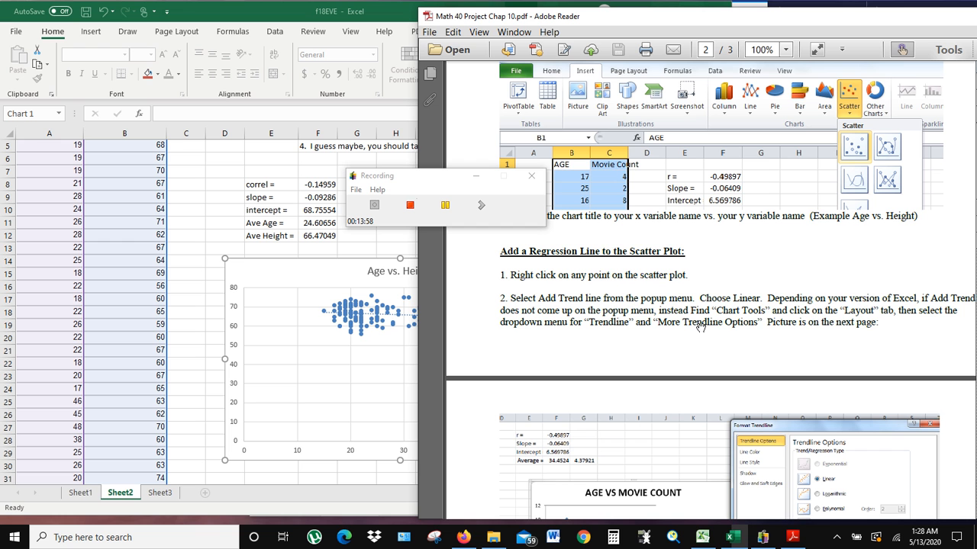
pyautogui.moveTo(726, 321); pyautogui.dragTo(727, 14)
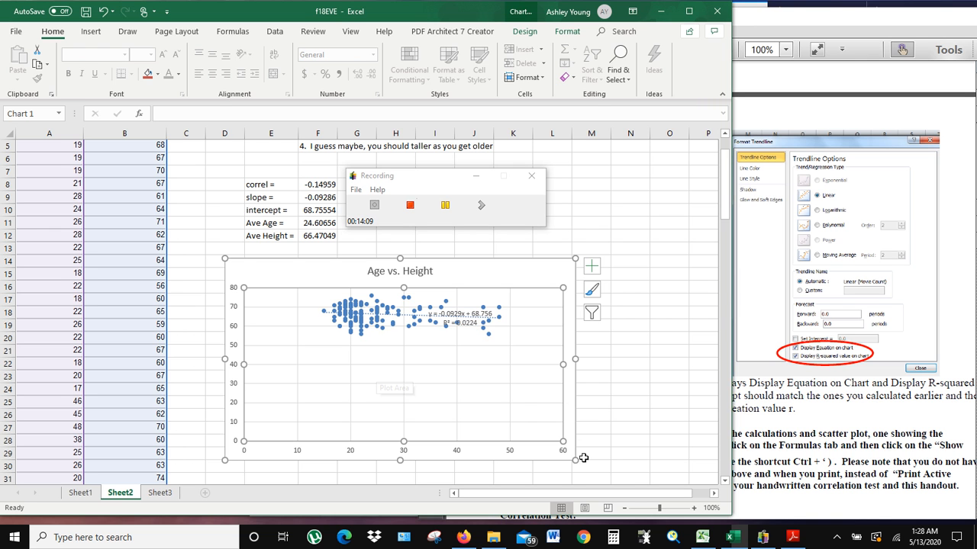
pyautogui.moveTo(574, 460); pyautogui.dragTo(672, 492)
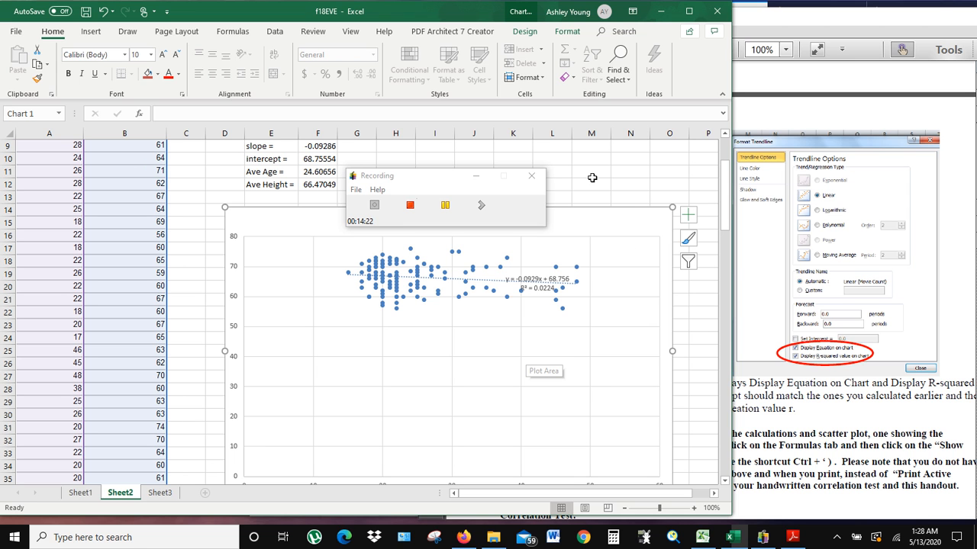
pyautogui.click(480, 276)
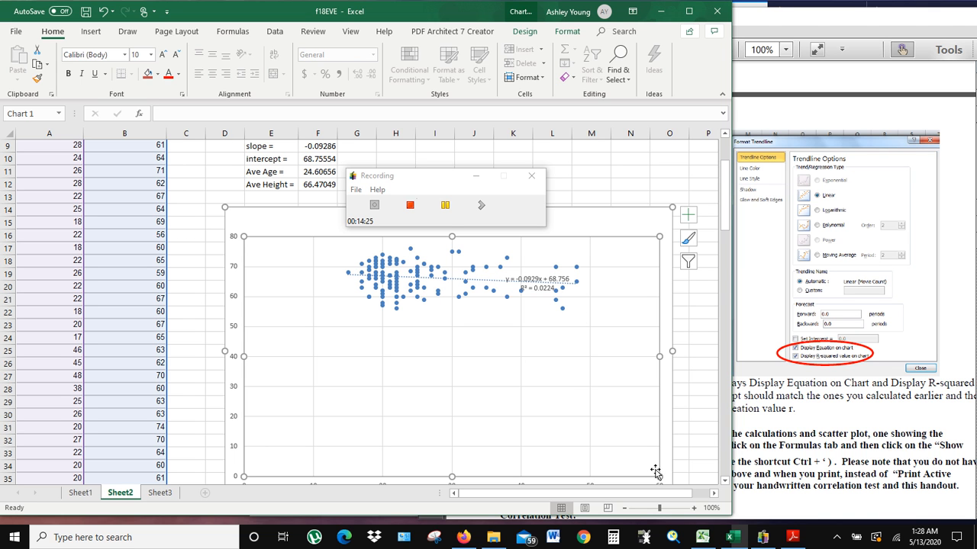
pyautogui.moveTo(655, 474); pyautogui.dragTo(680, 482)
pyautogui.scroll(-5, 638, 411)
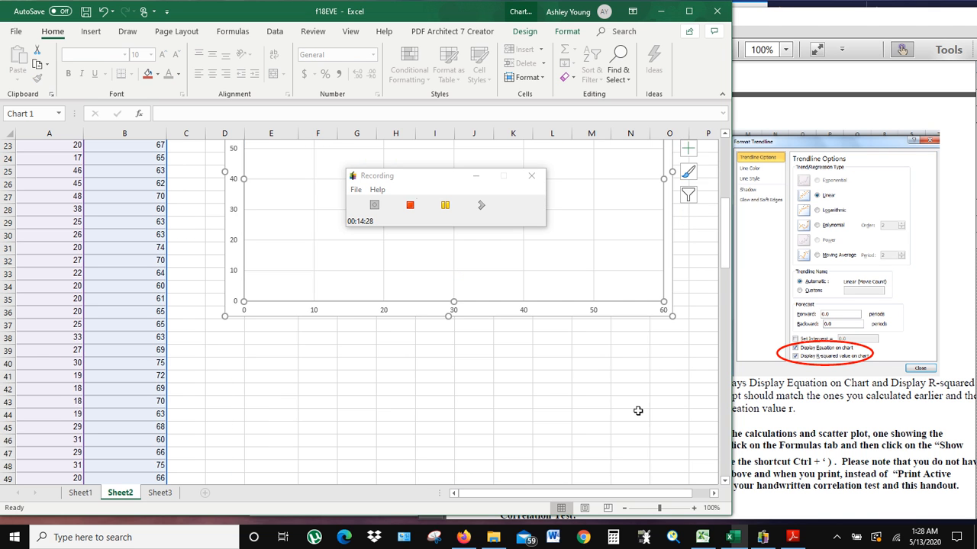
pyautogui.scroll(7, 635, 412)
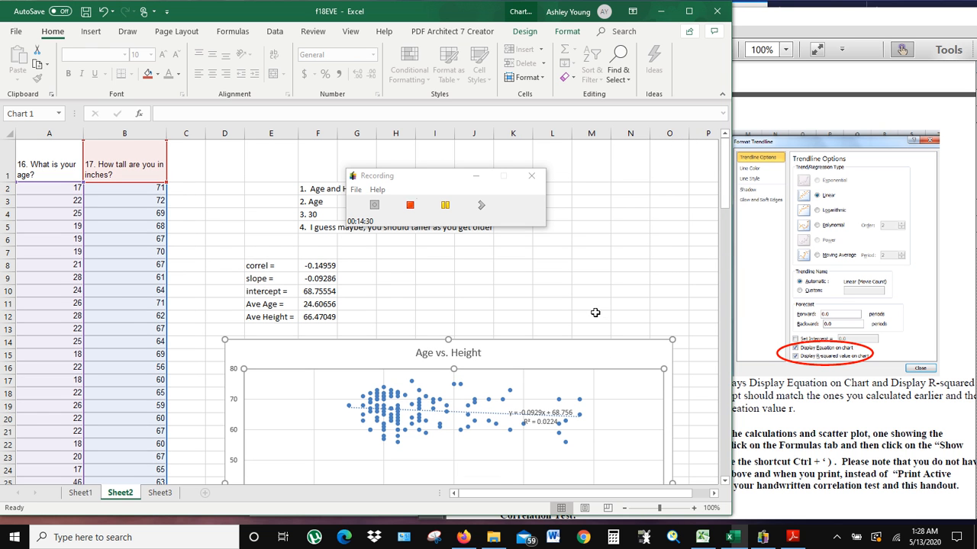
# Enlarge the Age vs. Height chart slightly further and move the recorder window off its title and data points
pyautogui.click(689, 350)
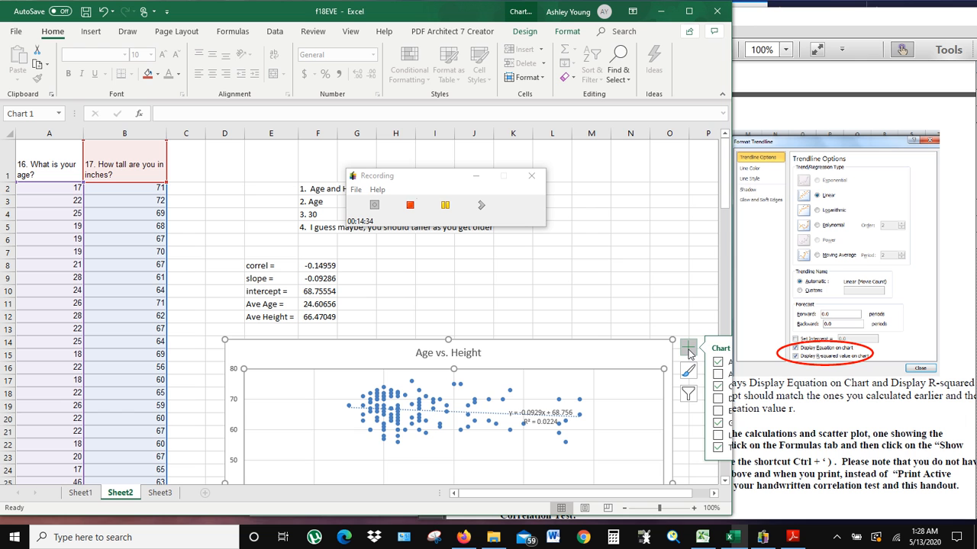
pyautogui.click(688, 352)
pyautogui.click(728, 347)
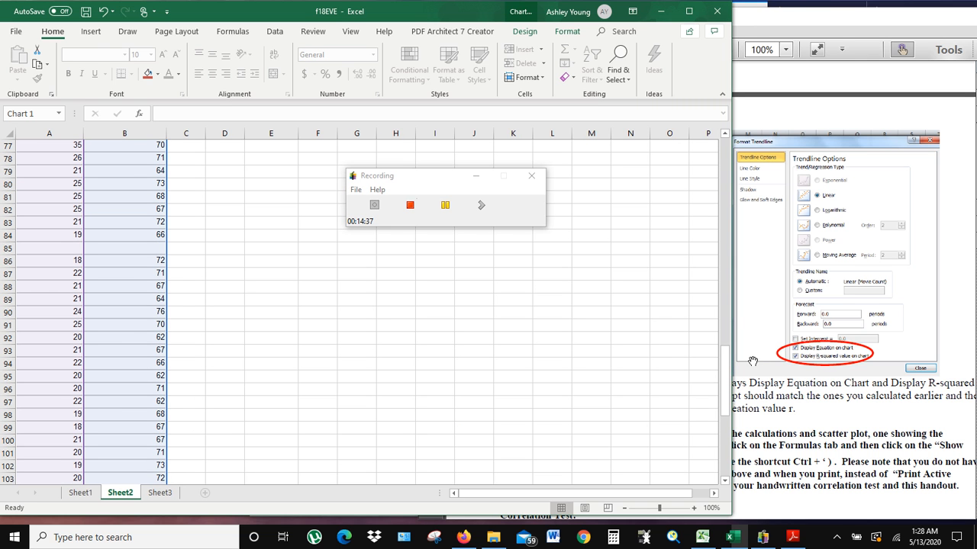
pyautogui.moveTo(728, 379); pyautogui.dragTo(728, 194)
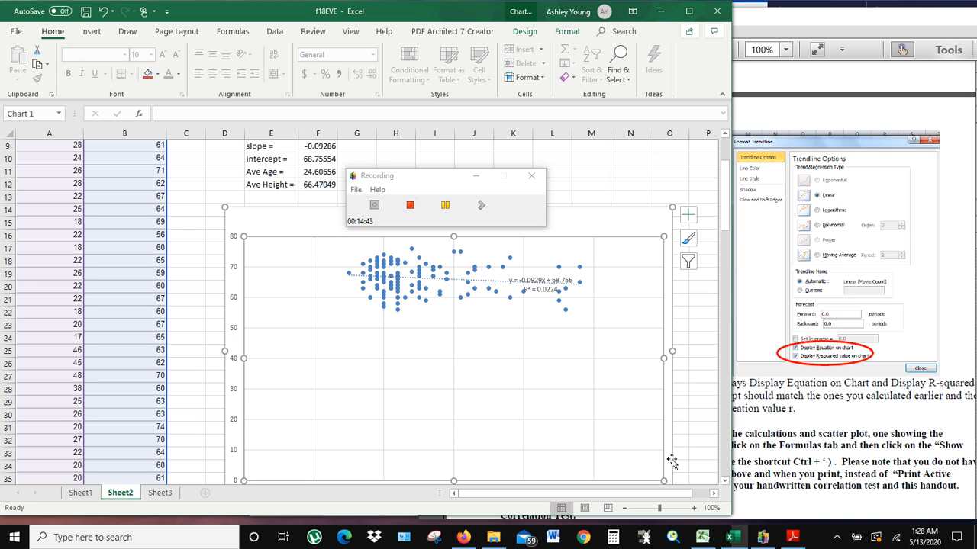
pyautogui.click(724, 482)
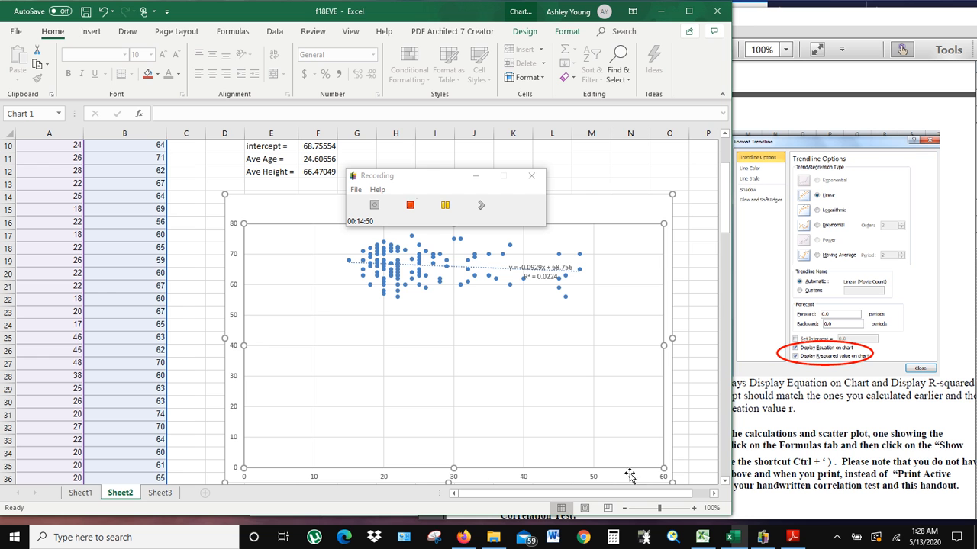
pyautogui.moveTo(451, 468); pyautogui.dragTo(455, 500)
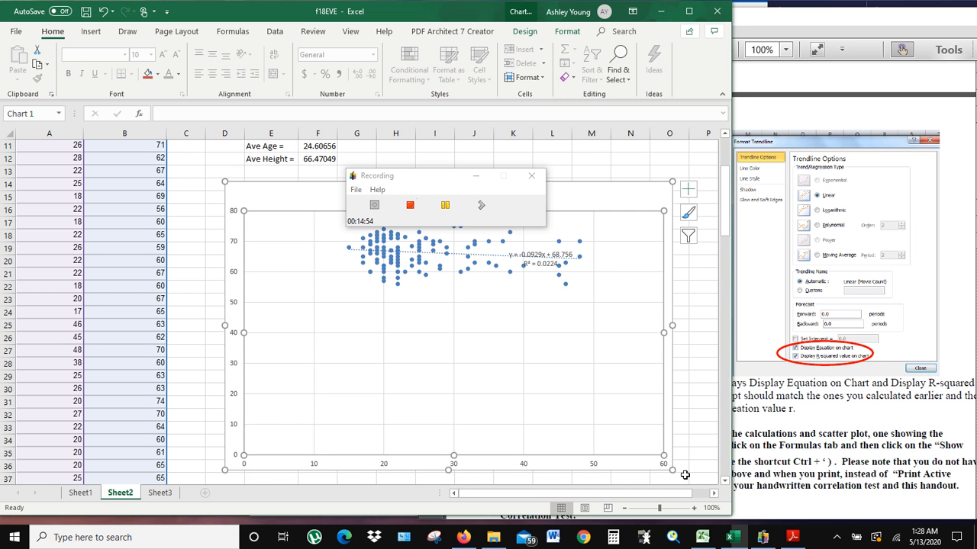
pyautogui.moveTo(672, 470); pyautogui.dragTo(681, 492)
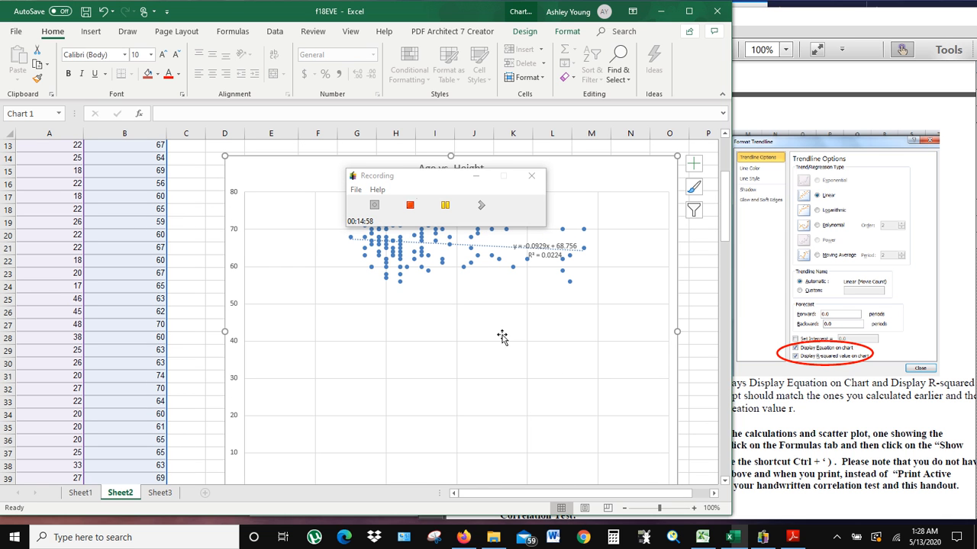
pyautogui.moveTo(433, 184); pyautogui.dragTo(403, 389)
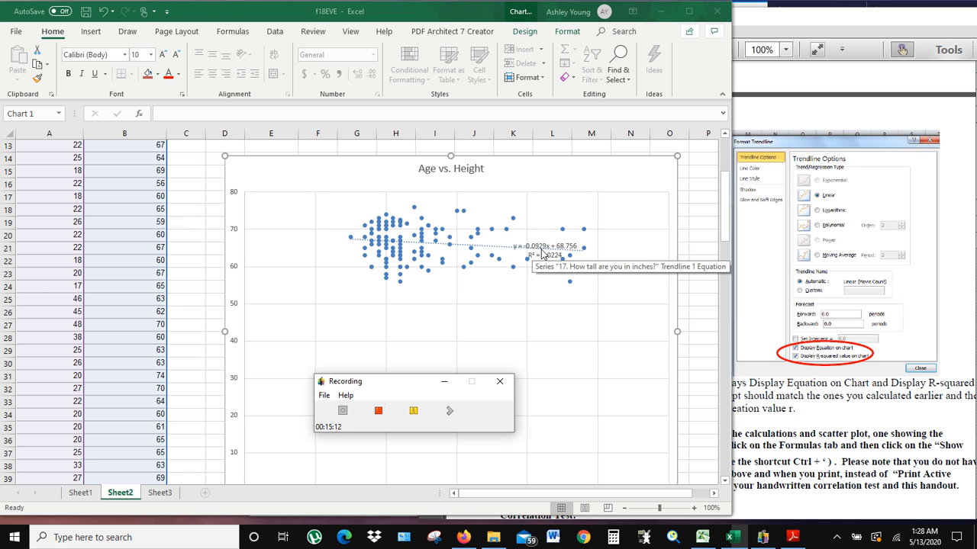
pyautogui.click(726, 229)
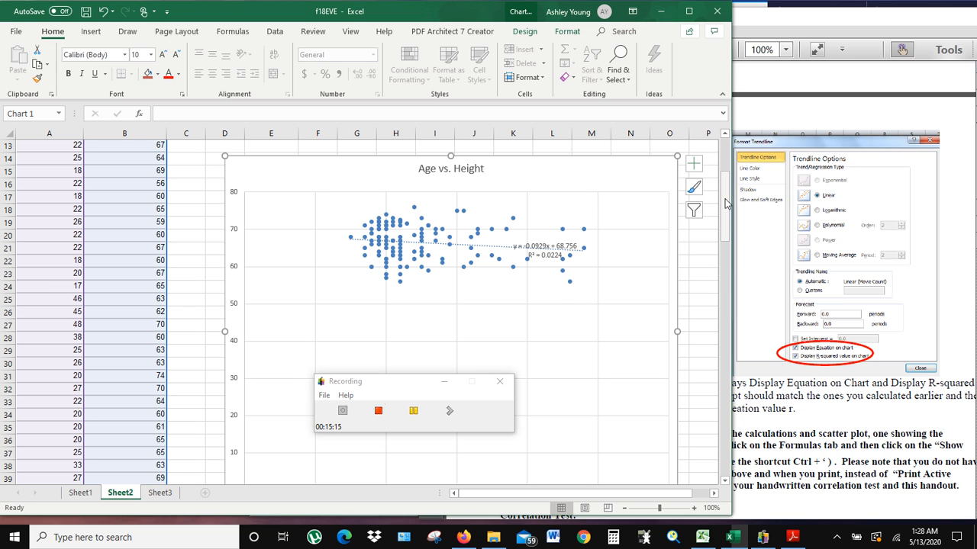
# Inspect the intercept calculation in Excel and read the slope check and printing instructions in the project PDF, returning to Excel
pyautogui.scroll(2, 726, 135)
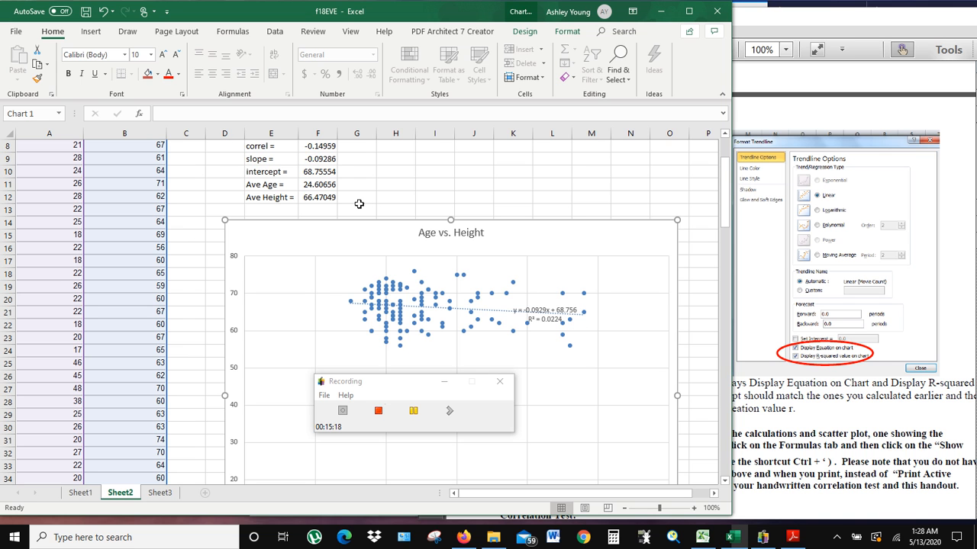
pyautogui.click(322, 174)
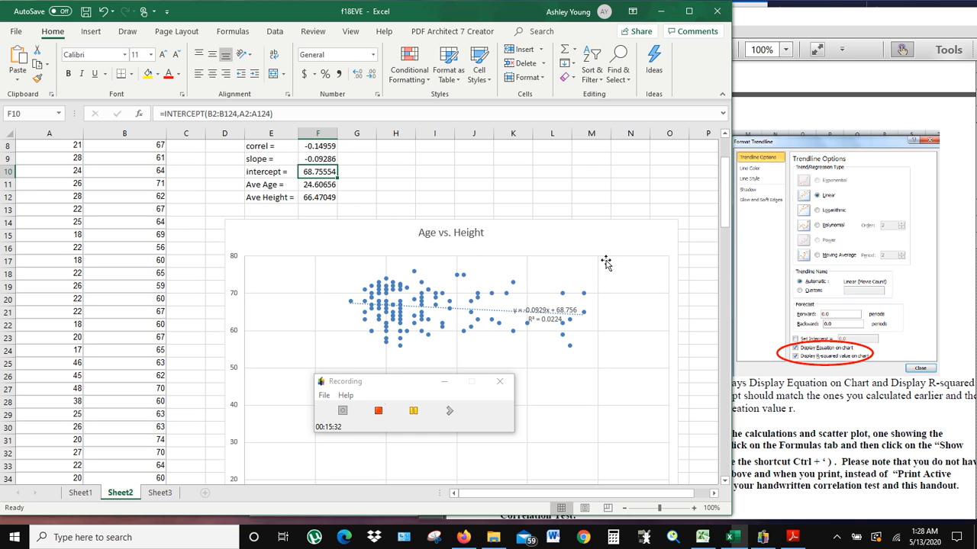
pyautogui.click(837, 113)
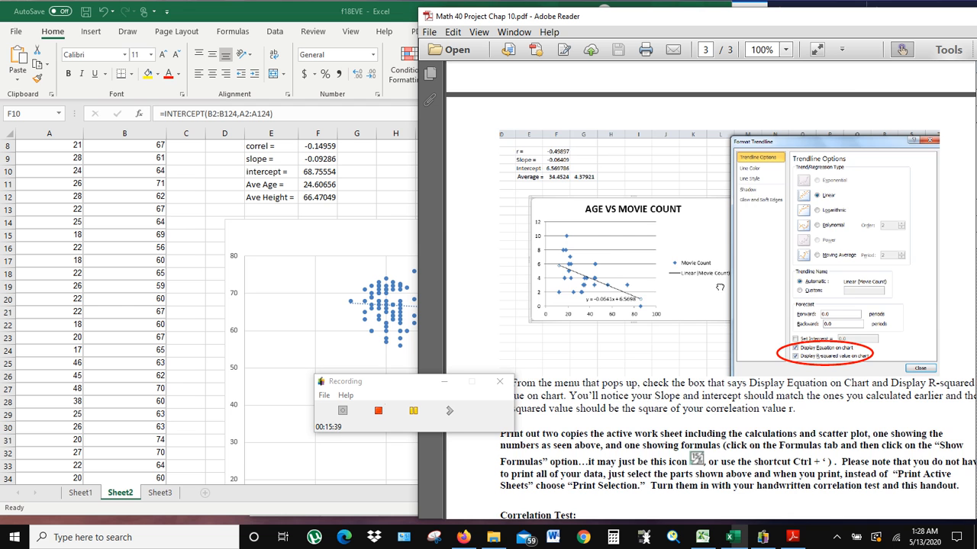
pyautogui.moveTo(721, 334); pyautogui.dragTo(716, 149)
pyautogui.moveTo(752, 336); pyautogui.dragTo(753, 281)
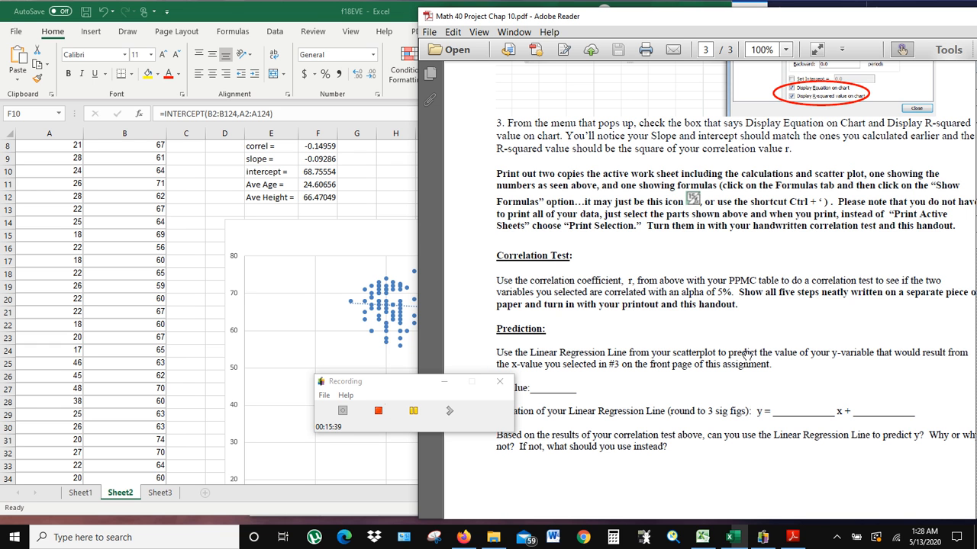
pyautogui.moveTo(821, 190); pyautogui.dragTo(772, 336)
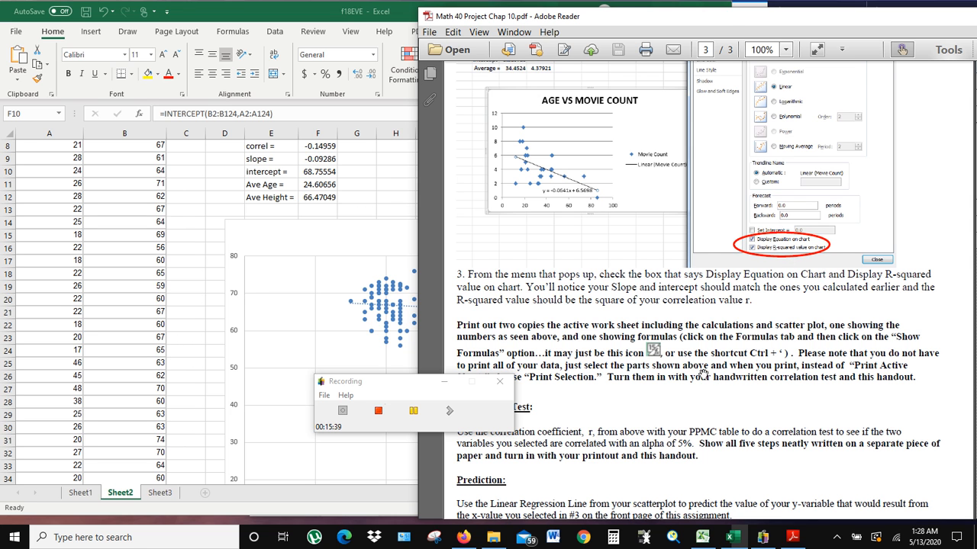
pyautogui.click(397, 192)
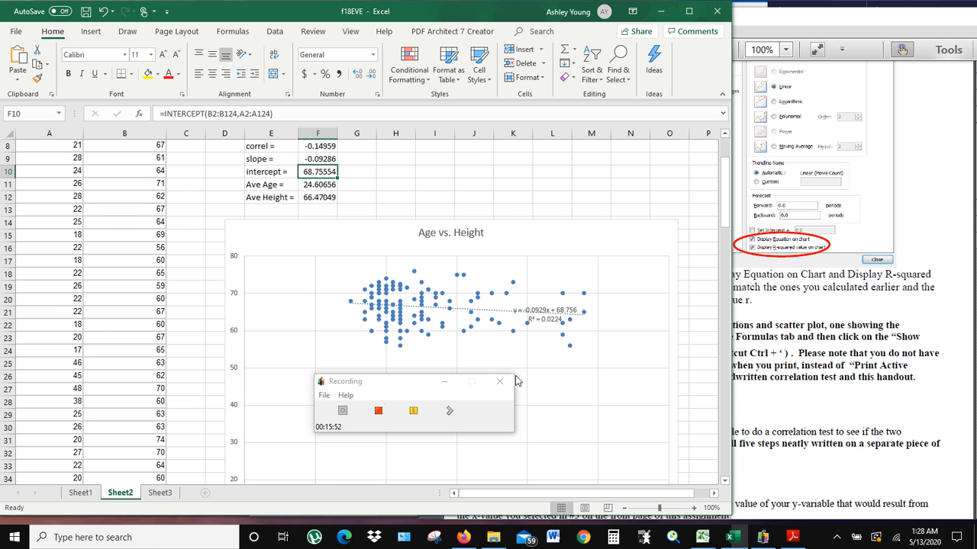
# Add another linear trendline to the Age vs. Height scatter points and close the trendline formatting options
pyautogui.click(513, 284)
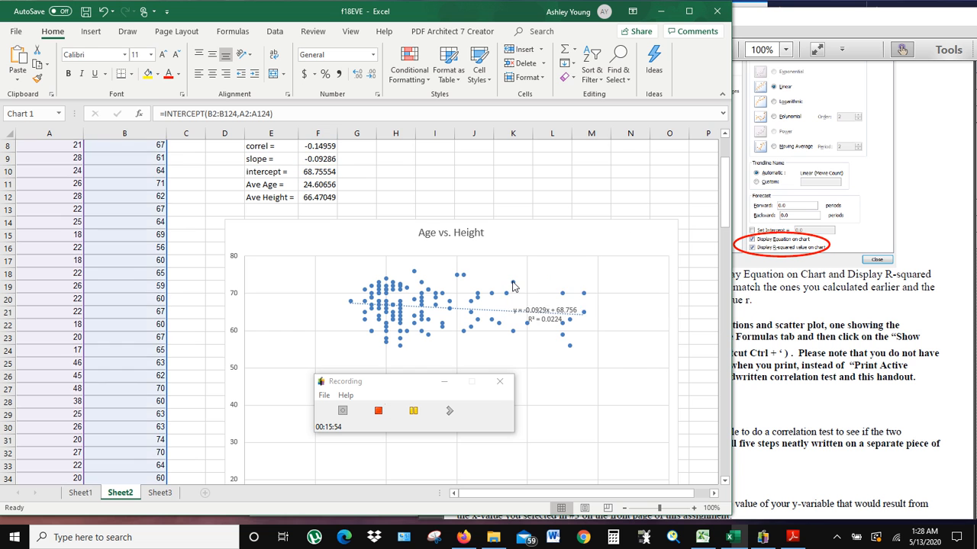
pyautogui.rightClick(513, 284)
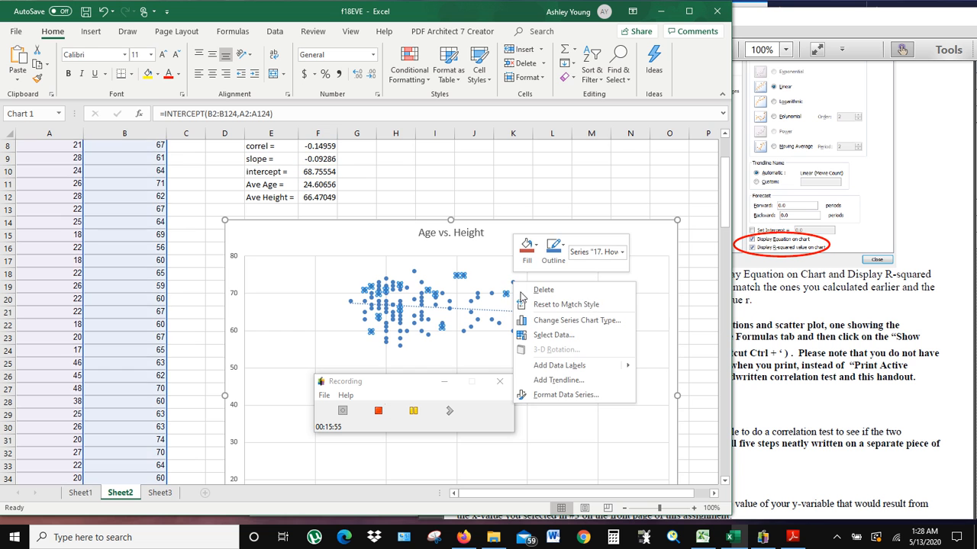
pyautogui.click(577, 381)
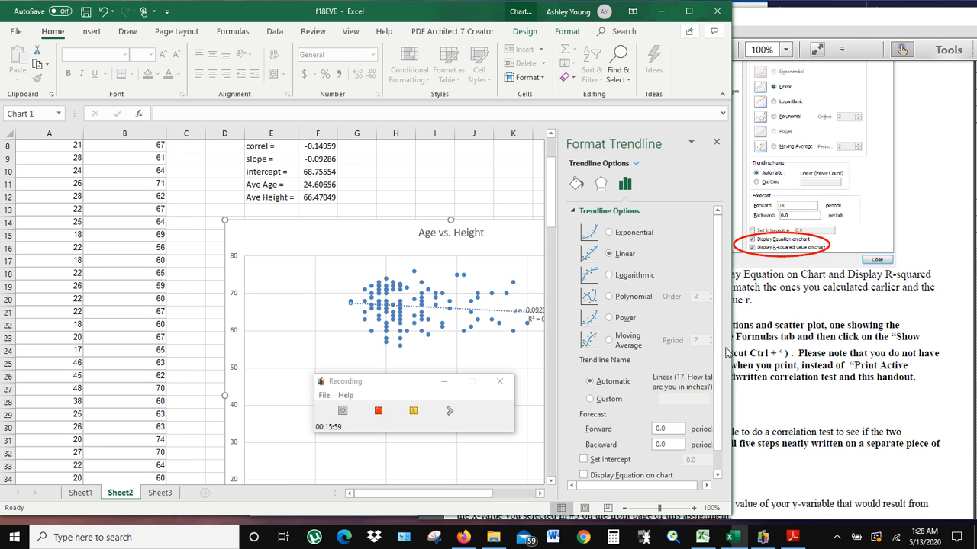
pyautogui.scroll(-1, 717, 351)
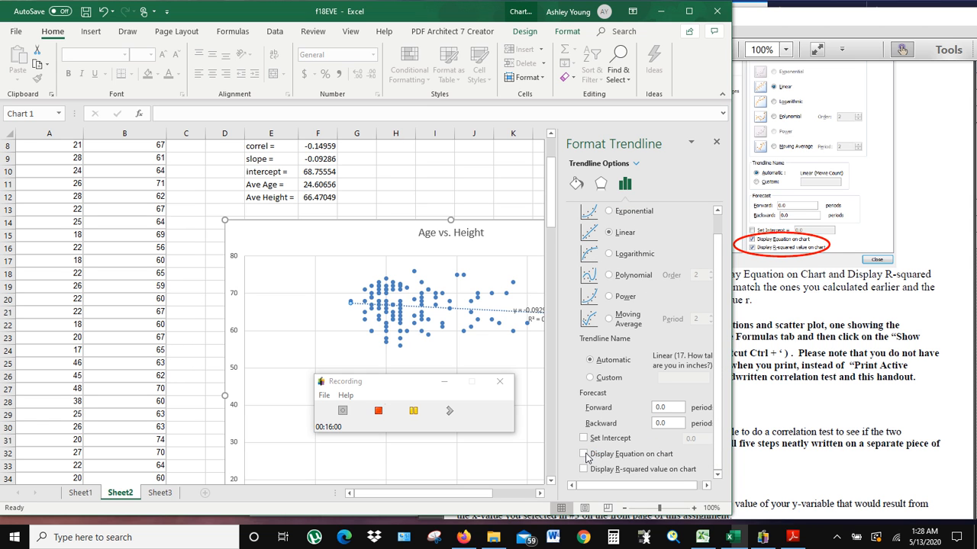
pyautogui.click(583, 454)
pyautogui.click(716, 144)
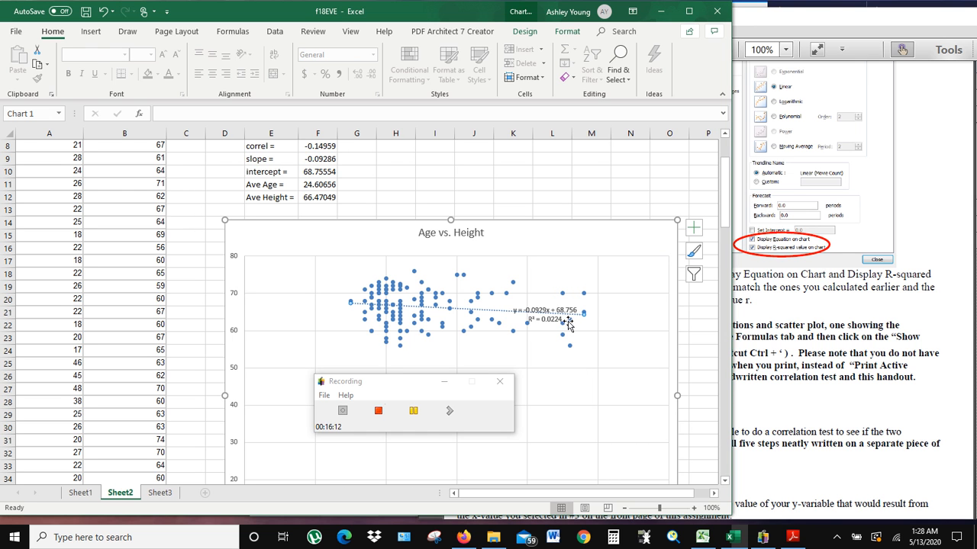
# Switch to the project PDF and read the Correlation Test and Prediction sections, glancing back at the Excel calculations
pyautogui.click(799, 330)
pyautogui.scroll(-3, 710, 254)
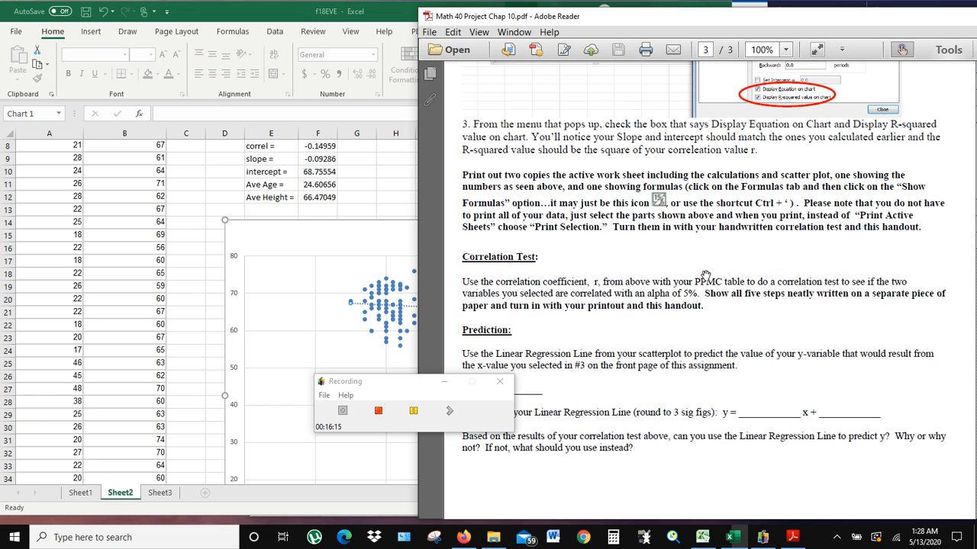
pyautogui.moveTo(679, 390); pyautogui.dragTo(685, 286)
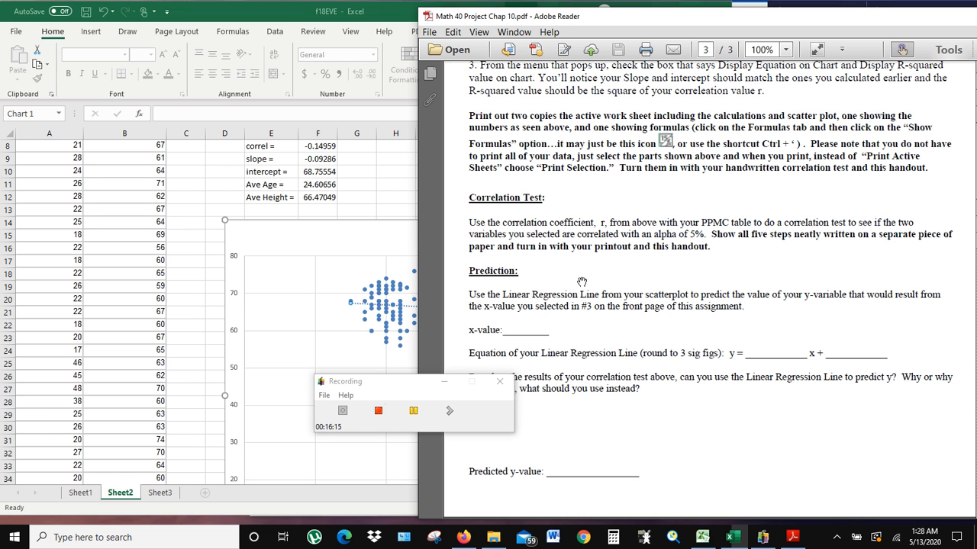
pyautogui.moveTo(587, 261); pyautogui.dragTo(598, 262)
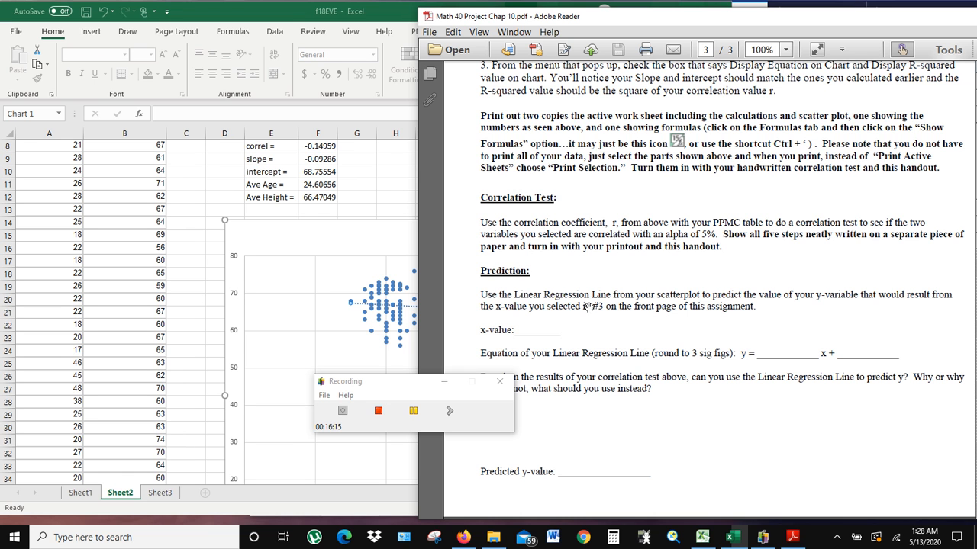
pyautogui.click(379, 198)
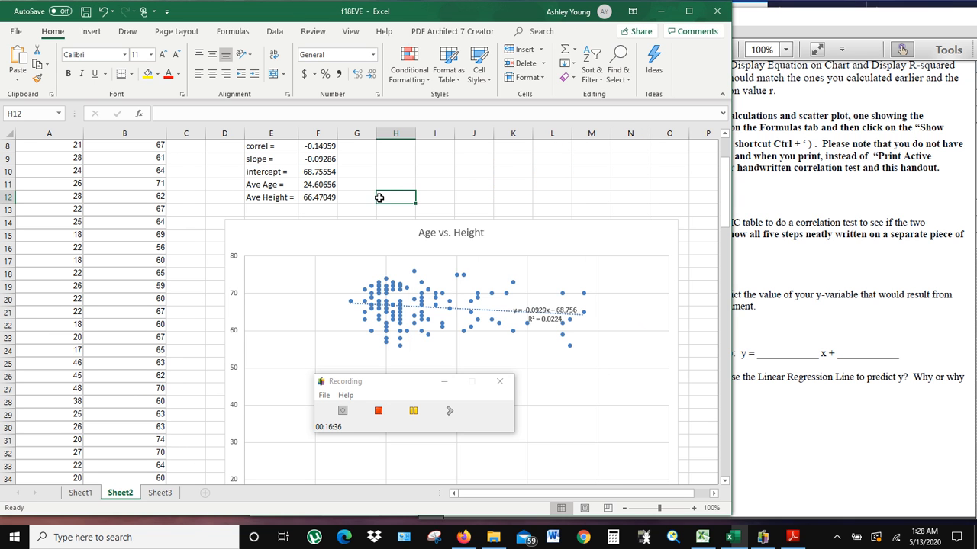
pyautogui.click(833, 245)
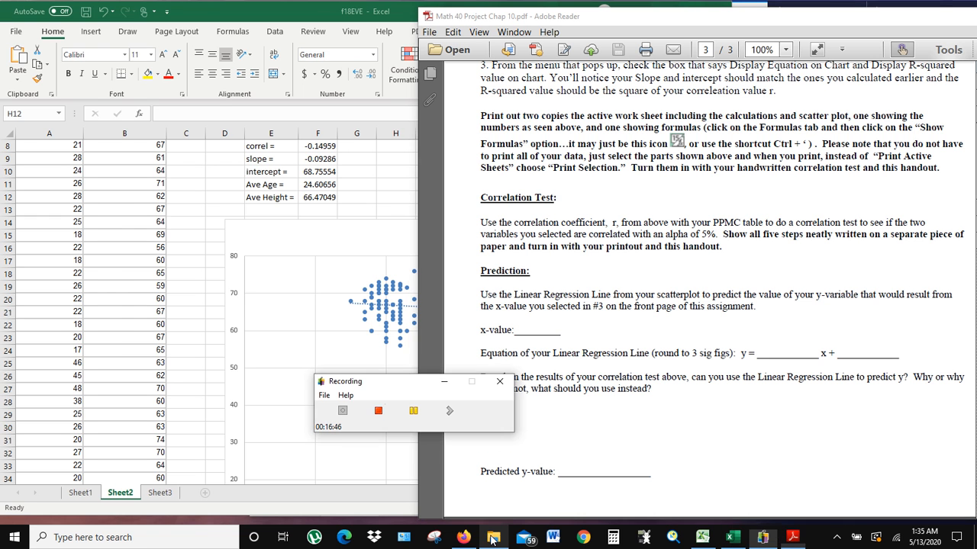
# Switch to File Explorer, open the PPMC PDF from the Math 40 Handouts folder, and minimize the folder window
pyautogui.click(492, 537)
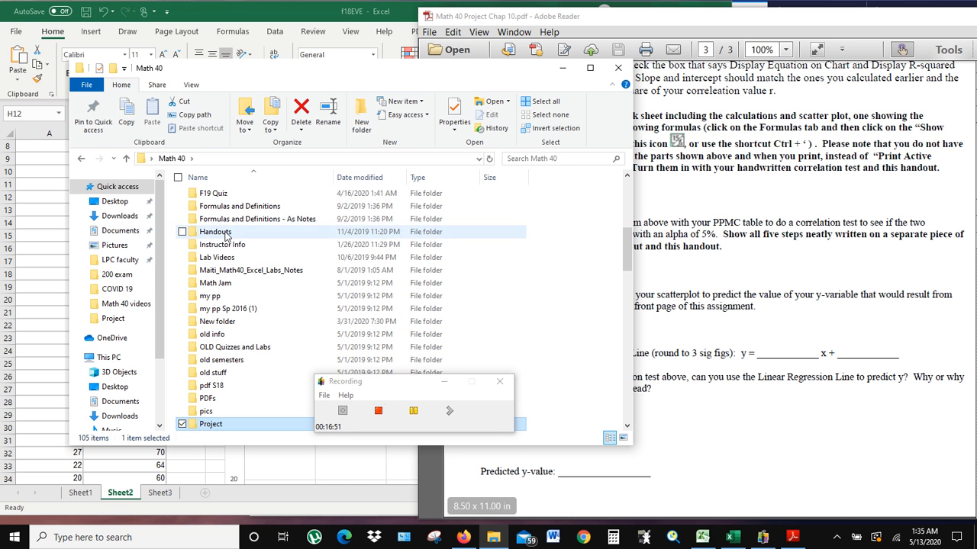
pyautogui.doubleClick(217, 231)
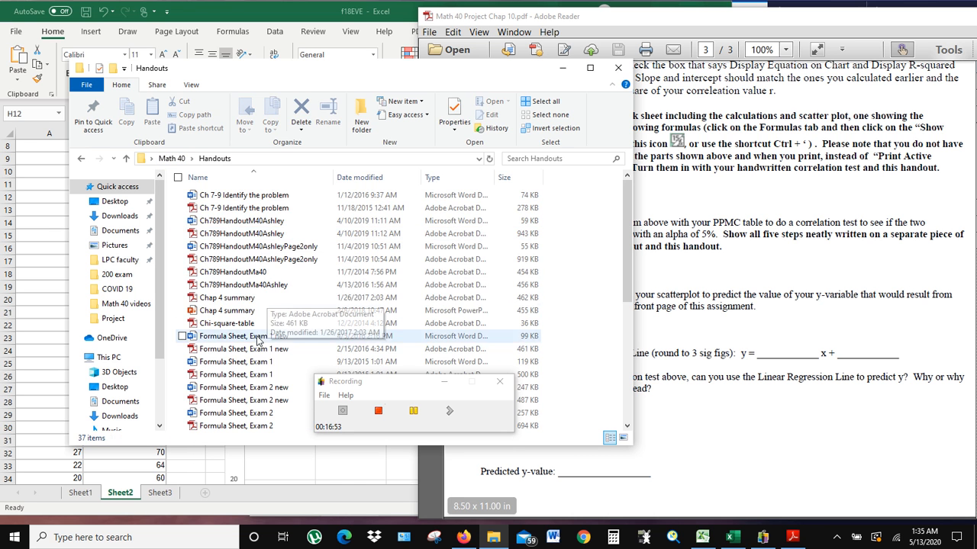
pyautogui.scroll(-5, 255, 355)
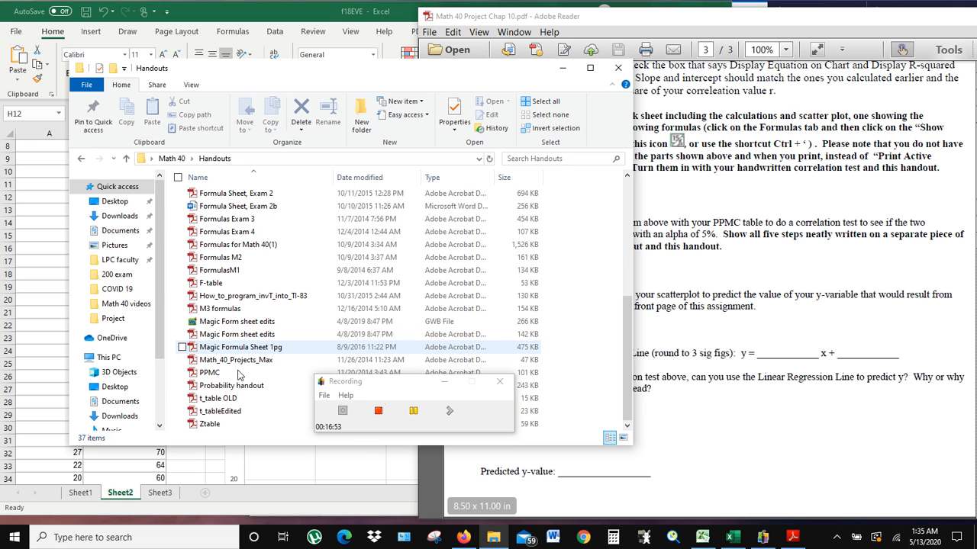
pyautogui.doubleClick(238, 372)
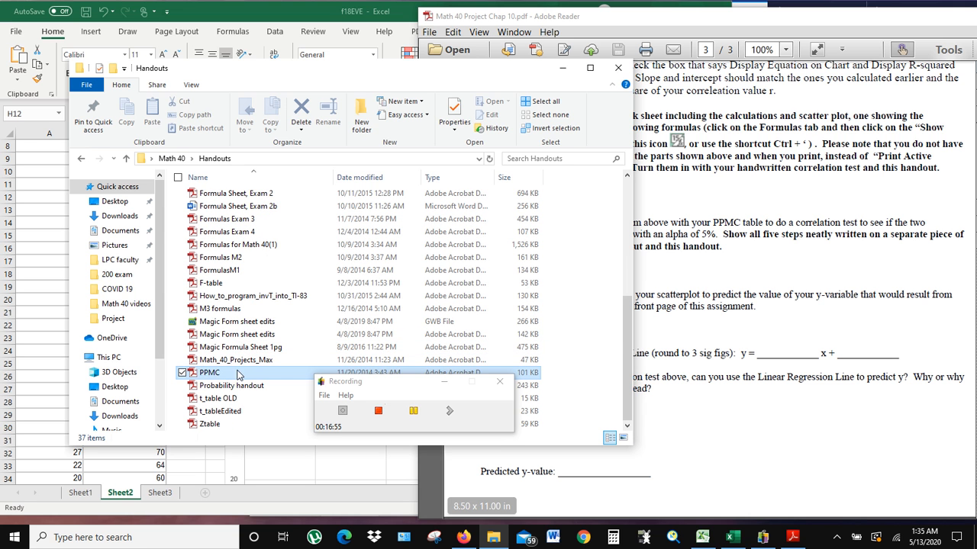
pyautogui.click(564, 68)
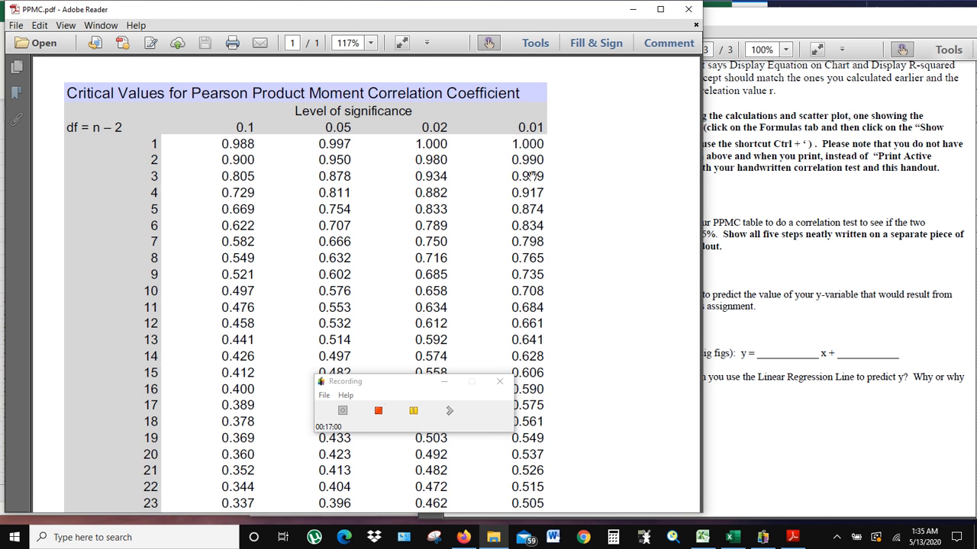
# Examine the critical values table for the 5% alpha named in the project PDF's correlation test, and close the table
pyautogui.scroll(-5, 532, 176)
pyautogui.scroll(5, 519, 260)
pyautogui.click(839, 223)
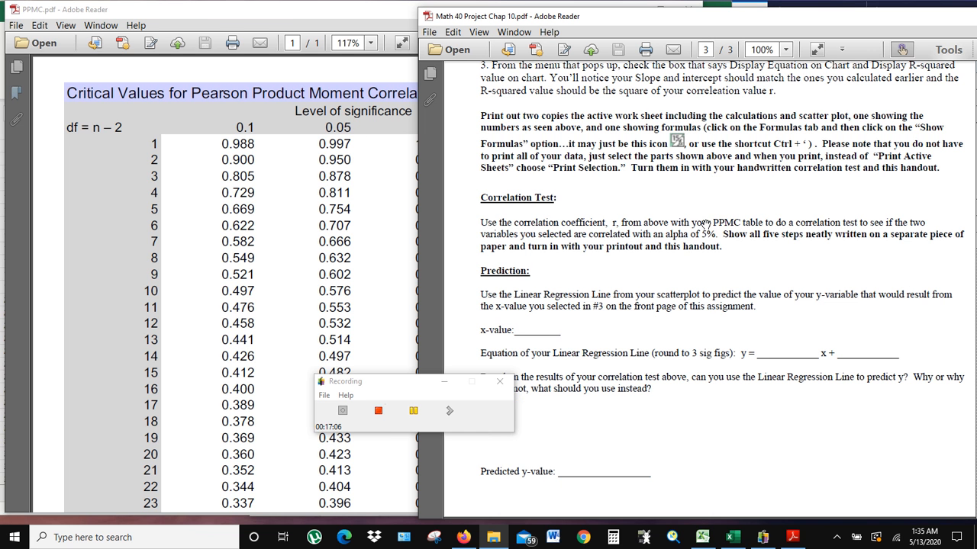
pyautogui.click(353, 127)
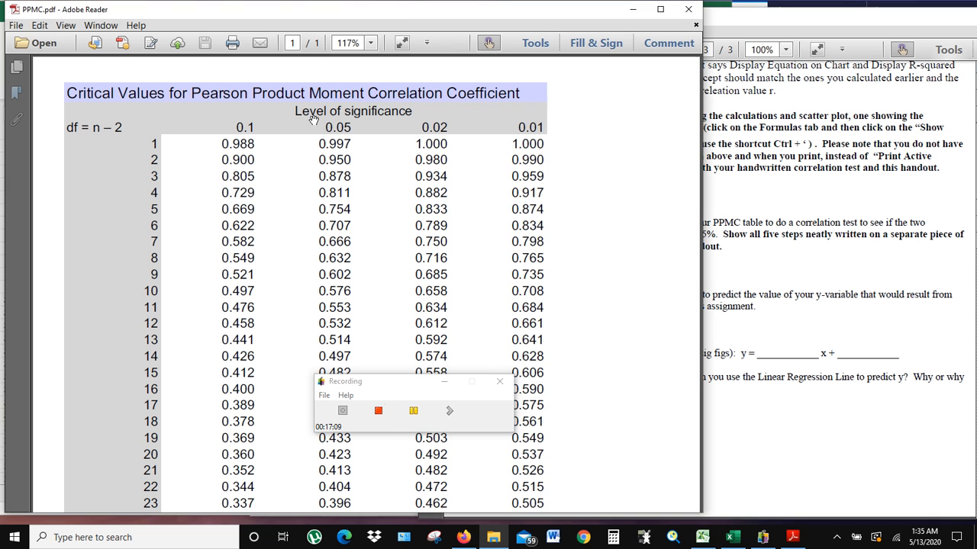
pyautogui.click(686, 12)
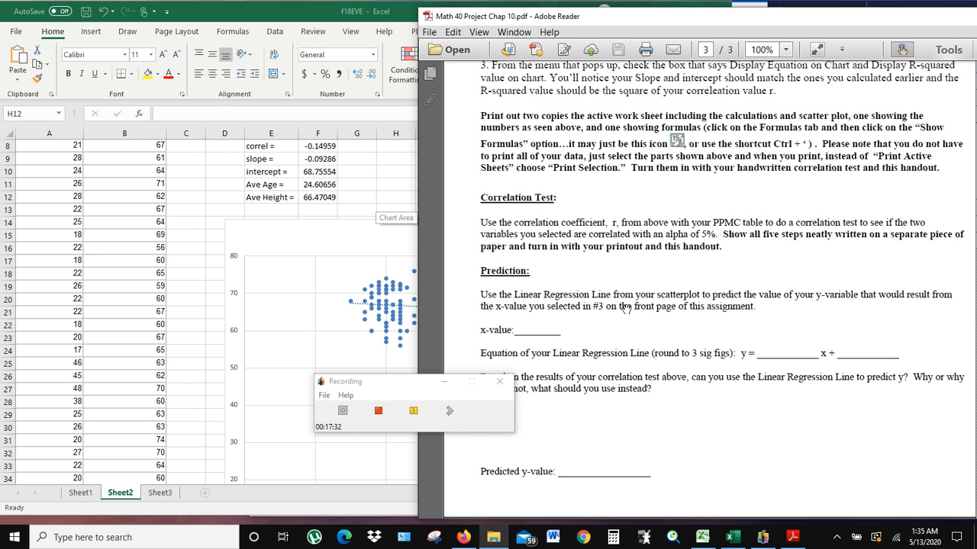
# Read the Prediction questions in the project PDF, moving the recorder window off the text
pyautogui.moveTo(630, 345); pyautogui.dragTo(631, 287)
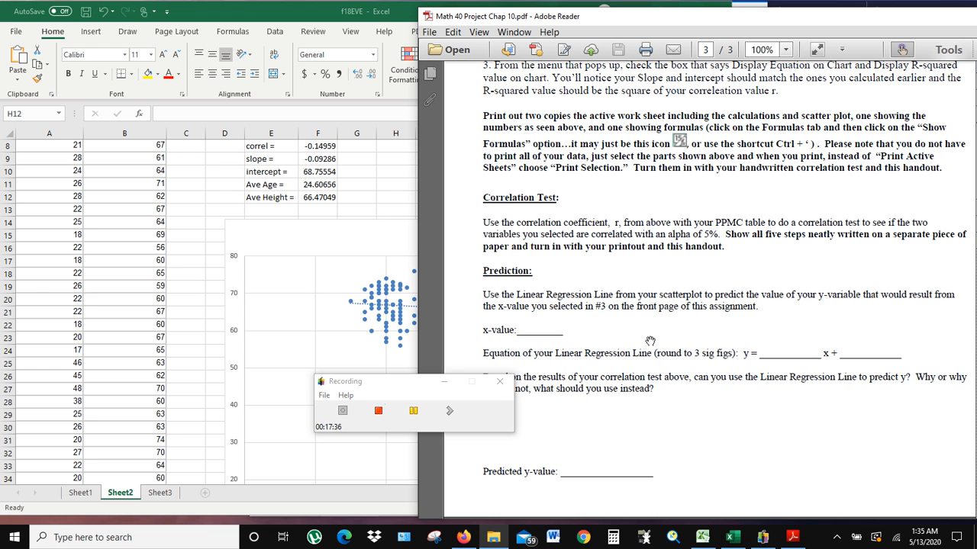
pyautogui.moveTo(652, 320); pyautogui.dragTo(654, 319)
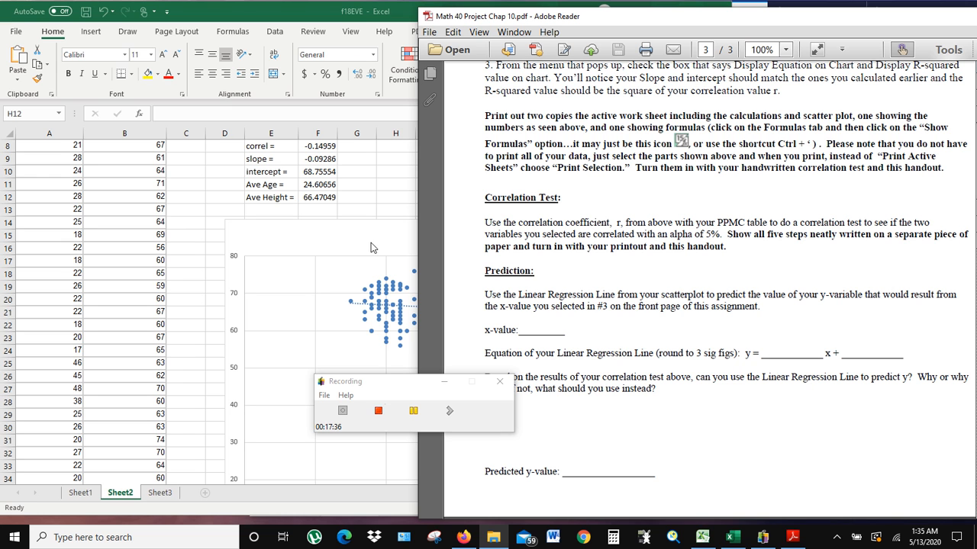
pyautogui.moveTo(412, 382); pyautogui.dragTo(223, 183)
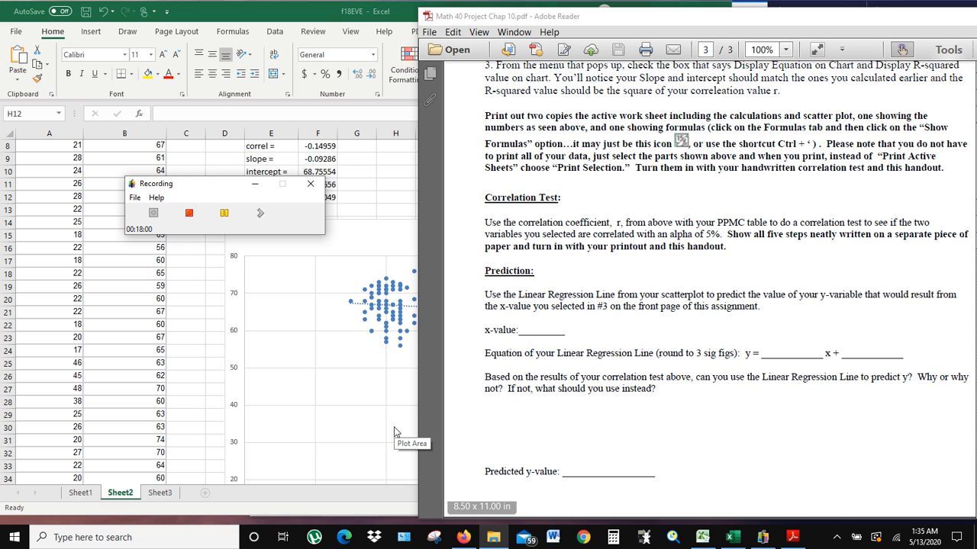
pyautogui.scroll(-12, 394, 429)
pyautogui.scroll(12, 395, 407)
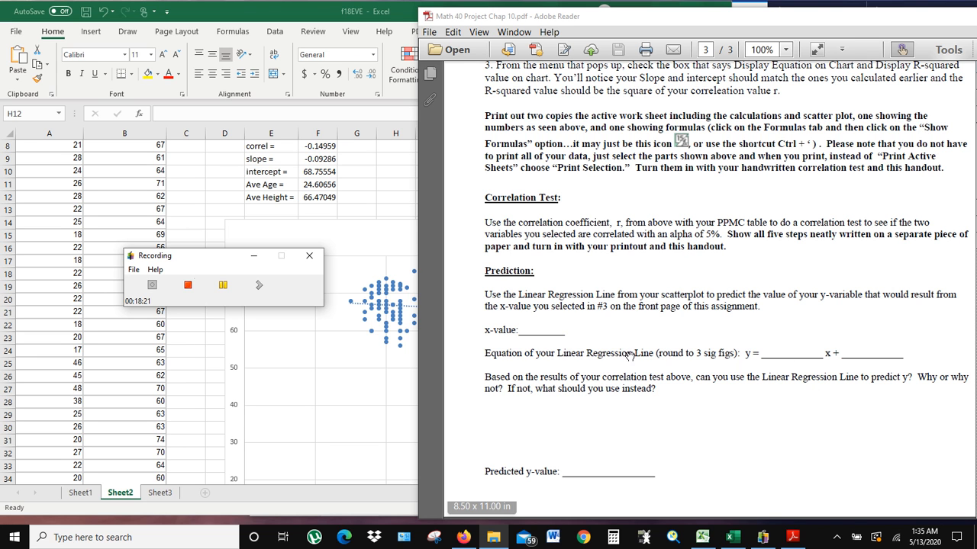
# Check the chart's trendline equation and the averages in Excel against the Prediction questions in the project PDF
pyautogui.click(372, 250)
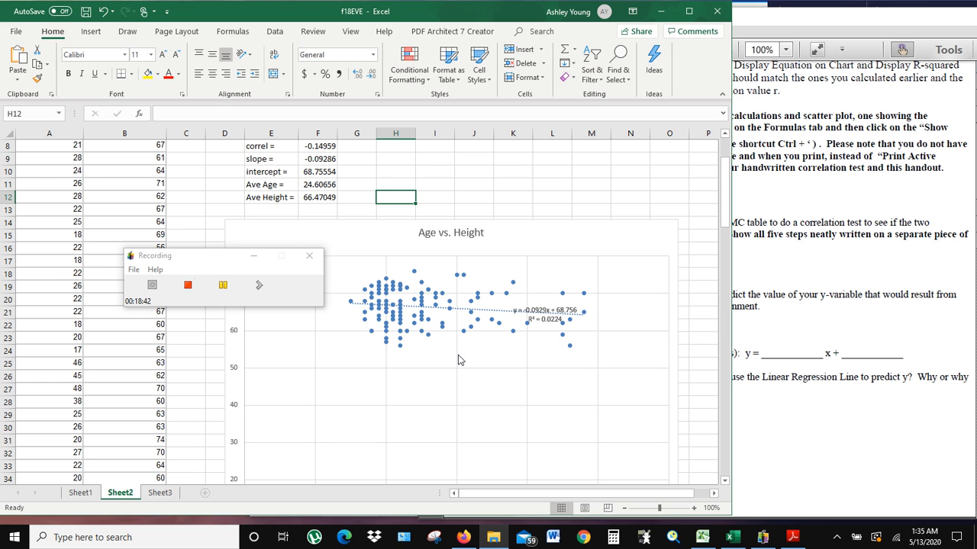
pyautogui.click(865, 340)
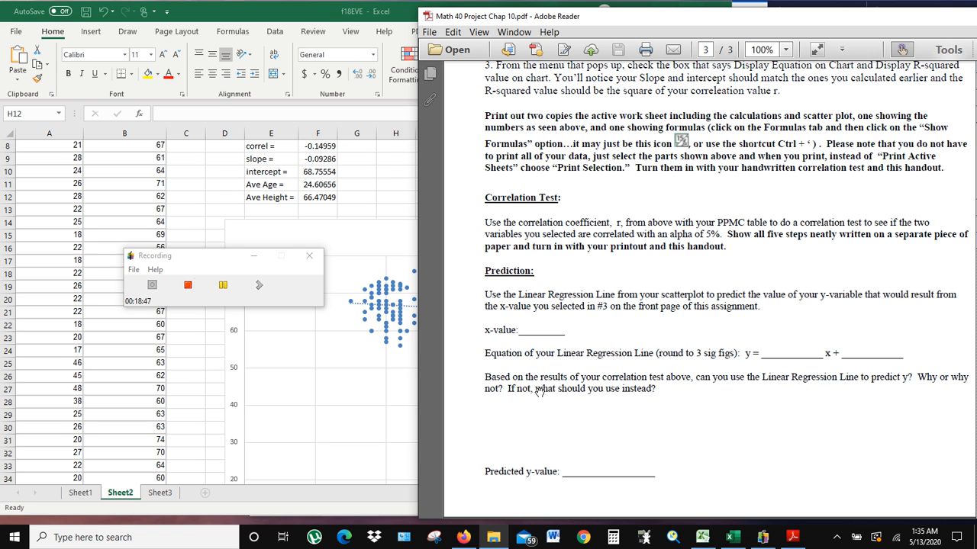
pyautogui.click(380, 168)
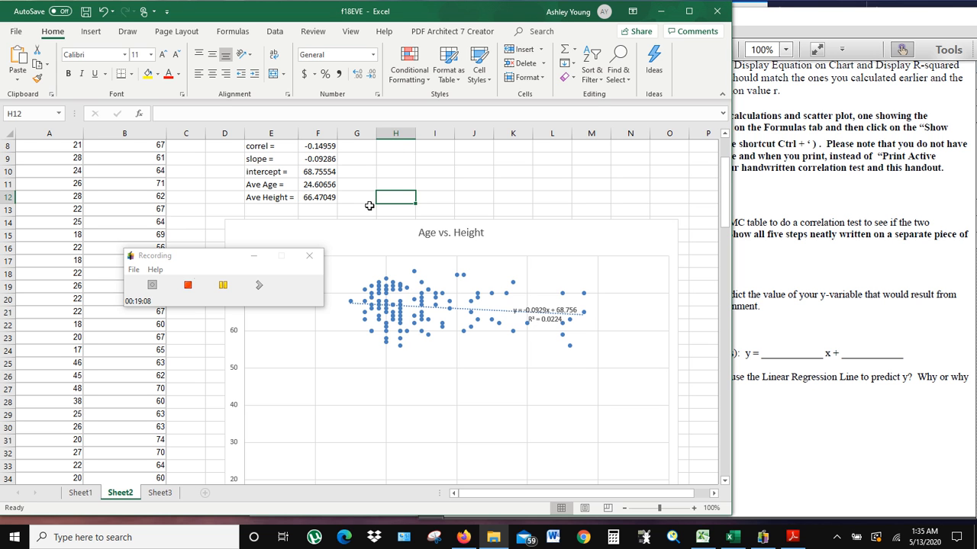
pyautogui.click(759, 217)
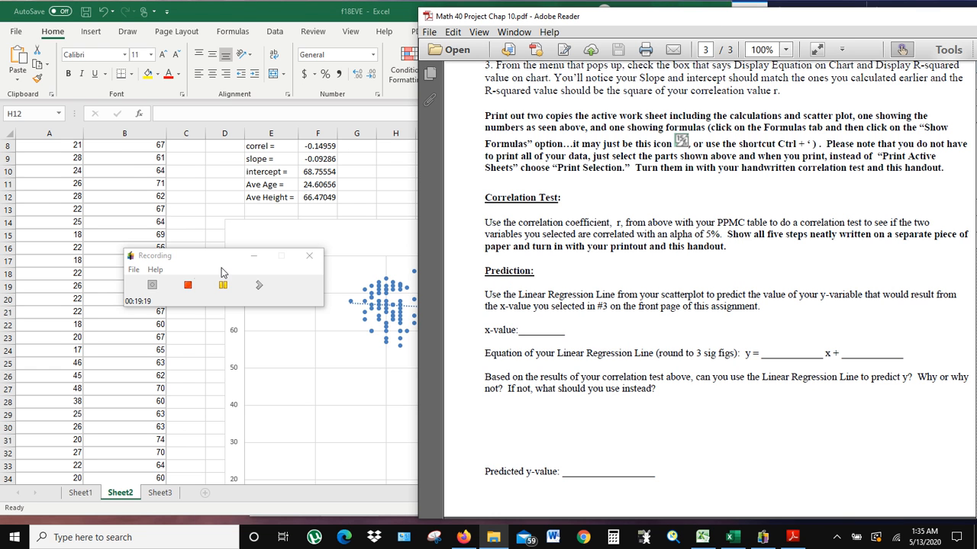